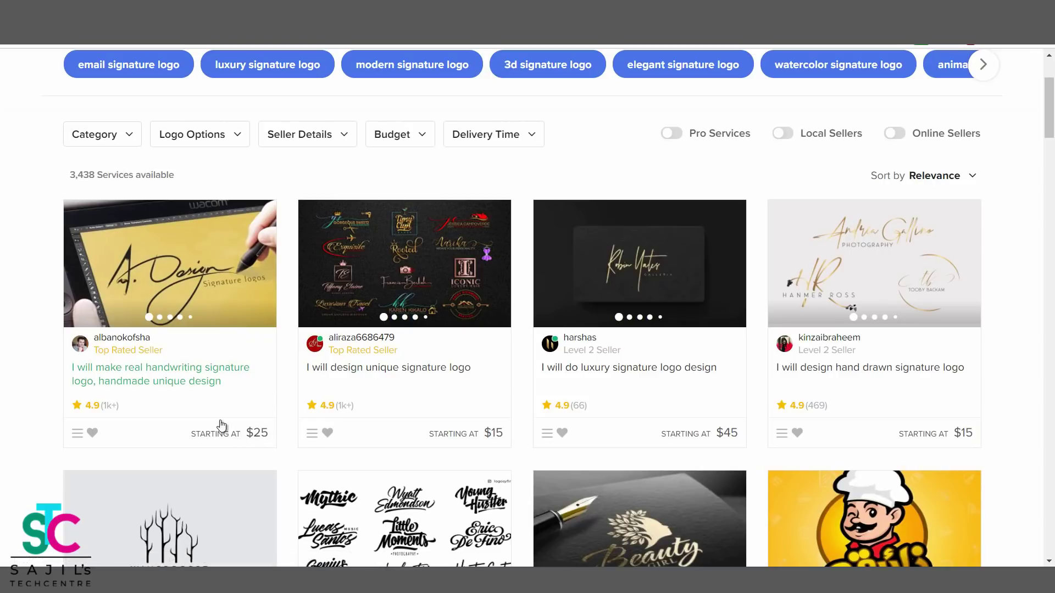
Review the "I will make real handwriting signature logo, handmade unique design" gig and return to the search results.
right_click(169, 382)
left_click(186, 391)
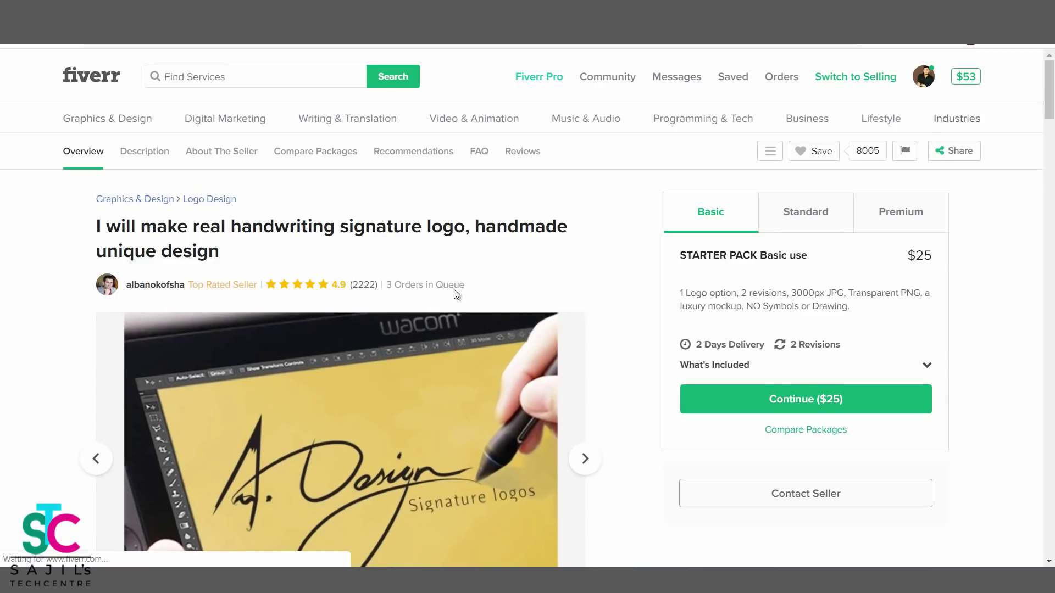
scroll(479, 357, "down", 1)
key("alt+Left")
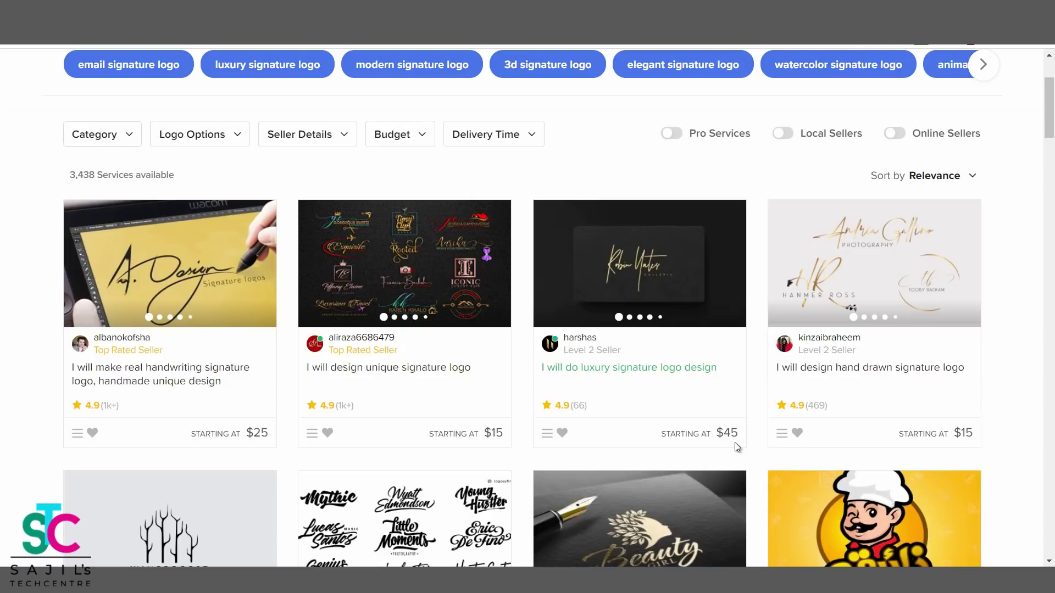
Review the "I will design unique signature logo" gig, highlight its orders in queue, and return to the search results.
right_click(426, 367)
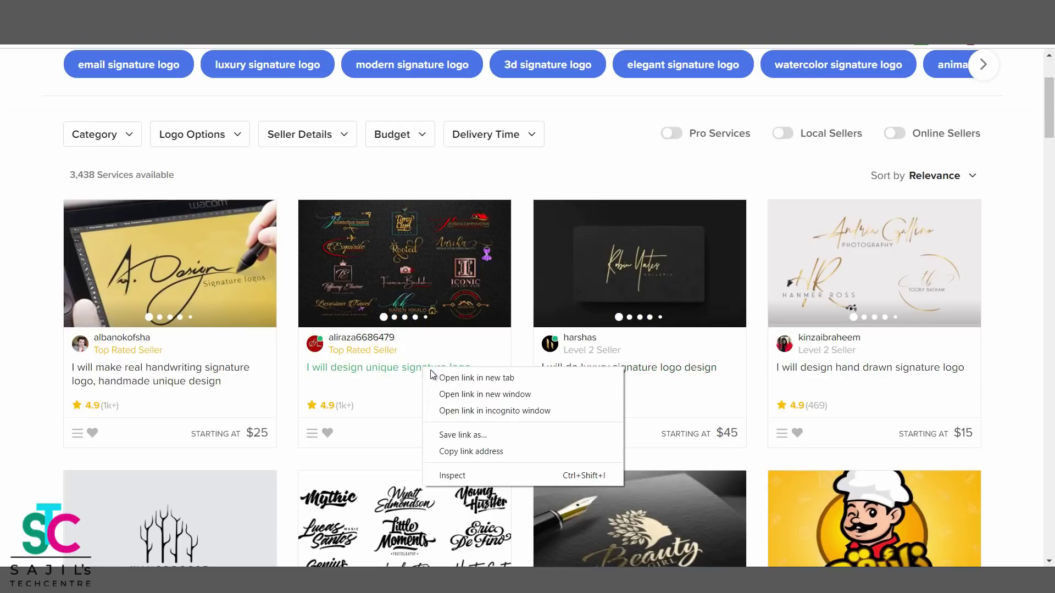
left_click(455, 377)
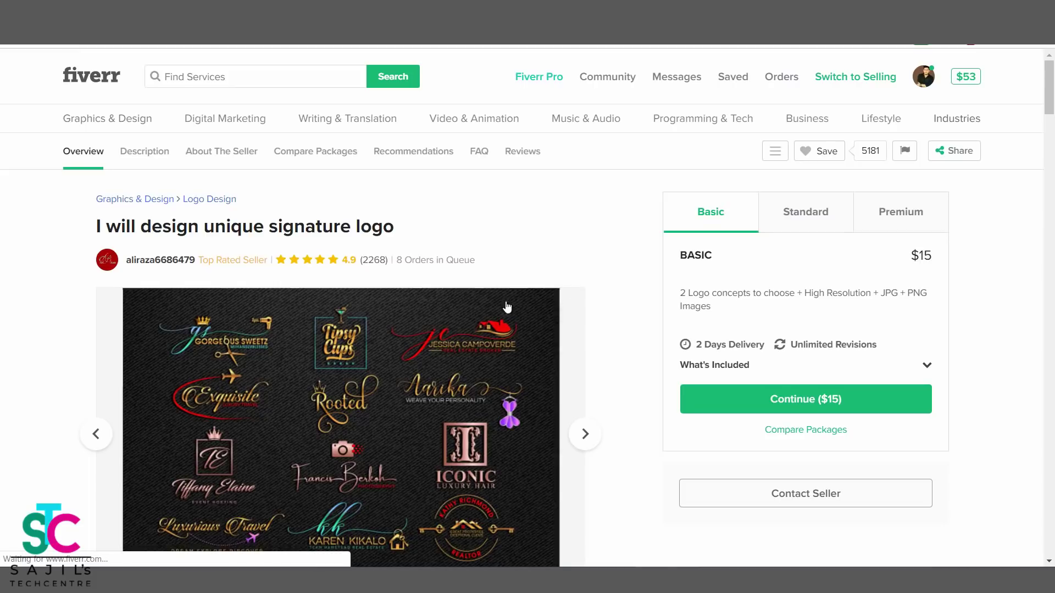
left_click_drag(476, 261, 394, 263)
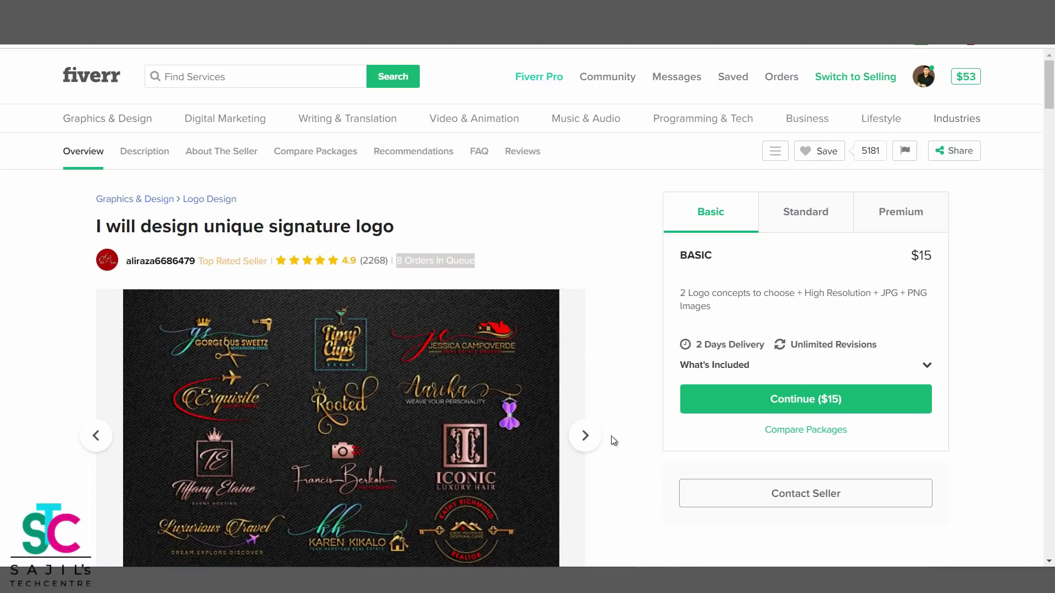
scroll(613, 441, "down", 3)
scroll(611, 436, "up", 3)
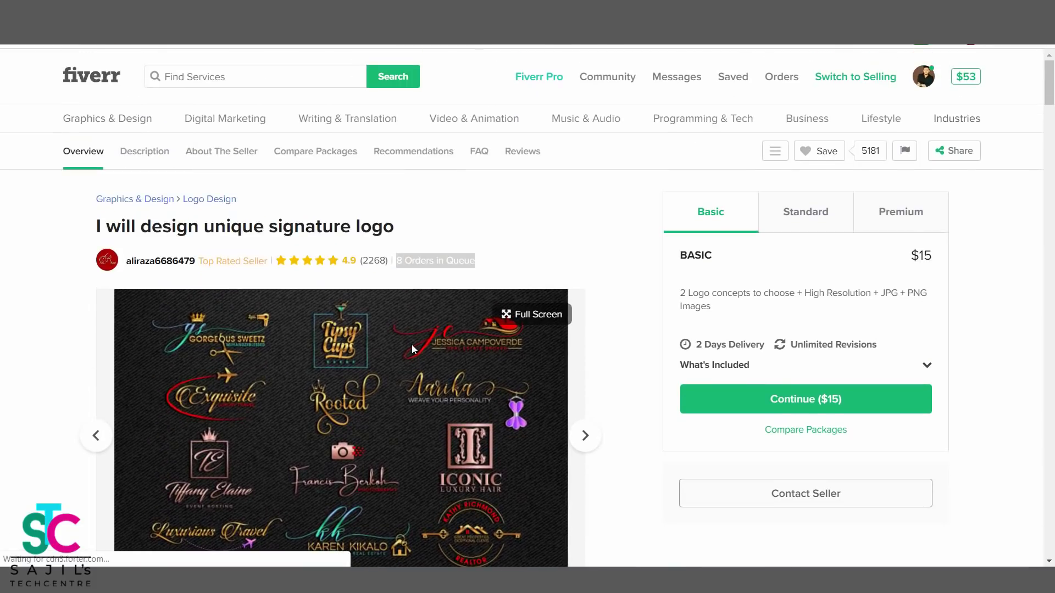
key("alt+Left")
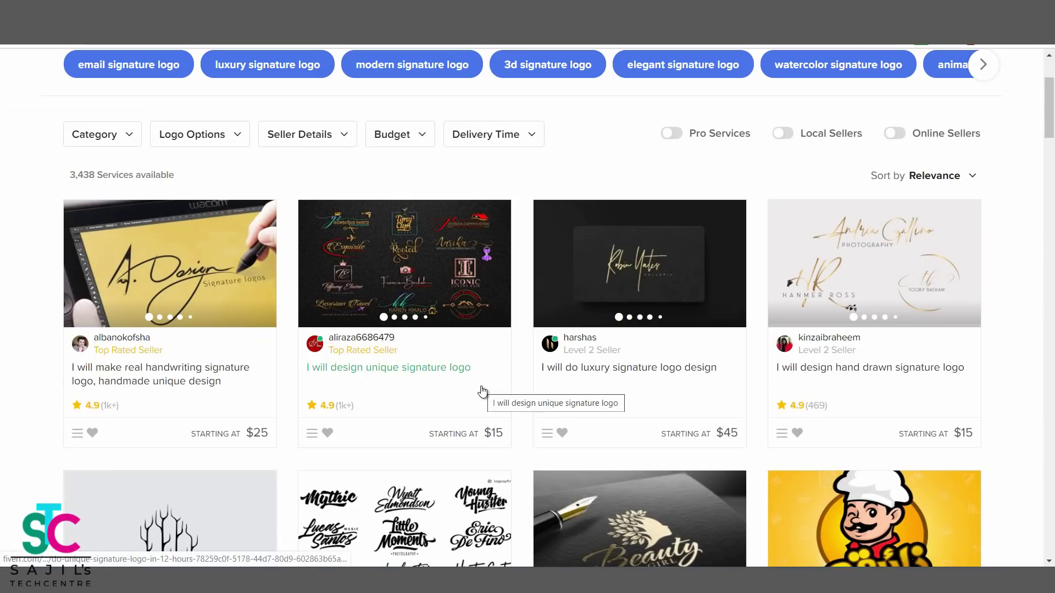
Browse further signature logo listings and compare their starting prices.
scroll(482, 391, "down", 2)
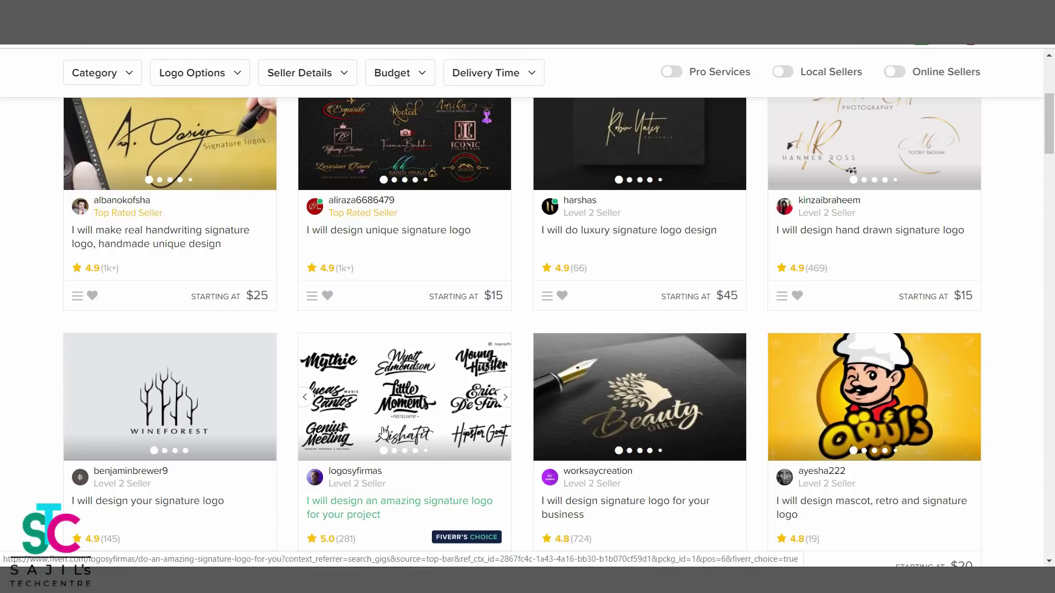
scroll(384, 431, "down", 1)
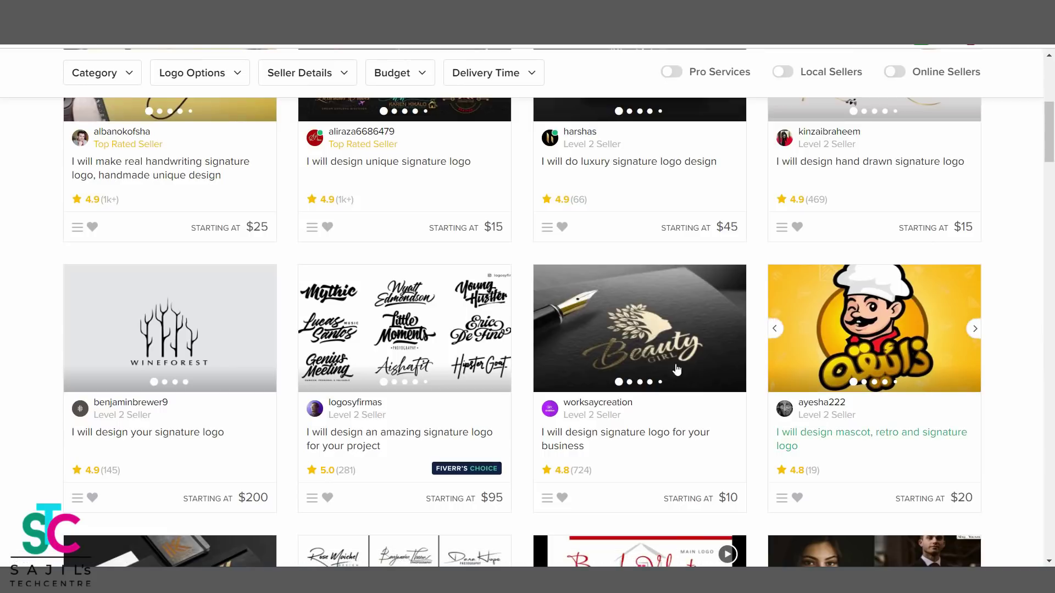
scroll(664, 365, "down", 2)
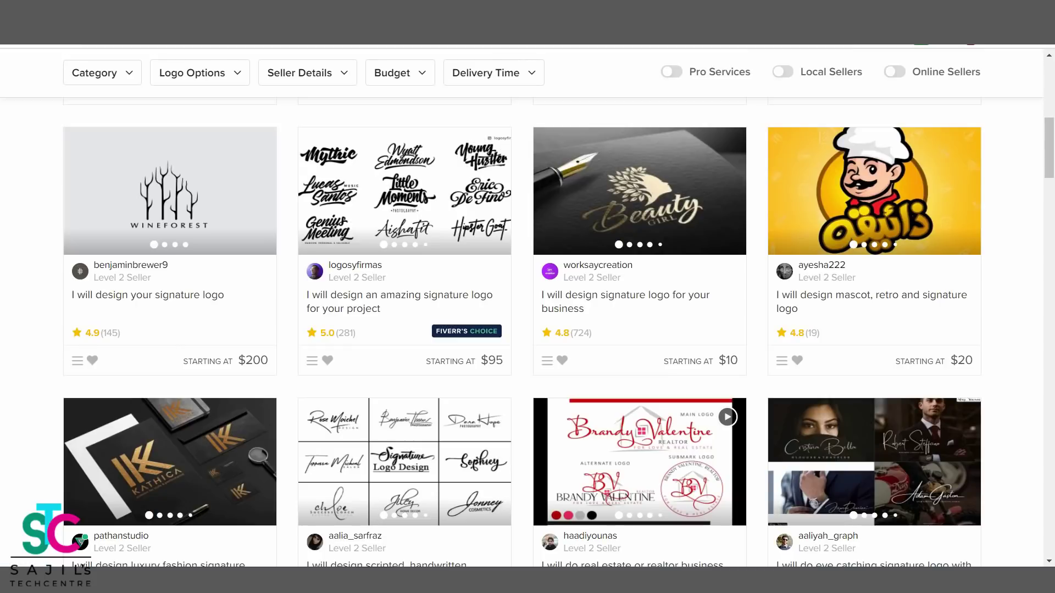
Switch to the logo template catalog image in Windows Photo Viewer and look through its logo designs.
mouse_move(454, 580)
mouse_move(341, 580)
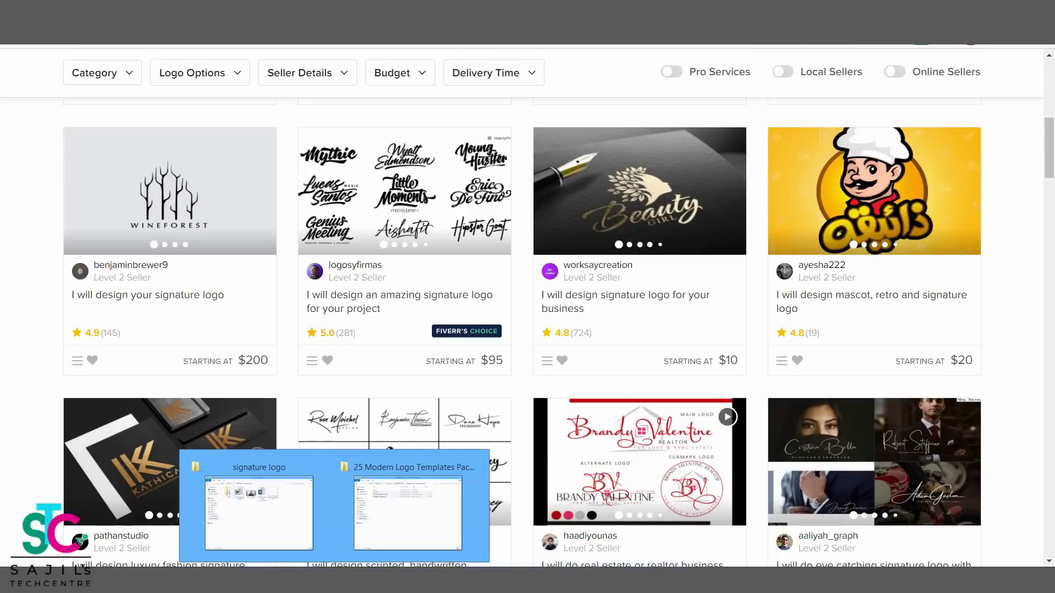
left_click(428, 511)
scroll(685, 403, "up", 1)
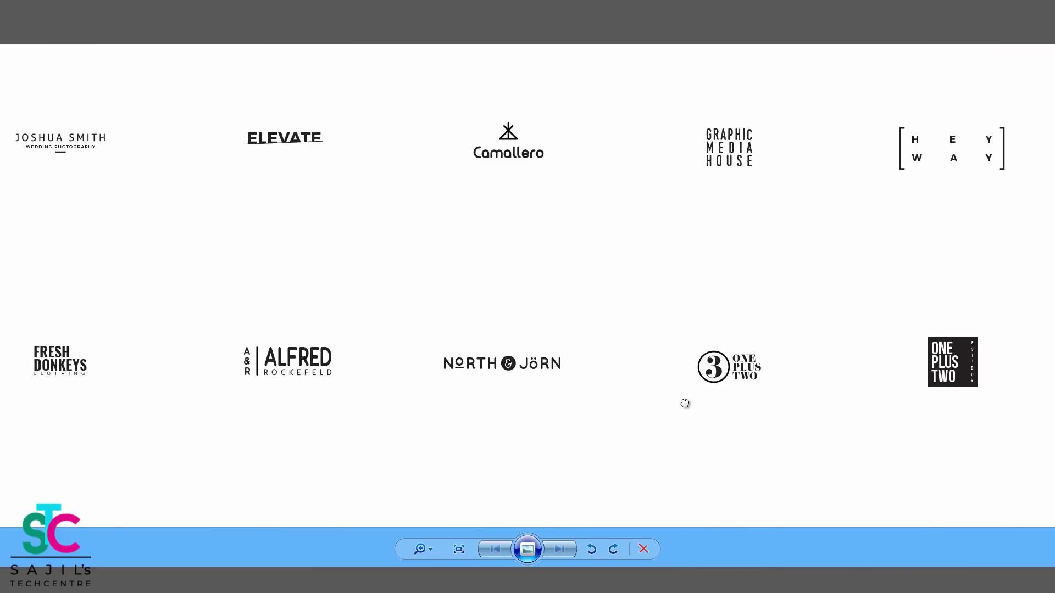
scroll(676, 381, "down", 6)
scroll(672, 390, "down", 3)
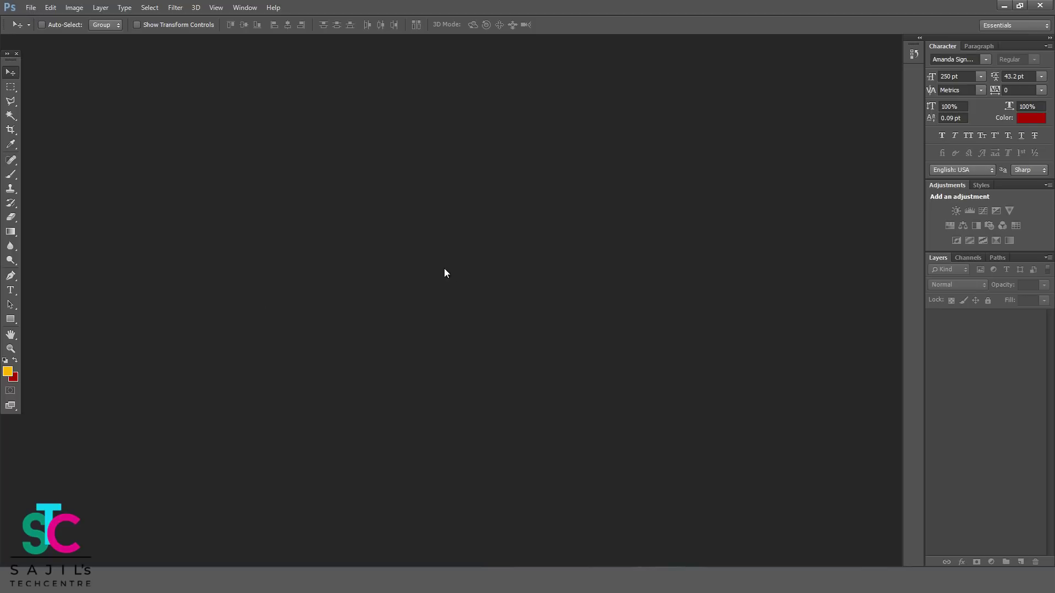
Create a new Photoshop document of 1920 x 1080 pixels at 72 pixels/inch, RGB color, with a transparent background.
left_click(31, 7)
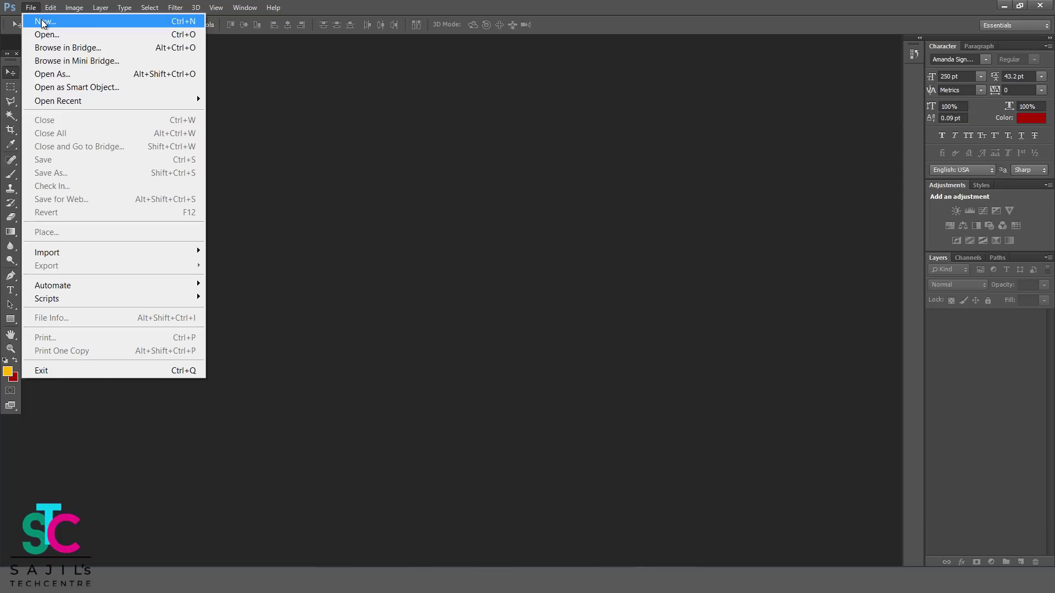
left_click(43, 22)
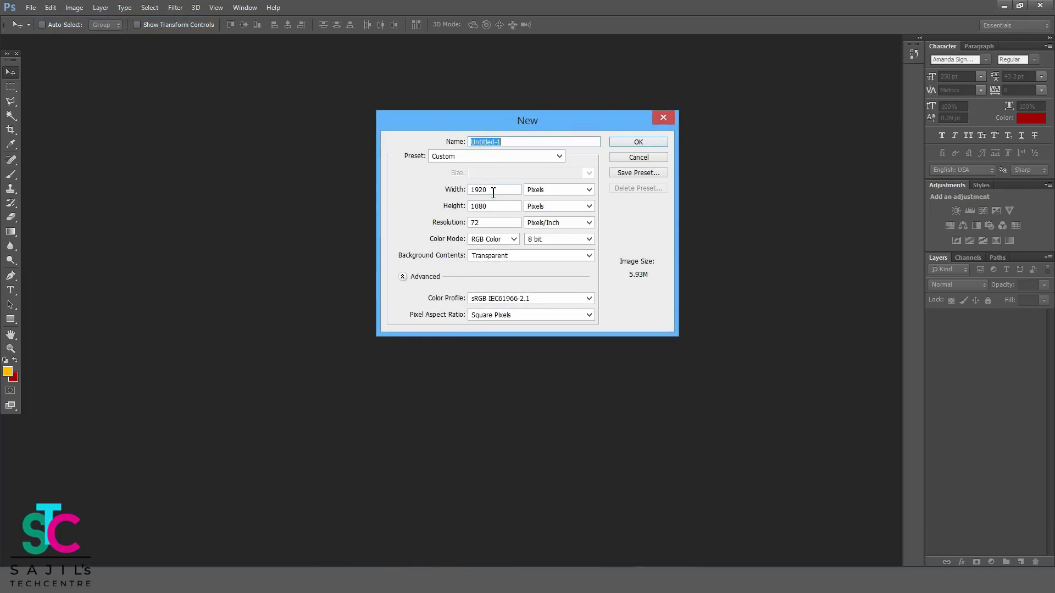
left_click(641, 142)
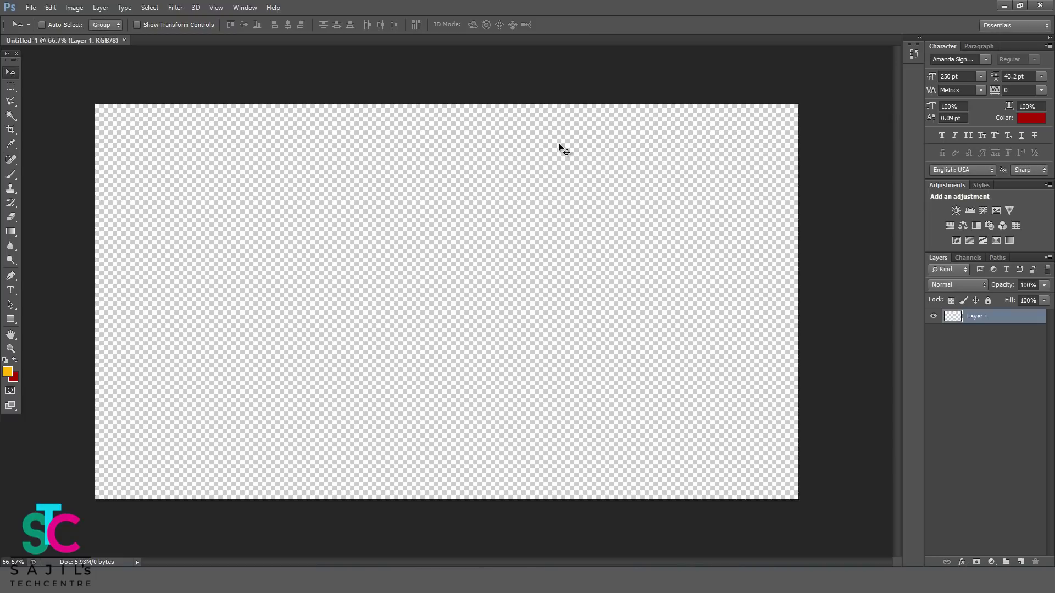
Start opening an existing file and browse to the PSD folder containing the Pack 03 logo templates.
left_click(31, 8)
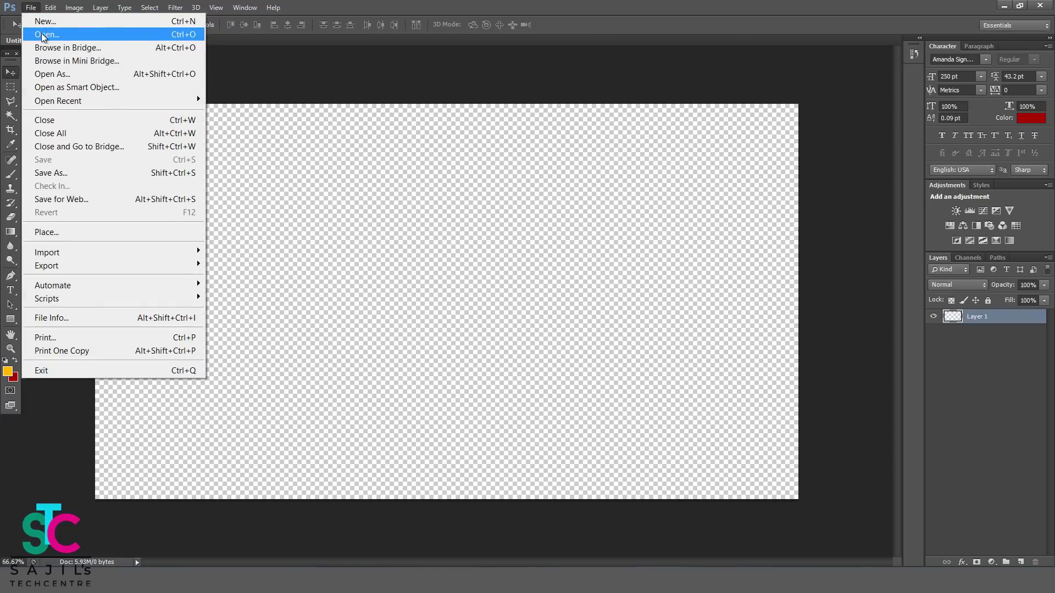
left_click(43, 34)
left_click(510, 117)
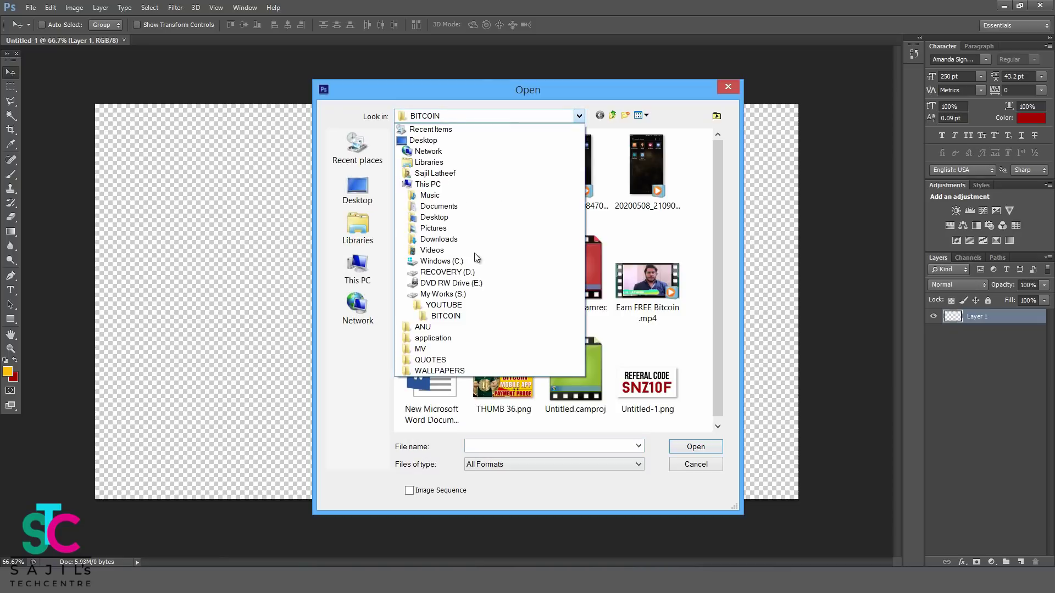
left_click(427, 283)
double_click(433, 155)
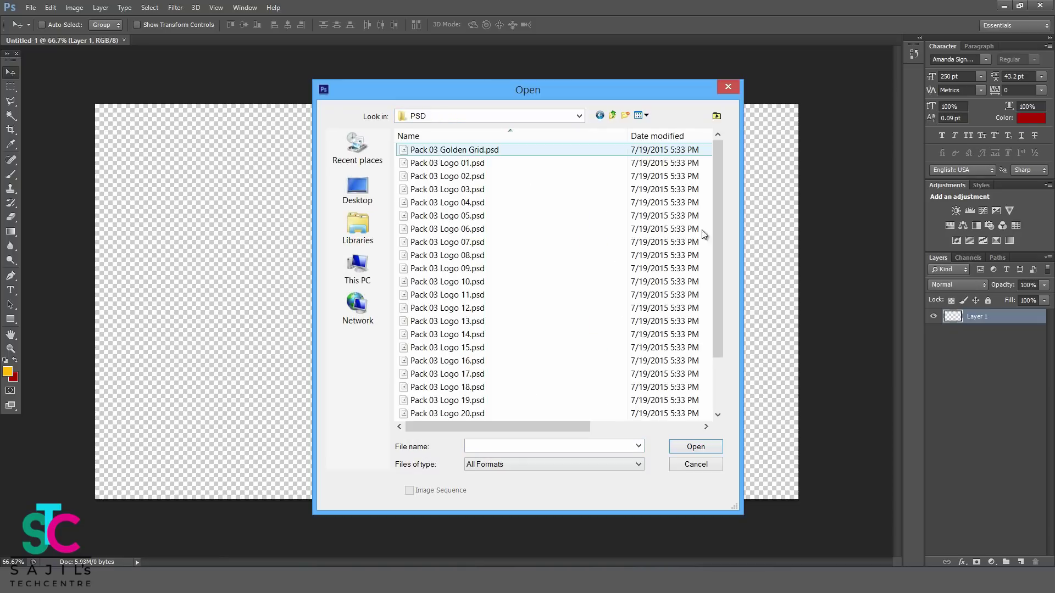
left_click_drag(717, 312, 377, 558)
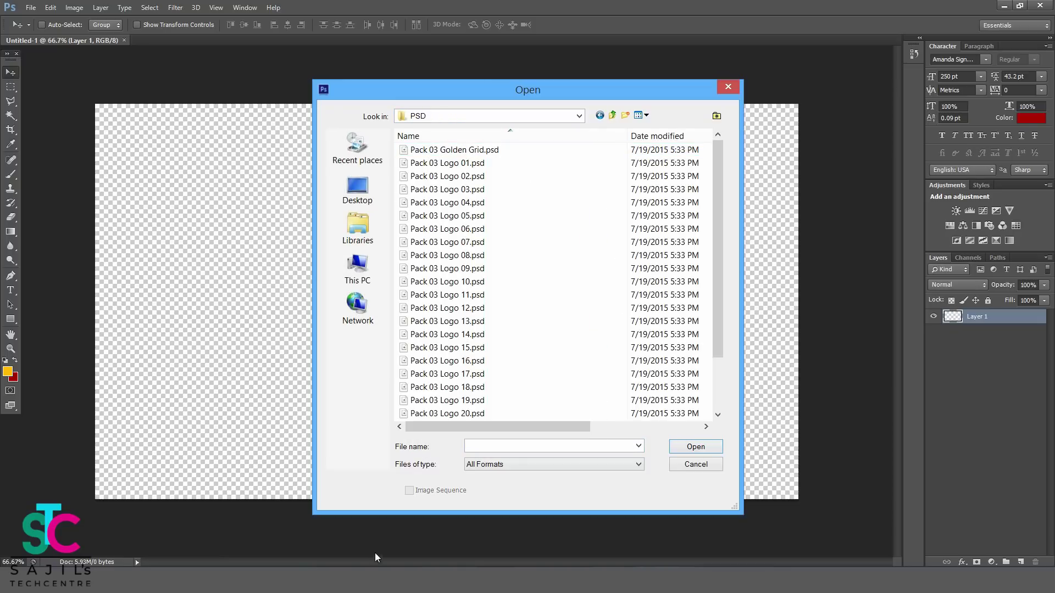
Consult Pack-03-Catalog.jpg for a logo design and open the template Pack 03 Logo 21.psd in Photoshop.
mouse_move(282, 506)
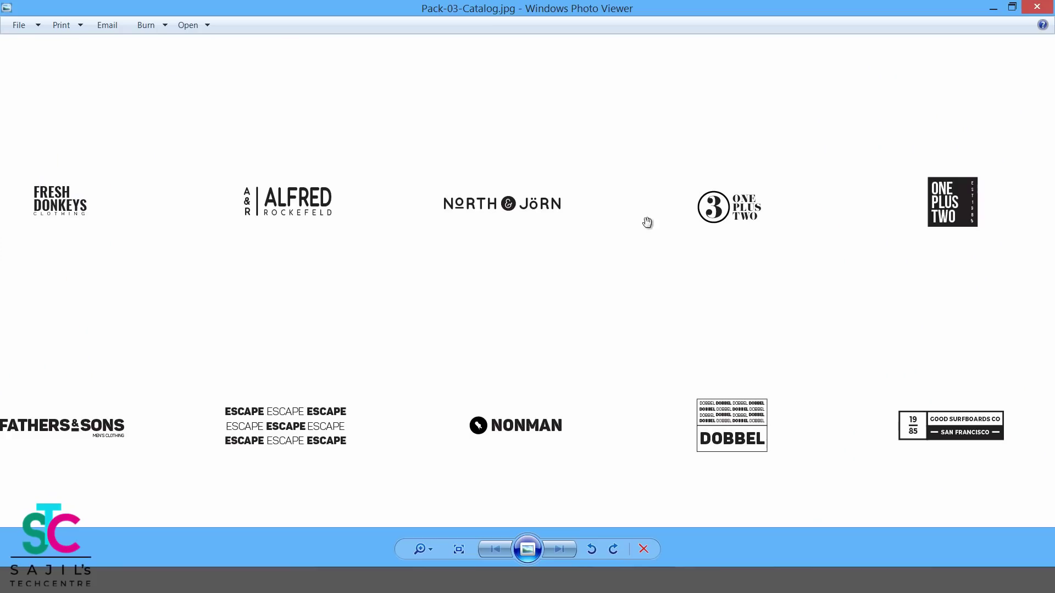
left_click_drag(647, 222, 518, 196)
scroll(577, 400, "down", 10)
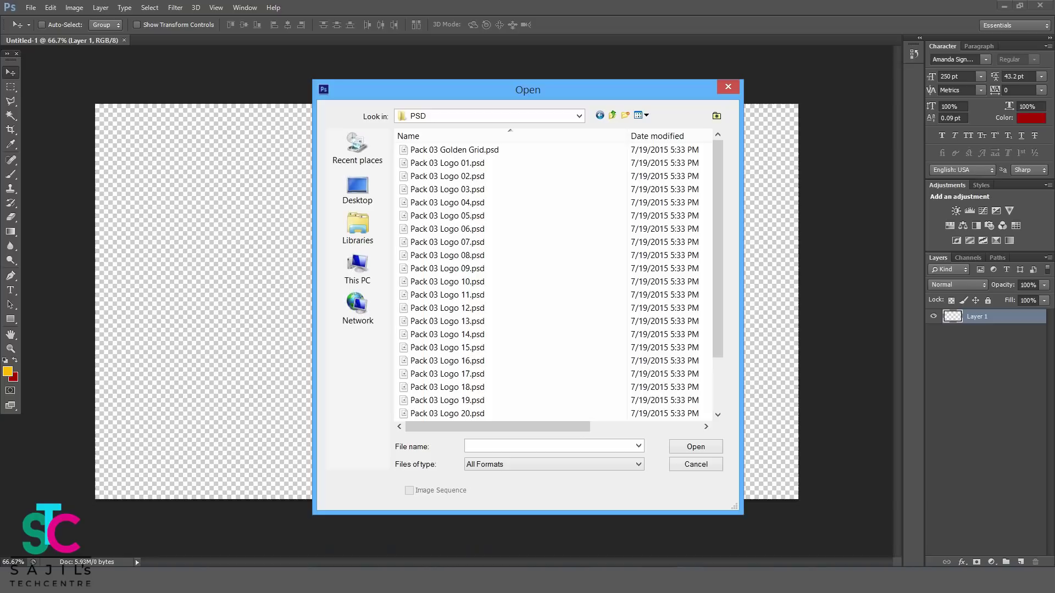
scroll(731, 338, "down", 2)
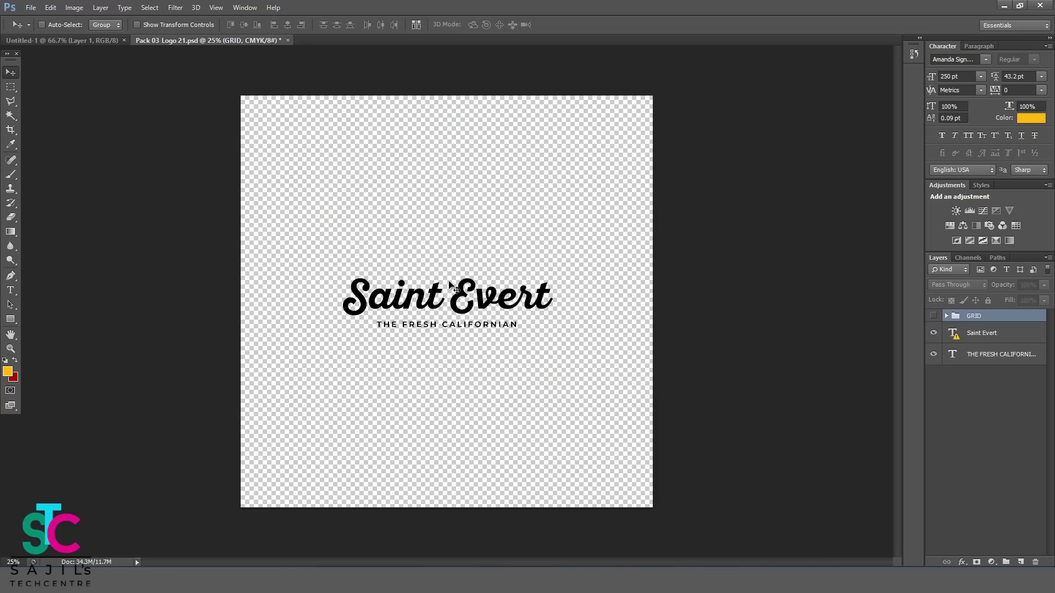
Select the "Saint Evert" text on its layer with the Type tool for editing.
left_click(464, 303)
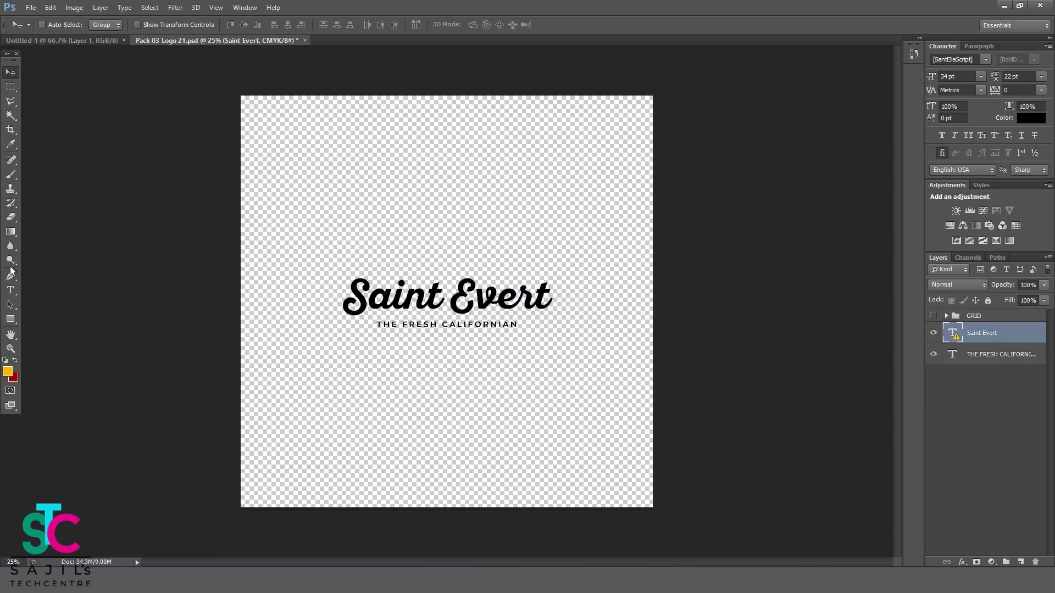
left_click(9, 295)
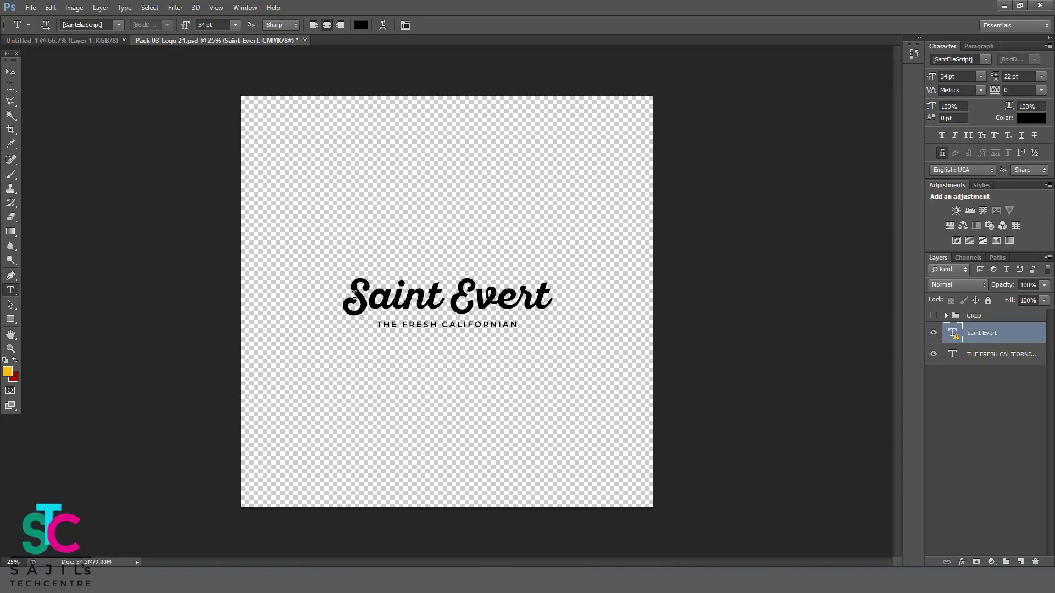
left_click_drag(354, 297, 565, 311)
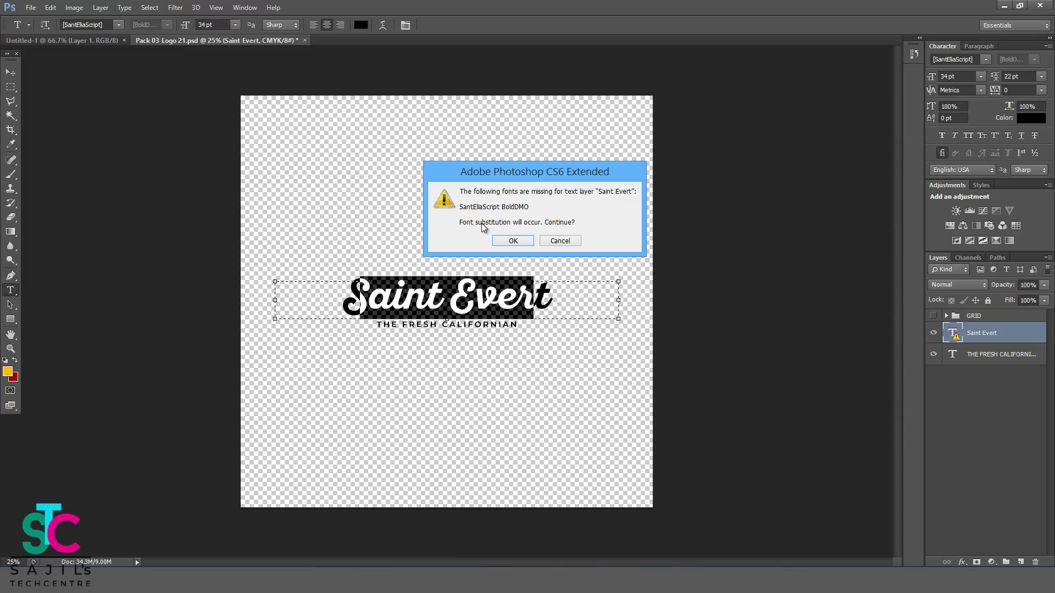
Switch to the signature logo folder, move its window clear of the missing-font message, and open Font Download Links.rtf.
mouse_move(333, 579)
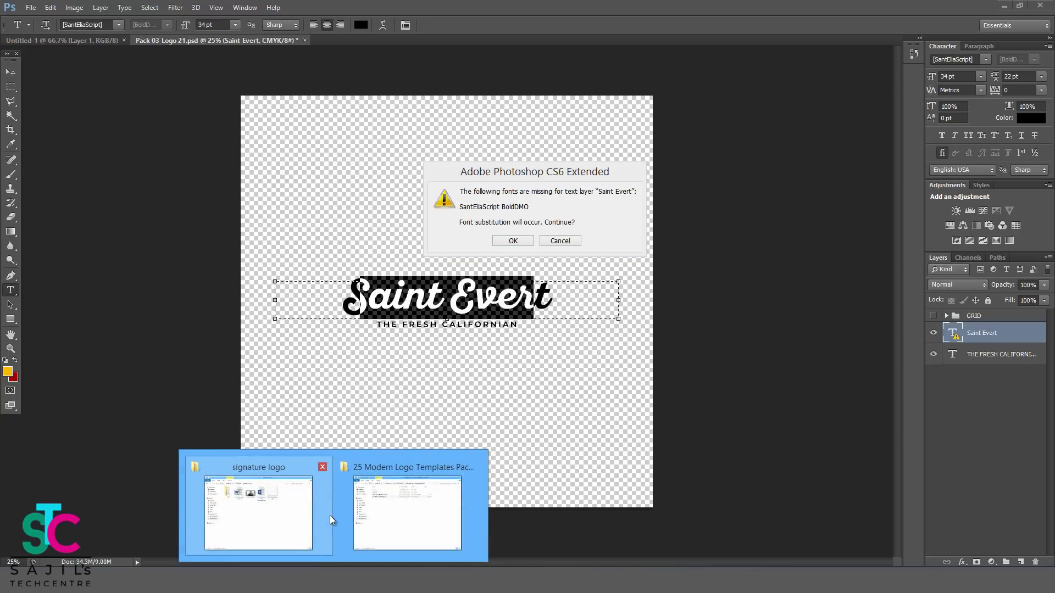
left_click(296, 505)
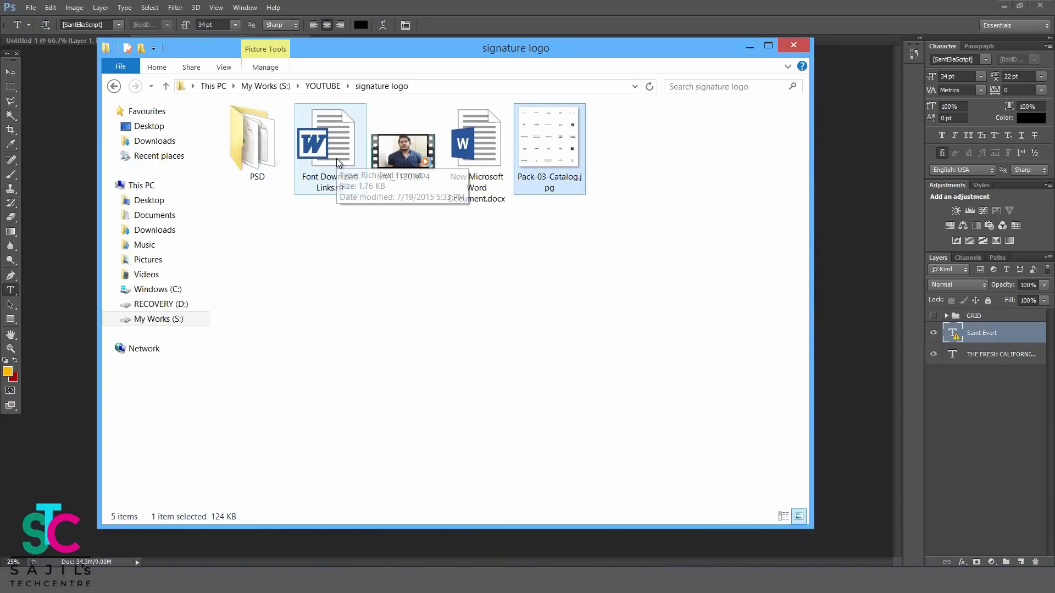
left_click_drag(497, 48, 535, 220)
left_click_drag(540, 277, 551, 287)
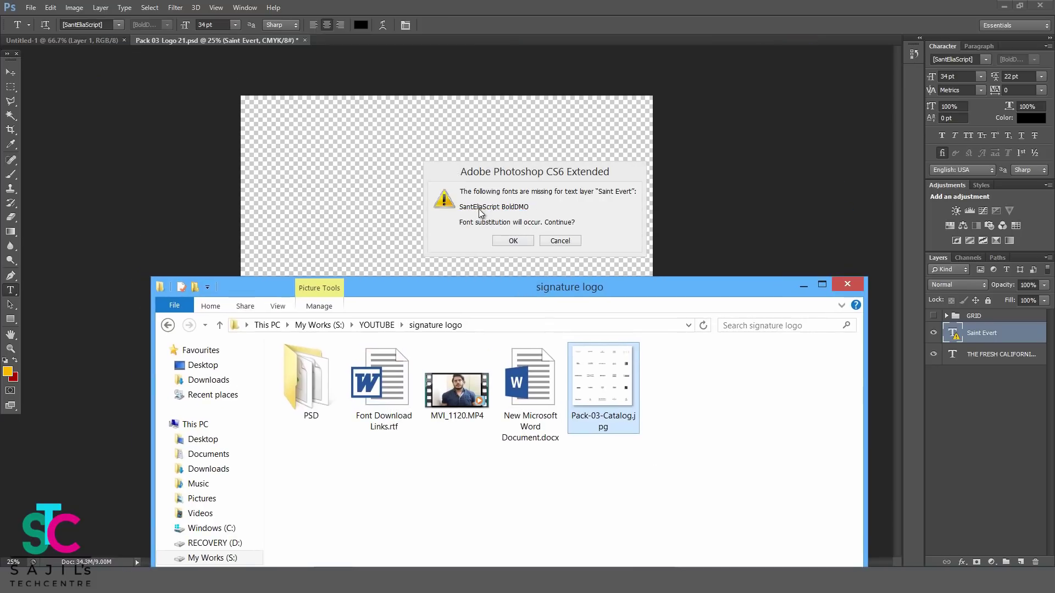
double_click(397, 355)
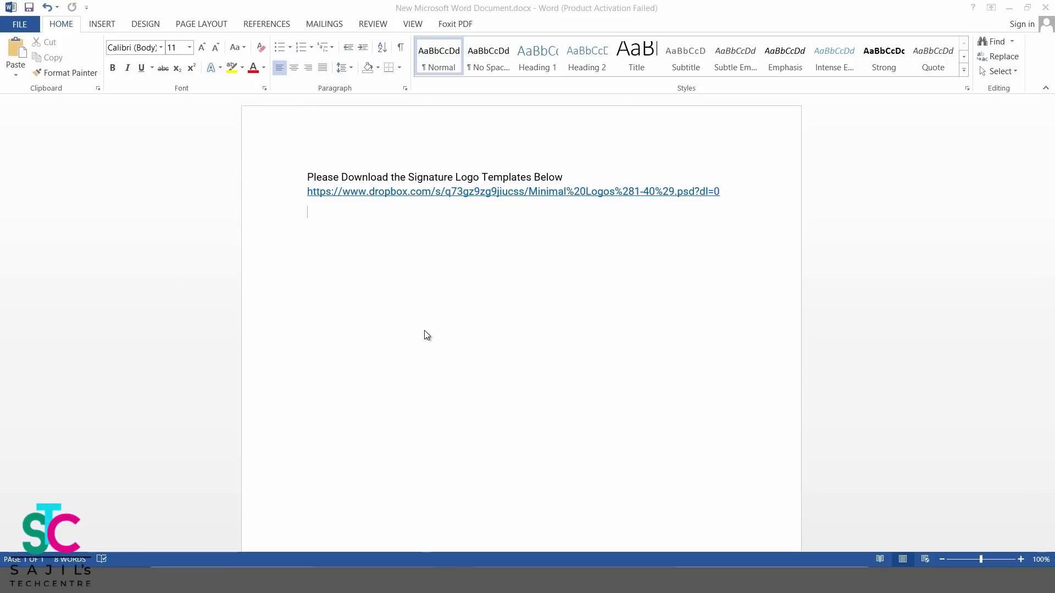
scroll(494, 335, "down", 3)
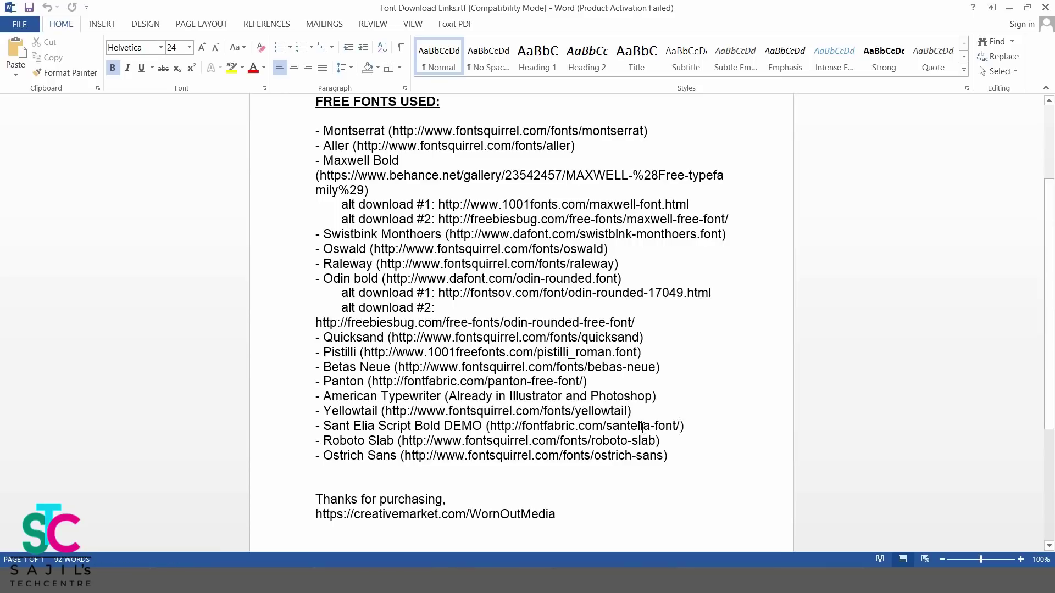
left_click_drag(684, 427, 490, 426)
key("ctrl+c")
right_click(501, 431)
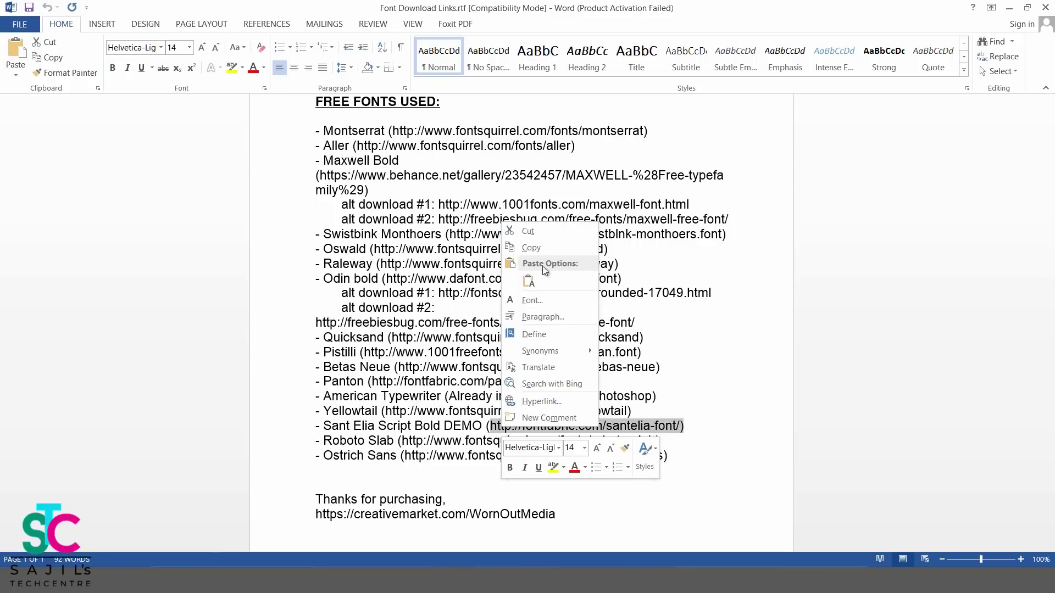
key("Escape")
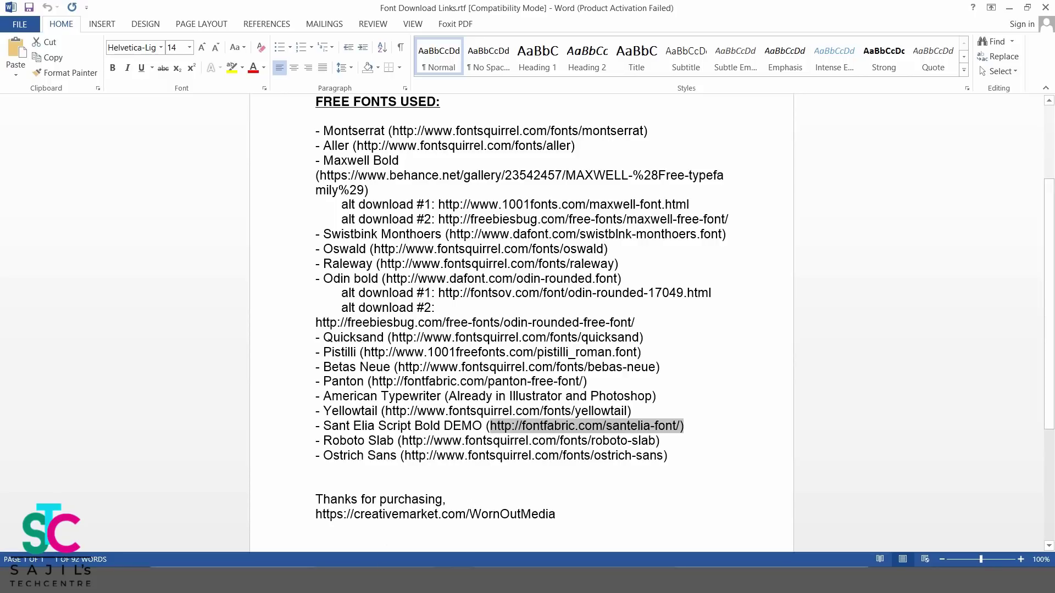
Switch to the browser and open the copied fontfabric.com/santelia-font/ link in a new tab.
key("alt+Tab")
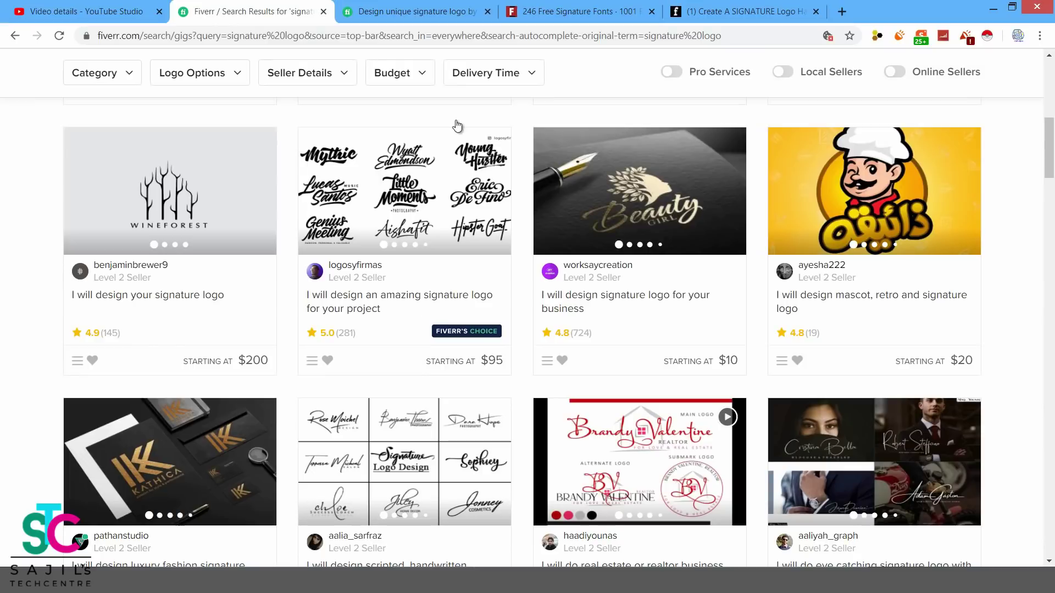
left_click(842, 11)
right_click(505, 37)
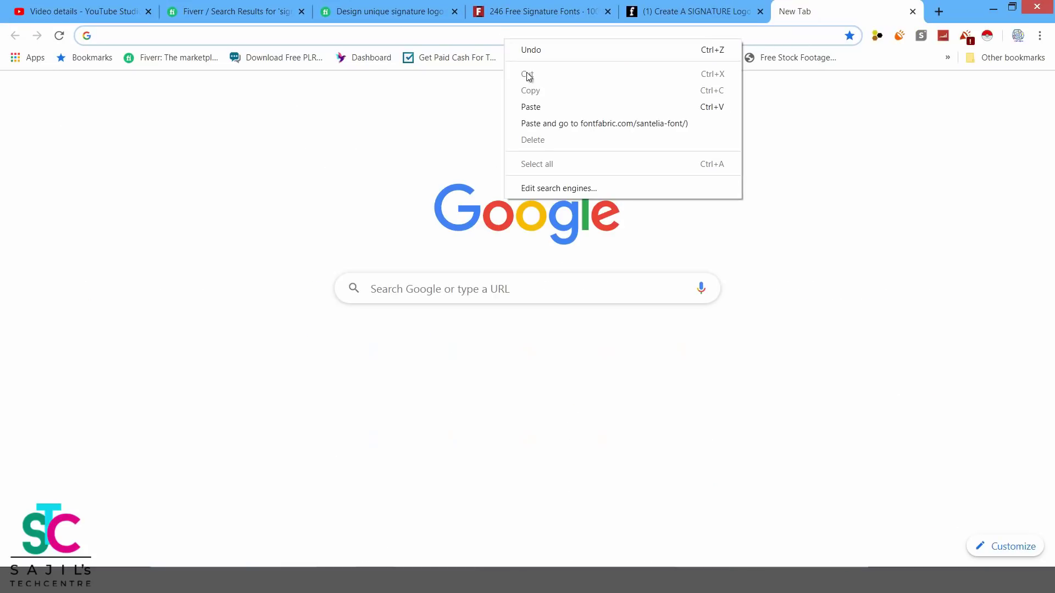
left_click(546, 124)
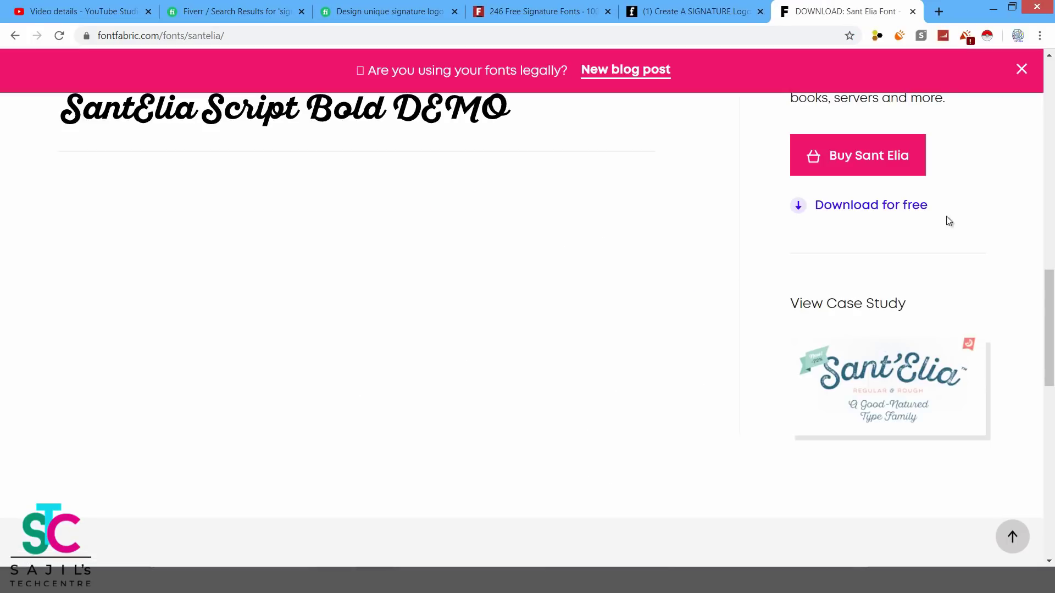
Download the free Sant Elia font, dismiss the newsletter offer, and open the downloaded SantElia.zip.
left_click(867, 212)
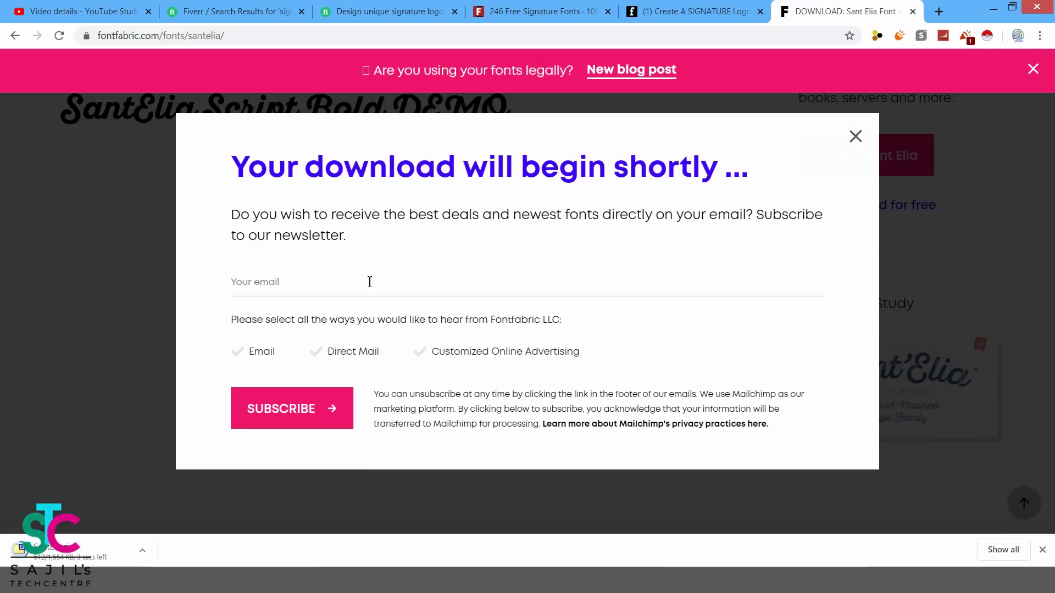
left_click(856, 138)
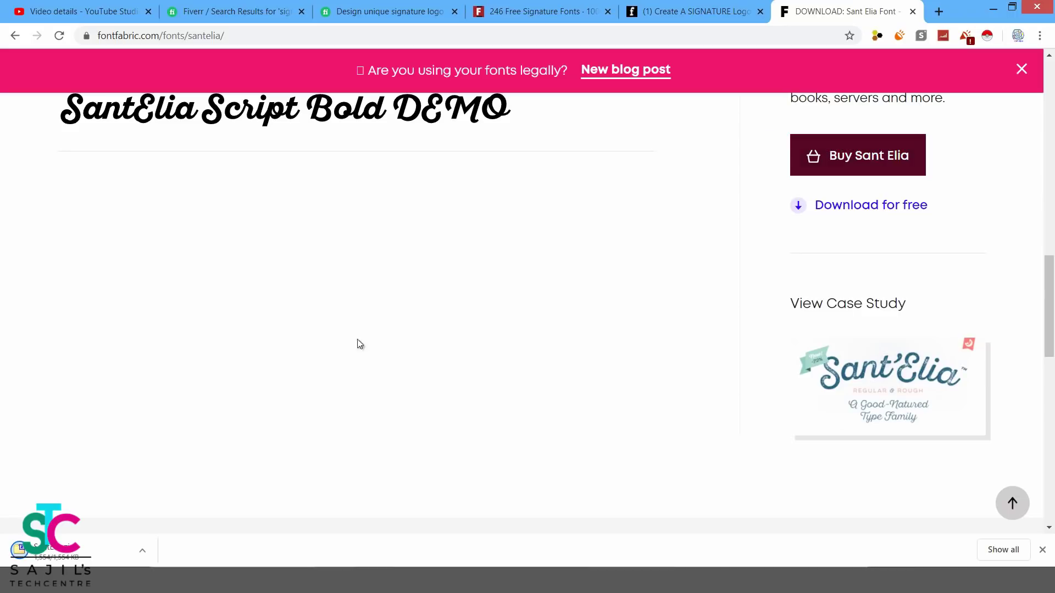
left_click(79, 550)
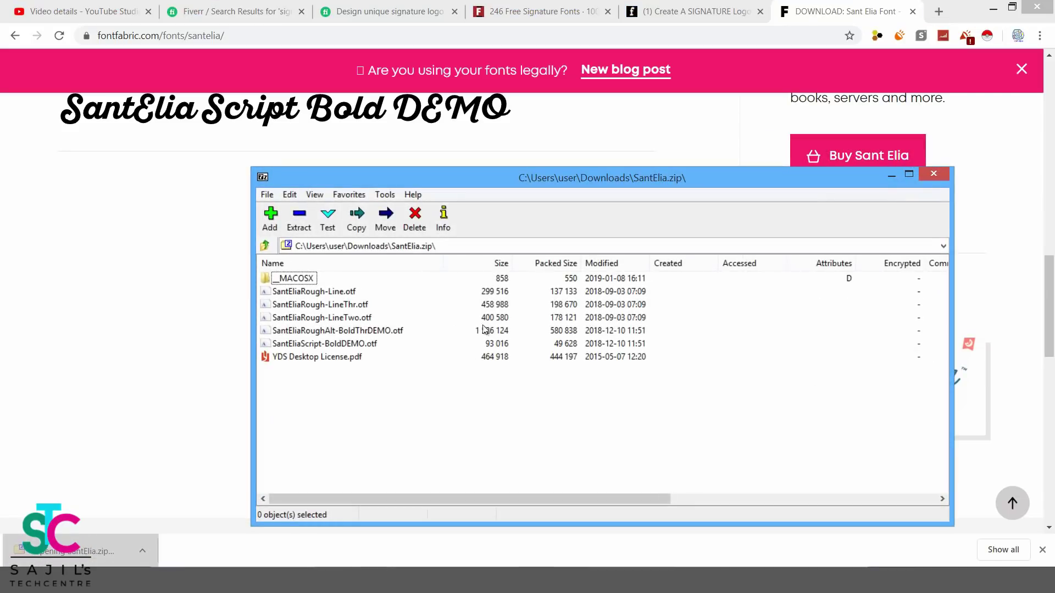
Install the fonts SantEliaScript-BoldDEMO.otf and SantEliaRoughAlt-BoldThrDEMO.otf from the archive, closing each font preview.
double_click(355, 344)
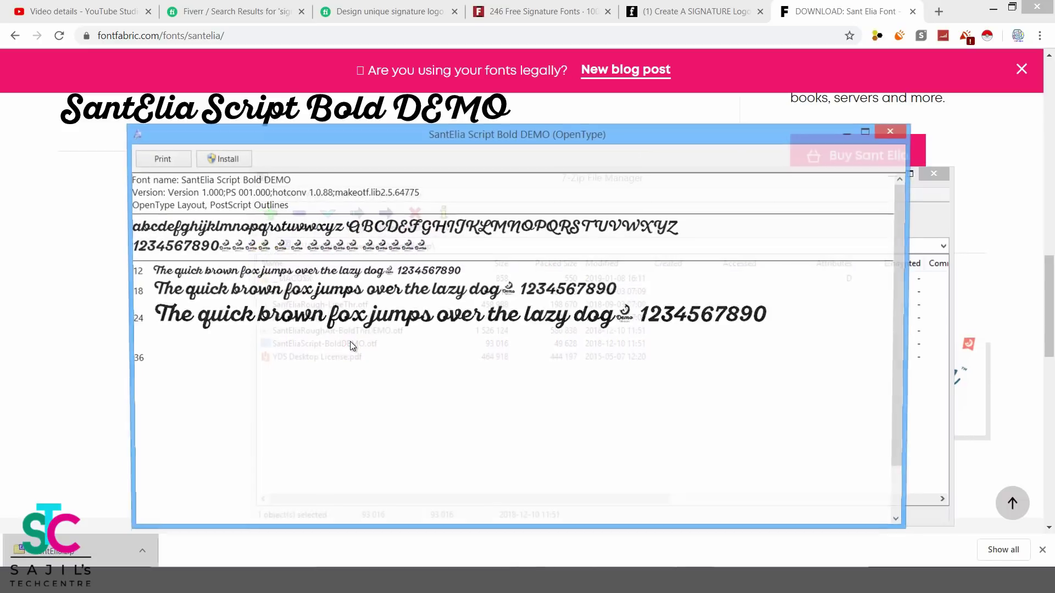
left_click(230, 161)
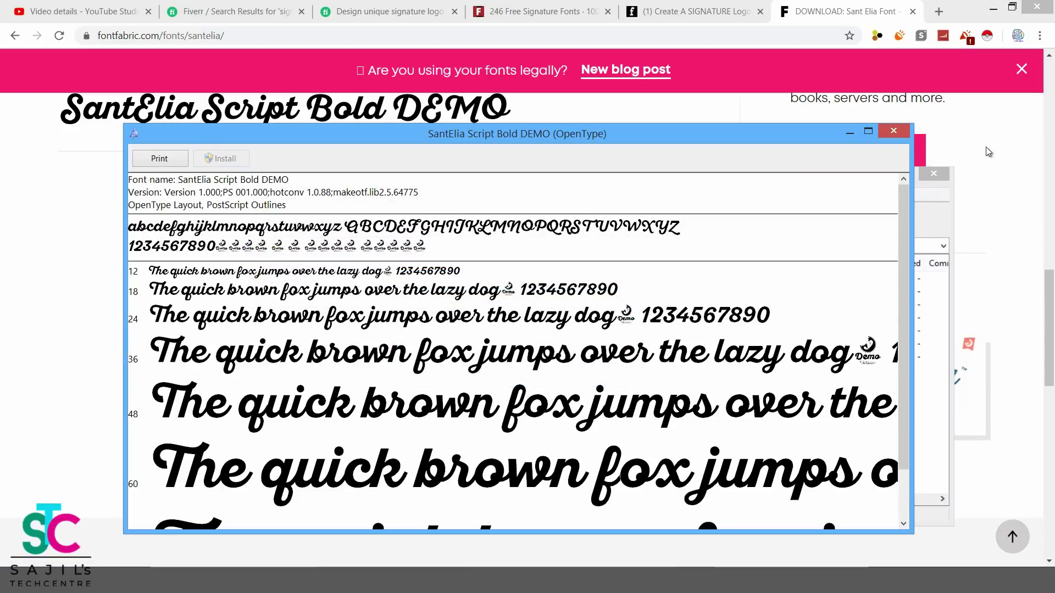
left_click(893, 132)
double_click(365, 331)
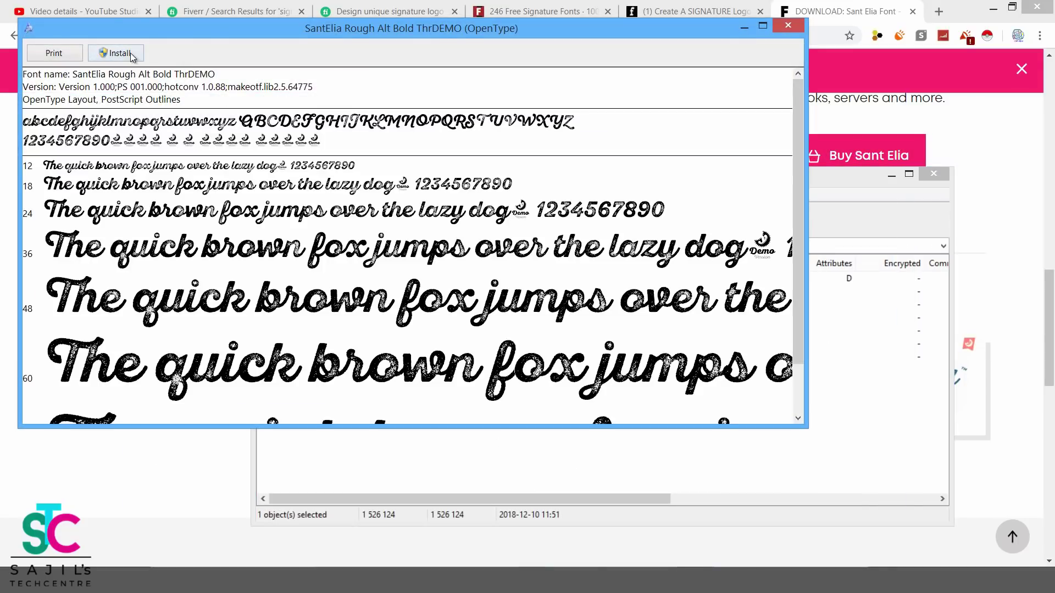
left_click(131, 56)
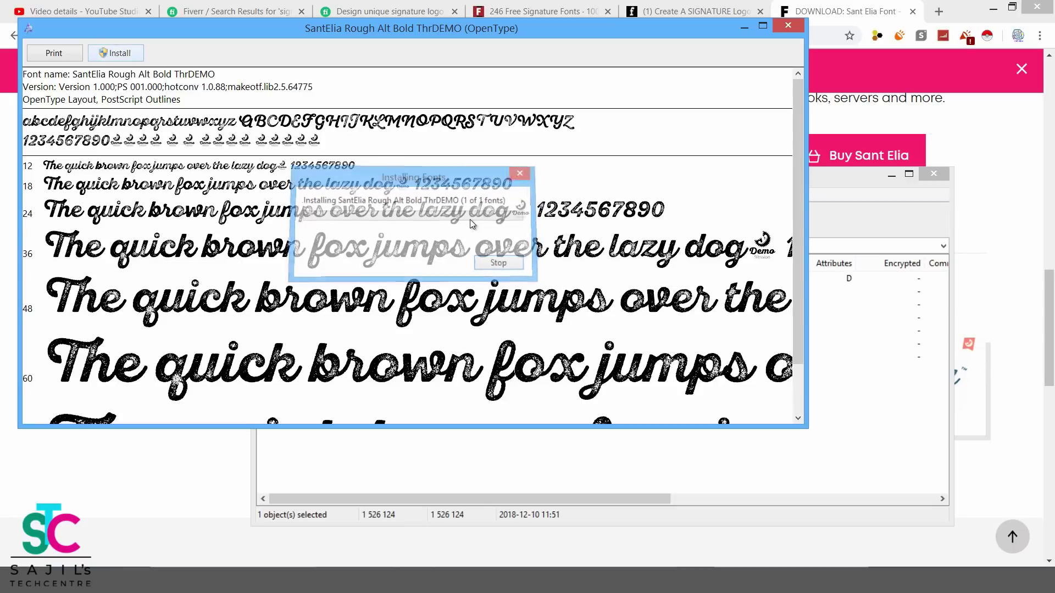
left_click(788, 26)
Install SantEliaRough-LineTwo.otf, SantEliaRough-LineThr.otf and SantEliaRough-Line.otf from the archive, and close the archive window.
double_click(378, 319)
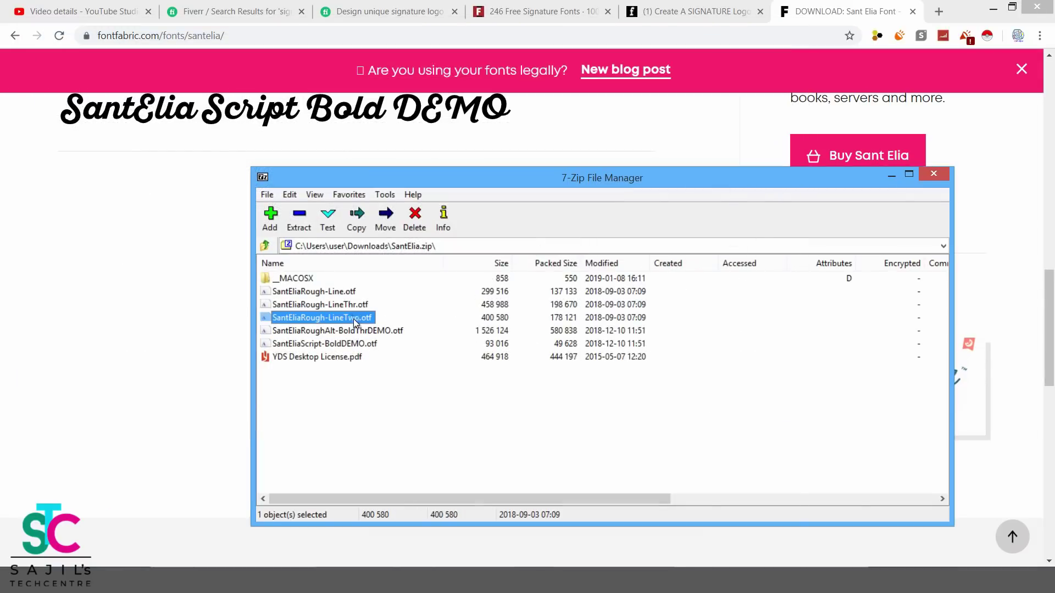
left_click(112, 59)
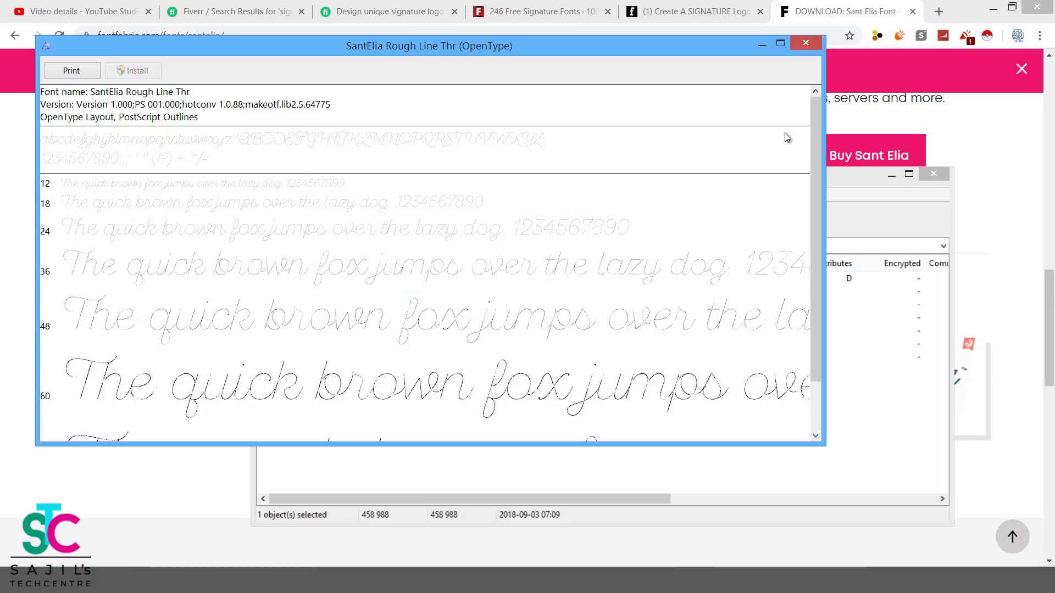
left_click(801, 45)
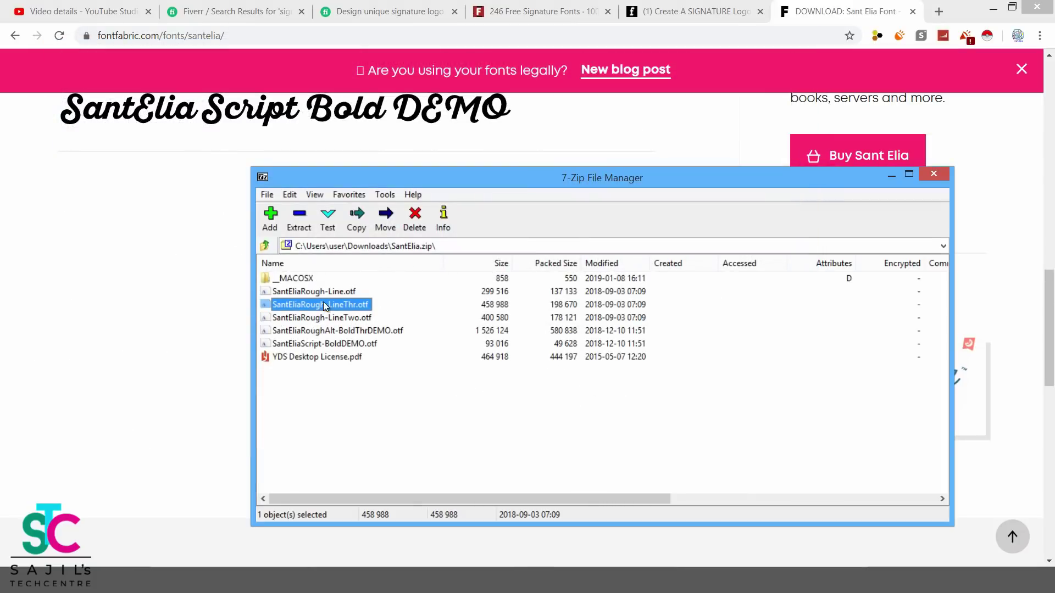
double_click(328, 292)
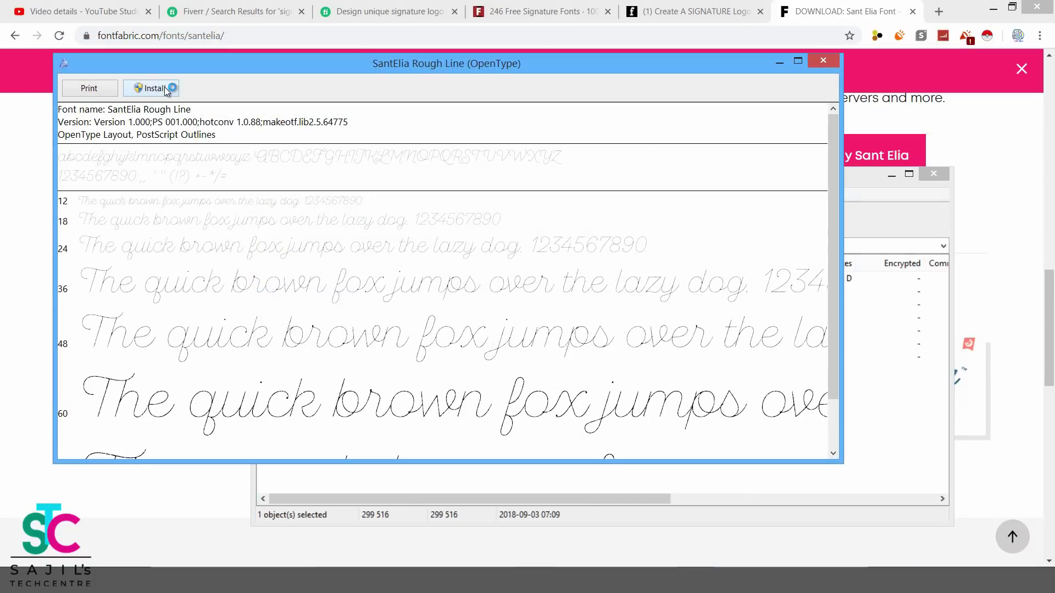
left_click(159, 88)
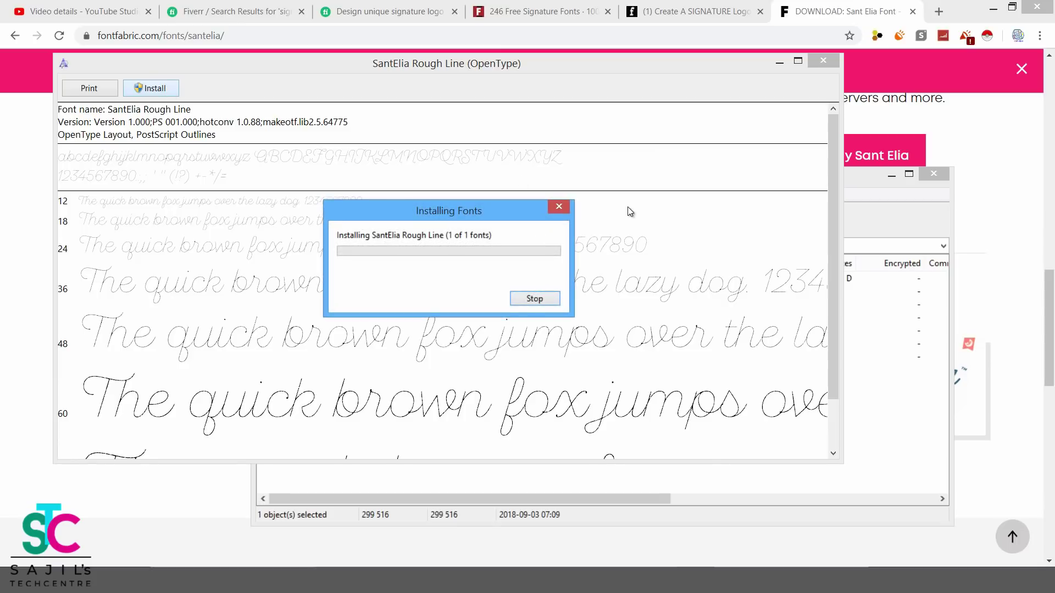
left_click(825, 60)
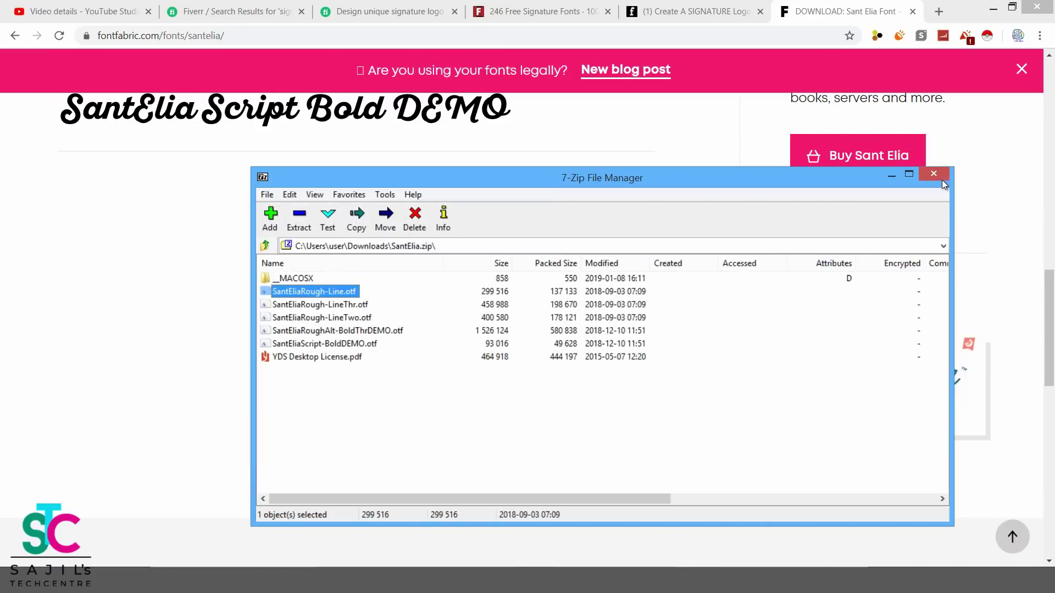
left_click(941, 175)
Return to the logo template in Photoshop and set the "Saint Evert" text to the SantElia Script font.
scroll(611, 313, "up", 5)
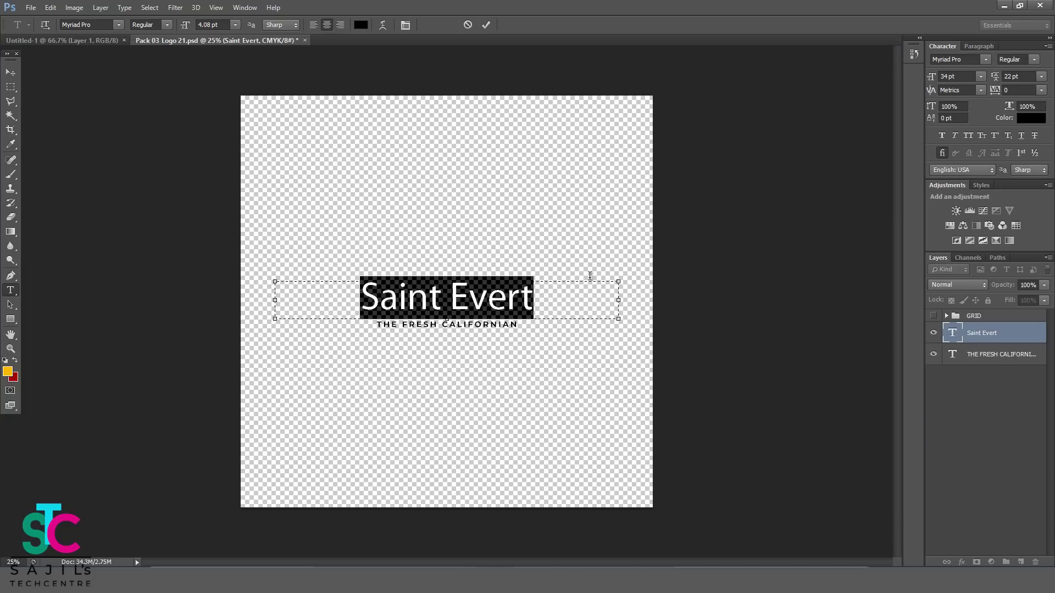
left_click_drag(555, 297, 318, 288)
left_click(119, 25)
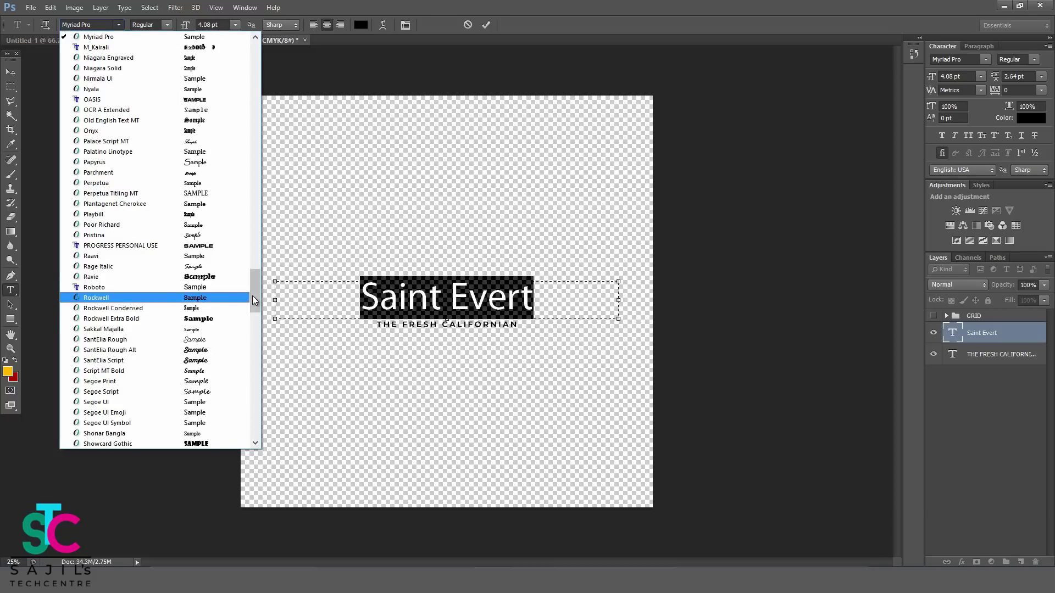
left_click_drag(252, 295, 253, 305)
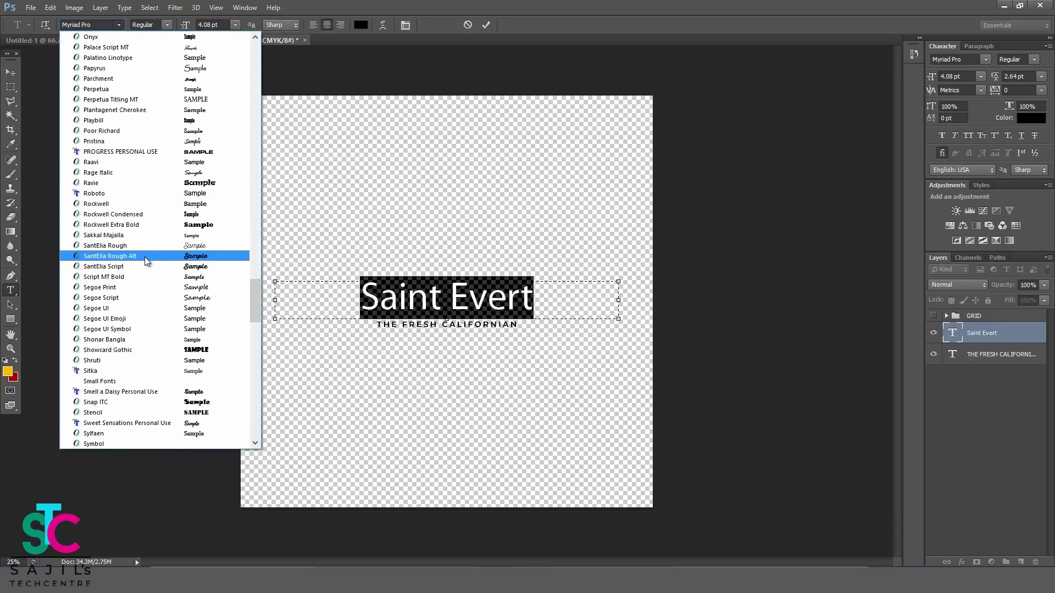
left_click(131, 264)
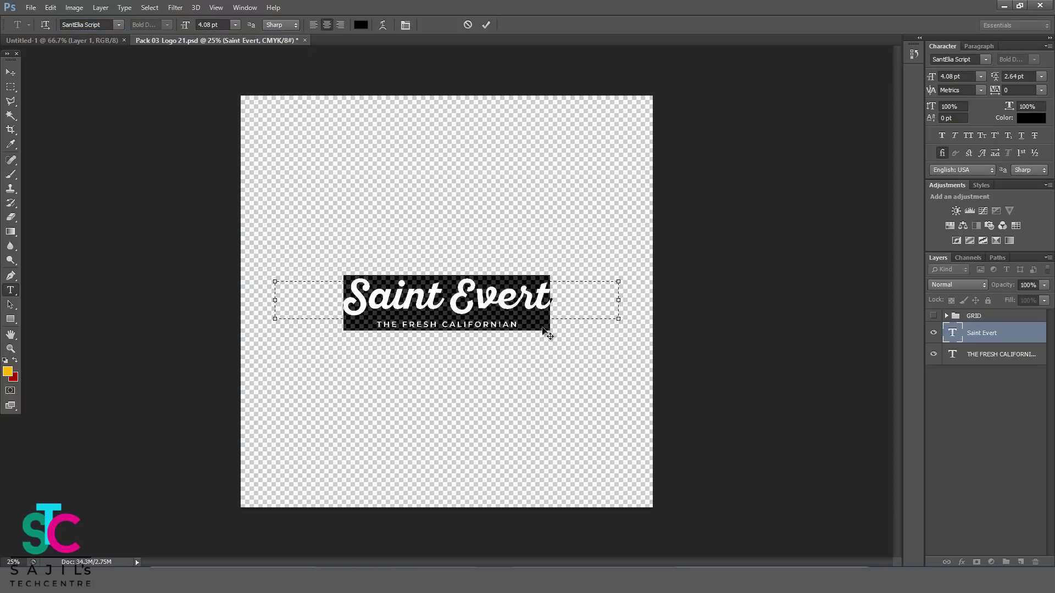
left_click(549, 301)
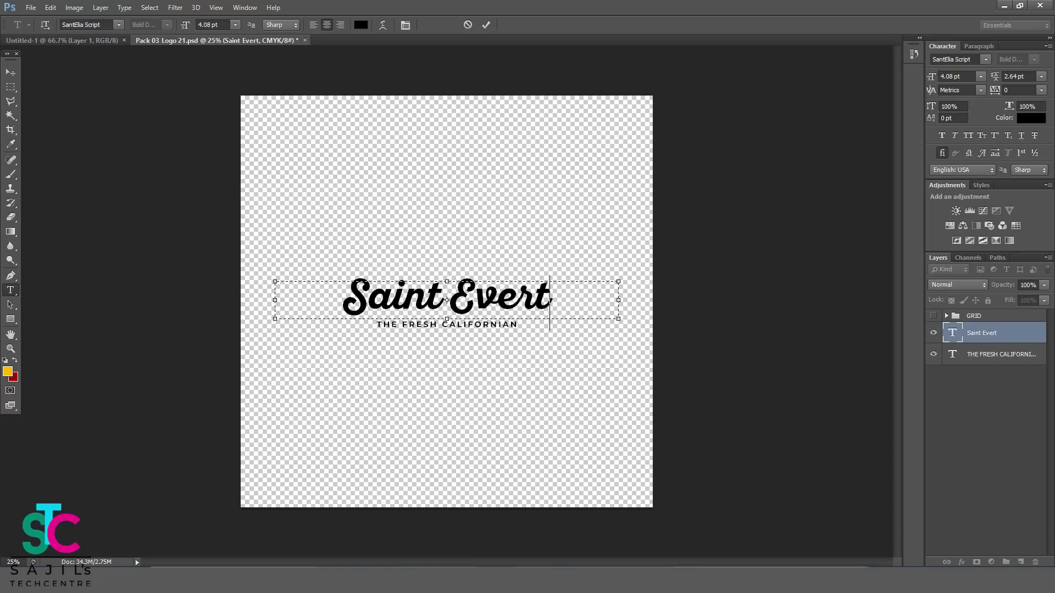
Switch to script.docx in Word, copy the person's full name, and return to Photoshop.
mouse_move(453, 579)
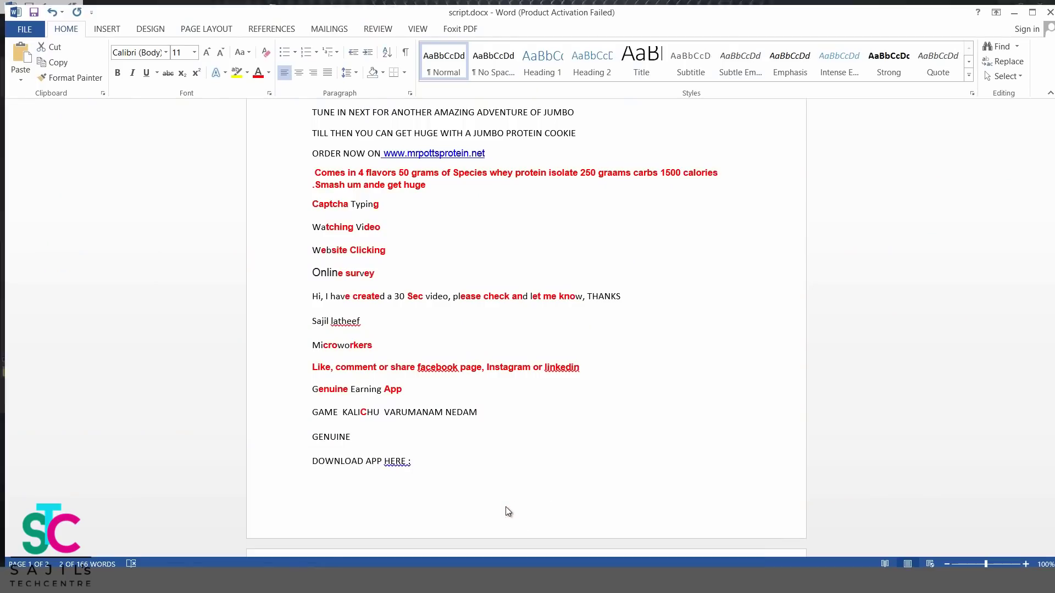
left_click(505, 506)
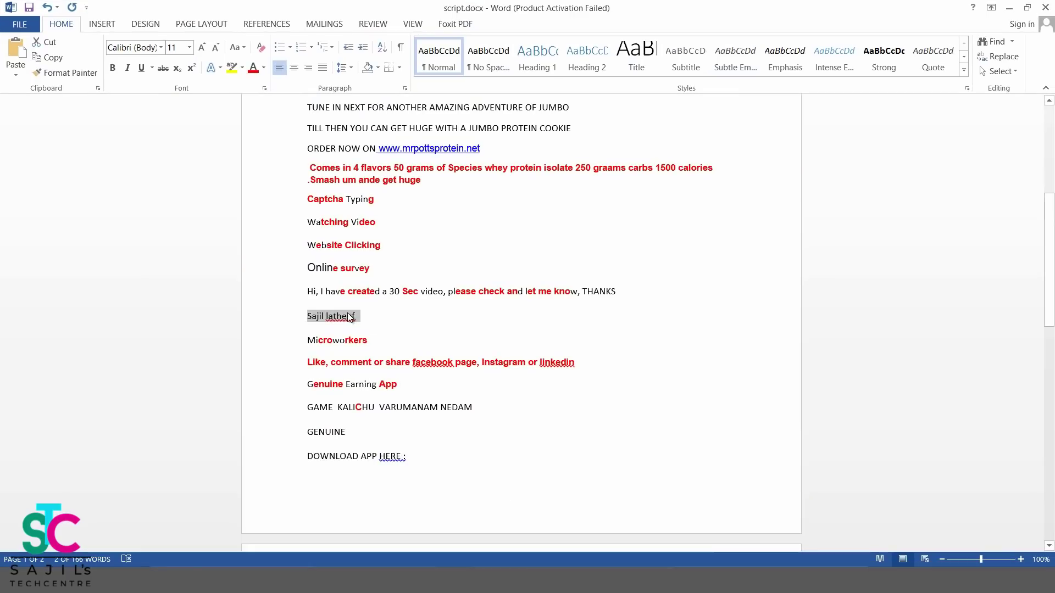
right_click(349, 317)
left_click(354, 337)
left_click(491, 580)
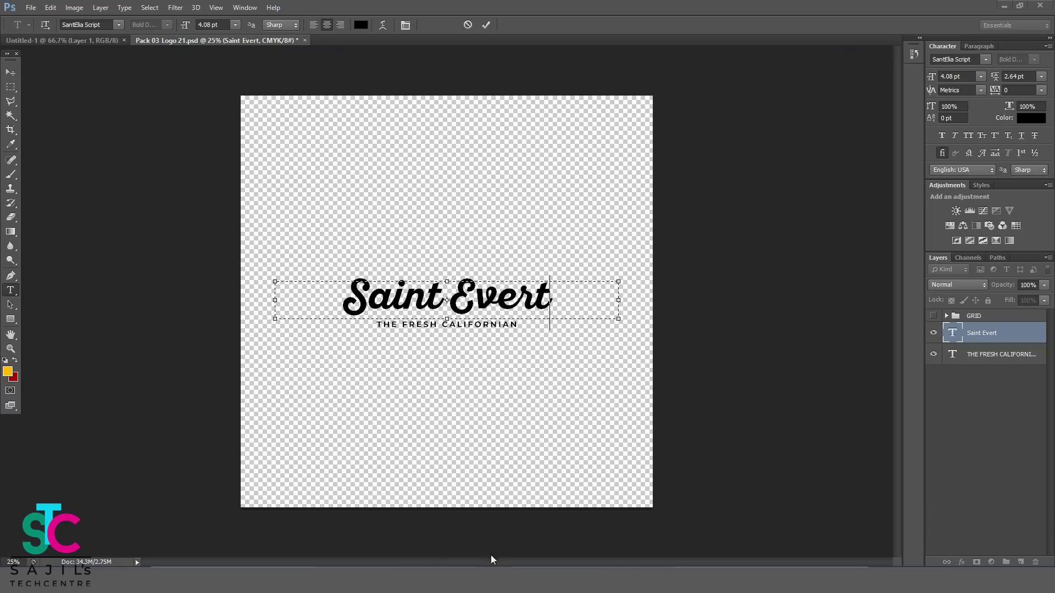
Replace the "Saint Evert" text with the copied full name, capitalize the surname's first letter, and commit the text edit.
key("ctrl+a")
right_click(420, 283)
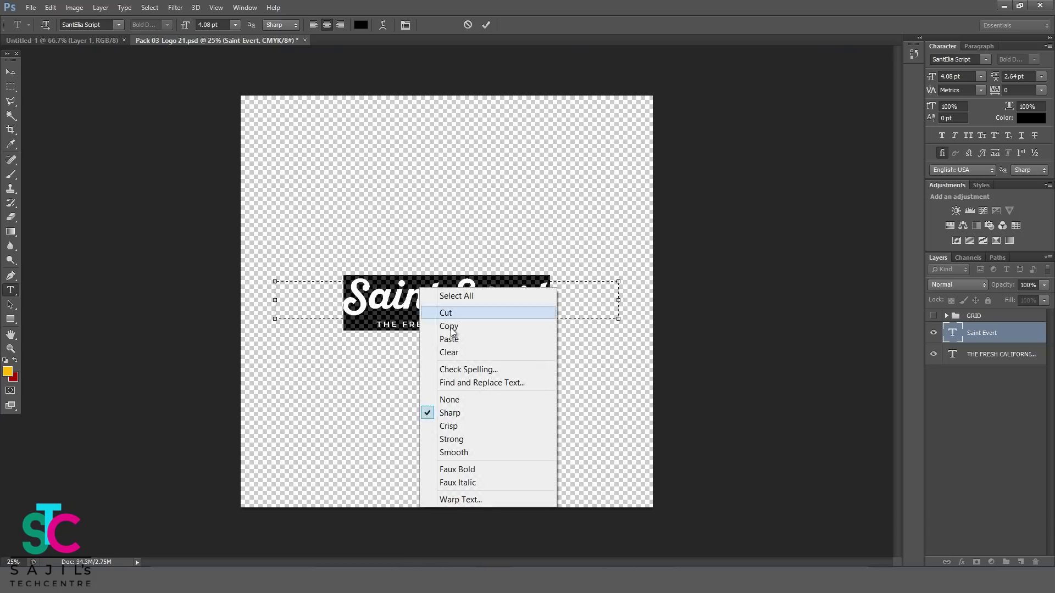
left_click(461, 337)
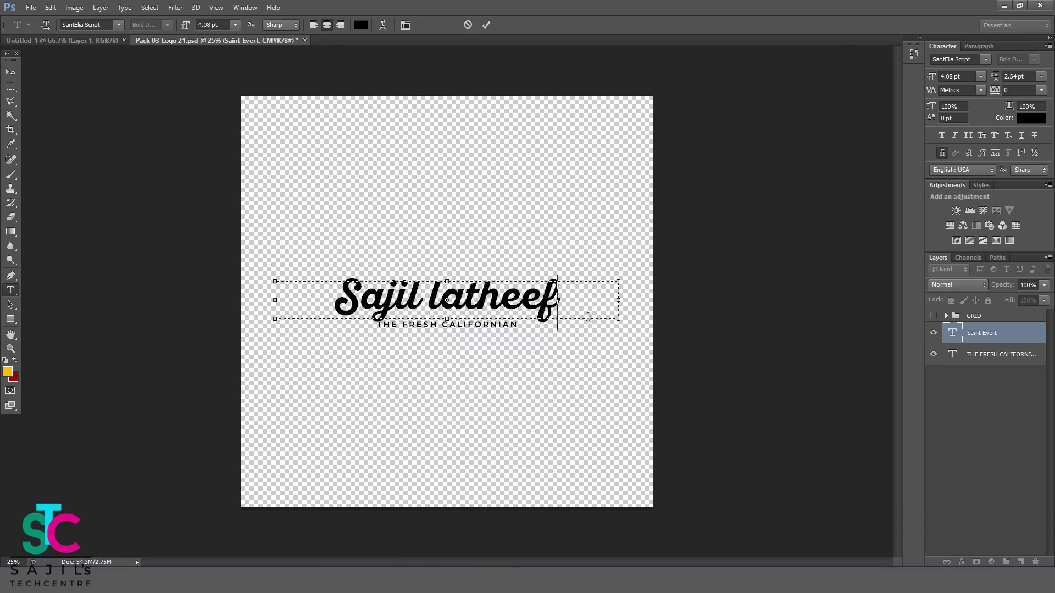
left_click_drag(446, 298, 426, 298)
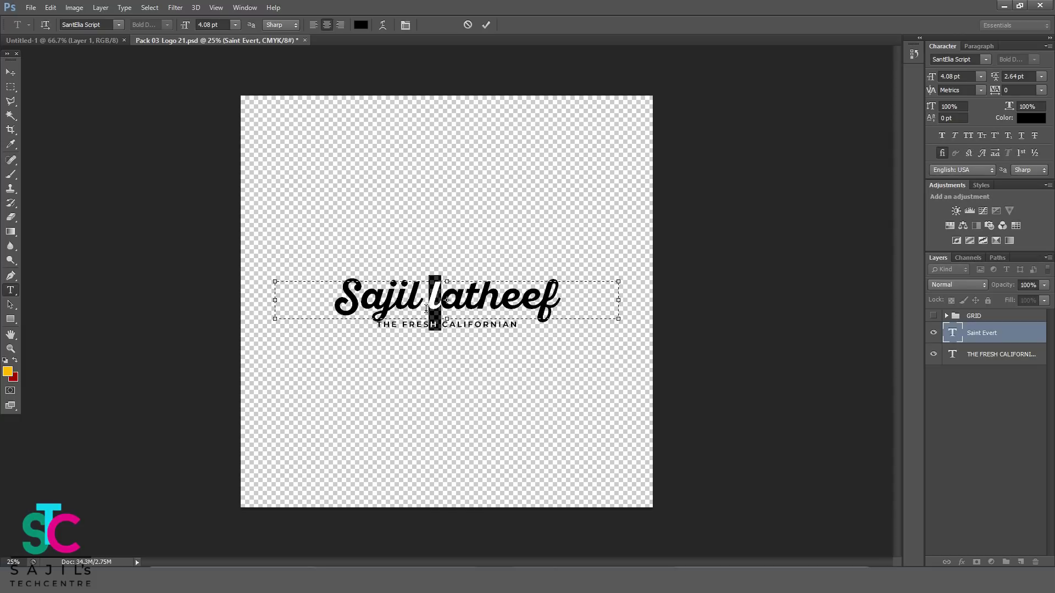
type("L")
key("ctrl+Return")
key("v")
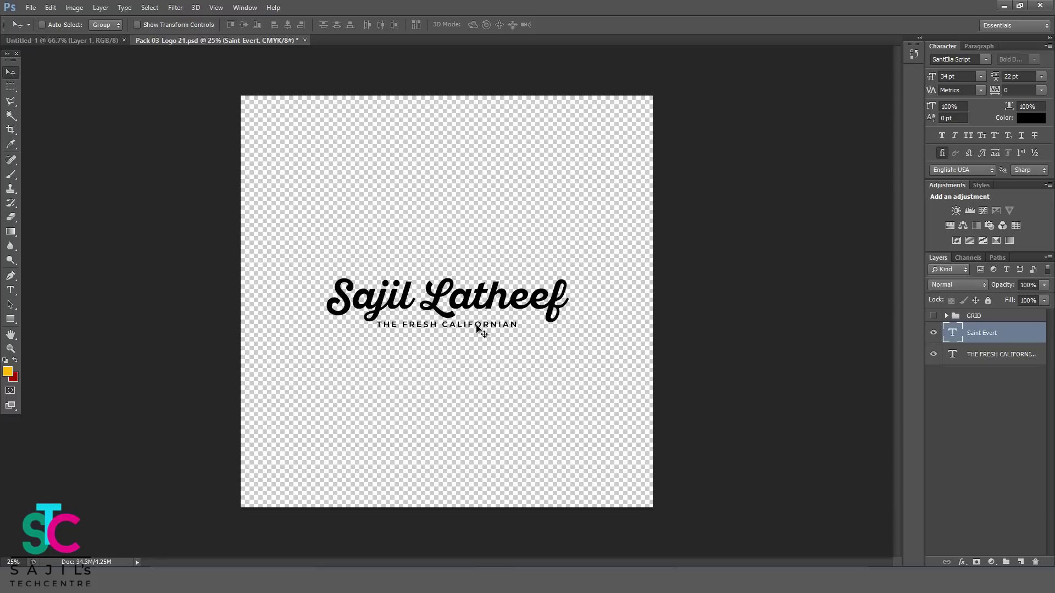
Select the "THE FRESH CALIFORNIAN" tagline layer and hide it.
right_click(485, 331)
left_click(544, 333)
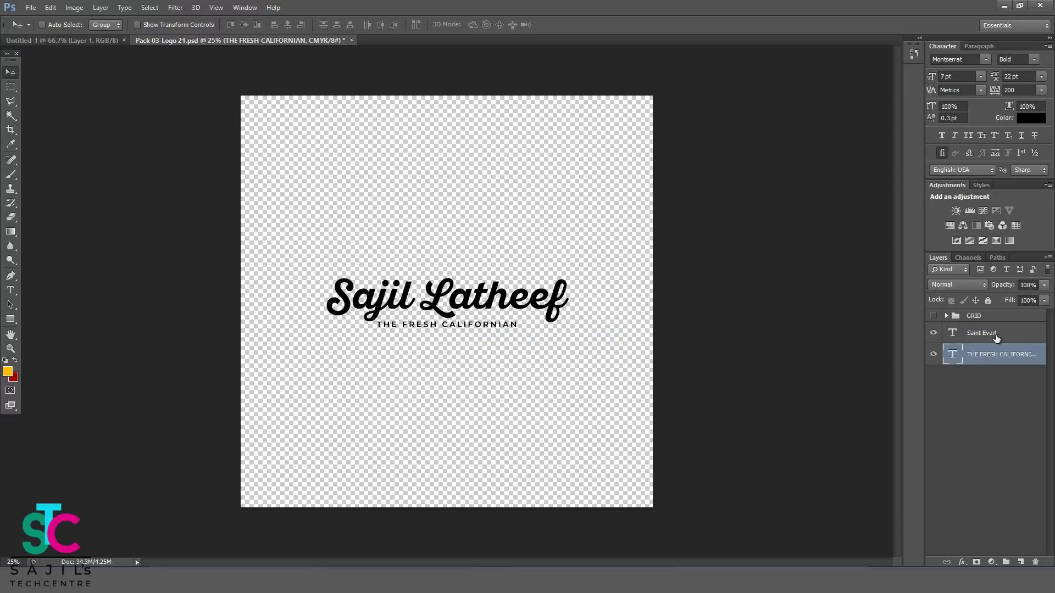
left_click(933, 355)
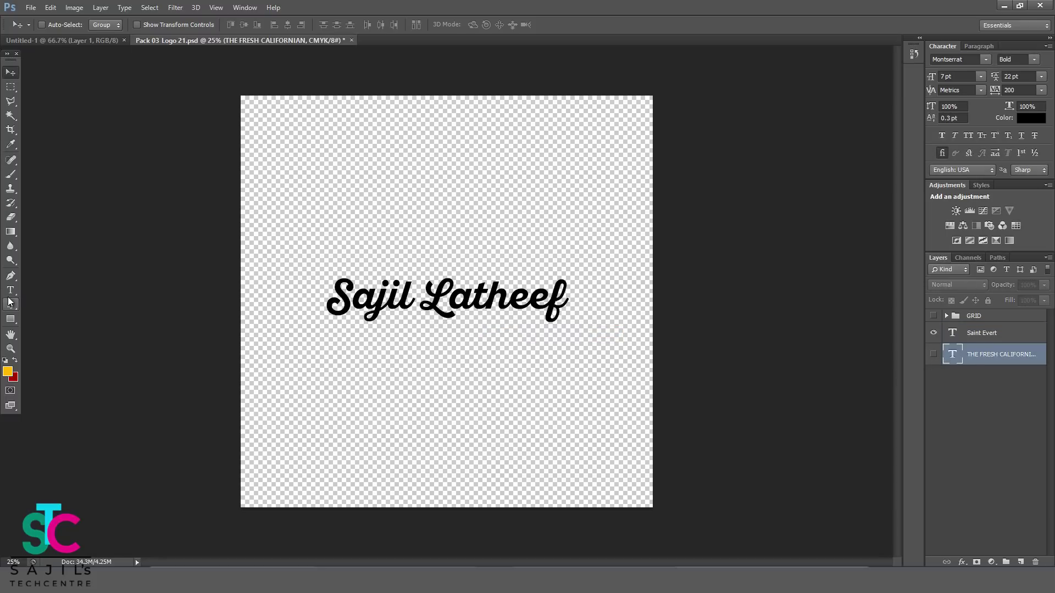
Recolor the logo's name text to teal 05939f and finish with the Move tool active.
left_click(10, 294)
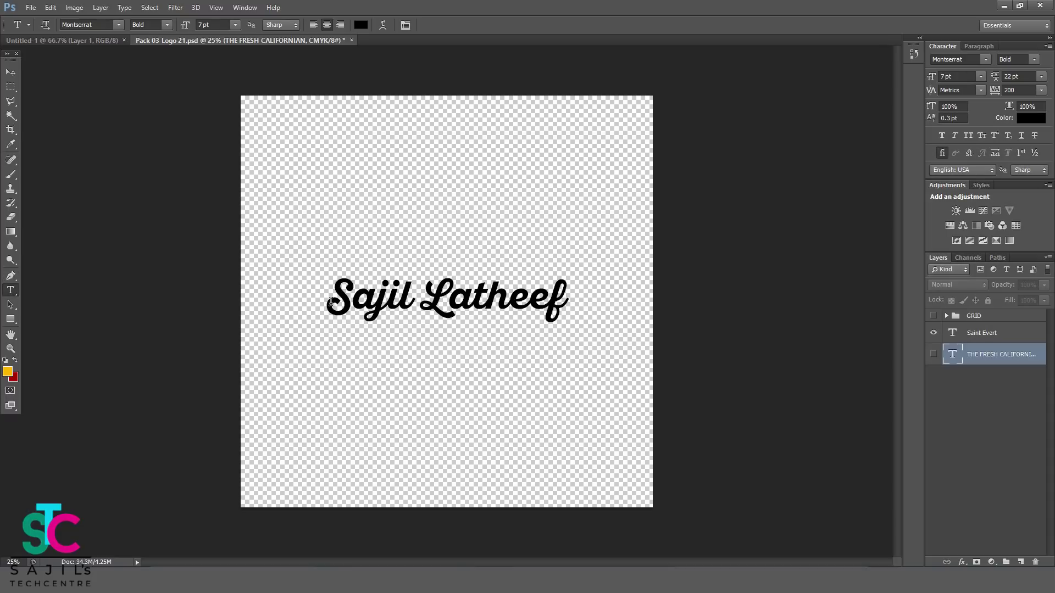
left_click_drag(335, 300, 567, 301)
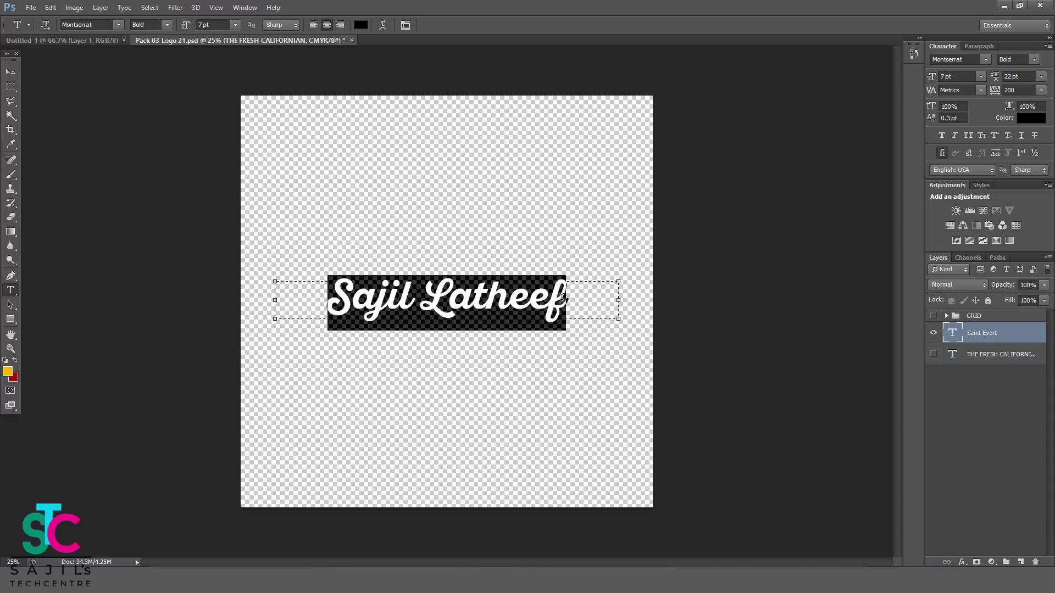
left_click(361, 24)
left_click_drag(795, 416, 800, 485)
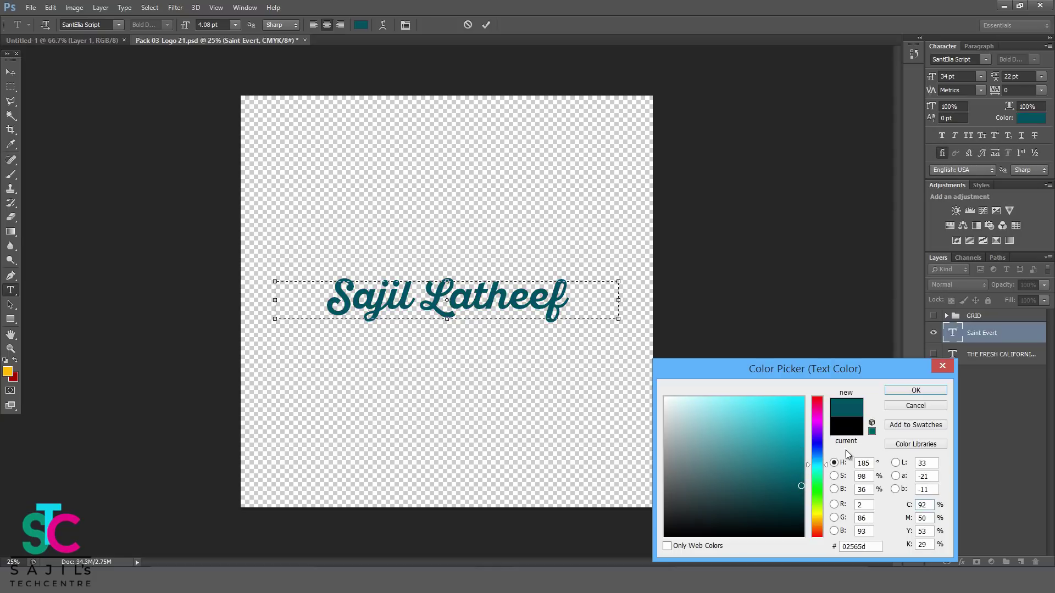
mouse_move(792, 471)
left_mouse_down()
mouse_move(782, 449)
mouse_move(796, 452)
left_mouse_up()
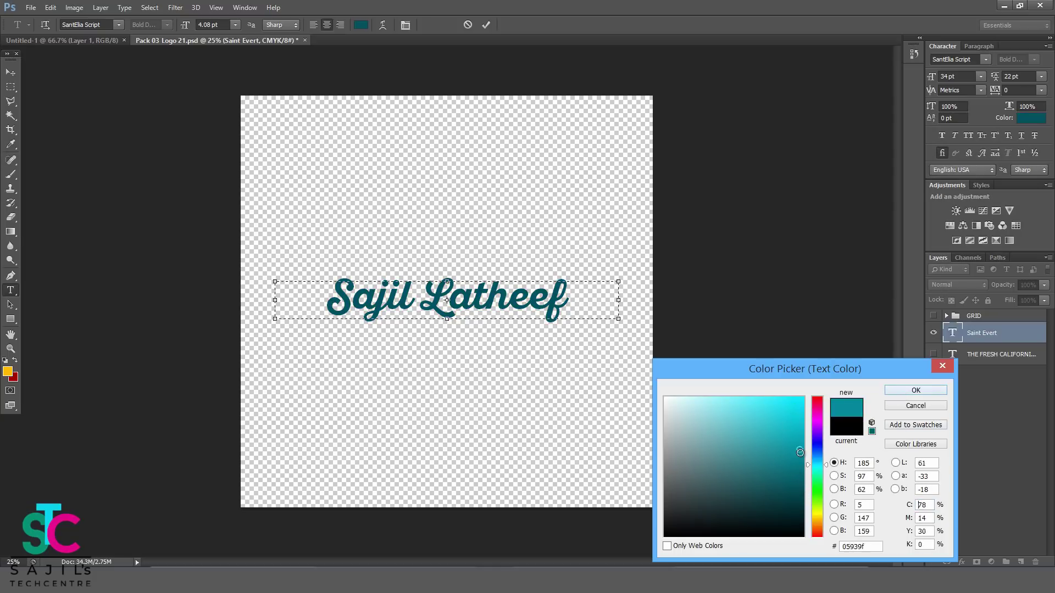
left_click(915, 390)
left_click(10, 72)
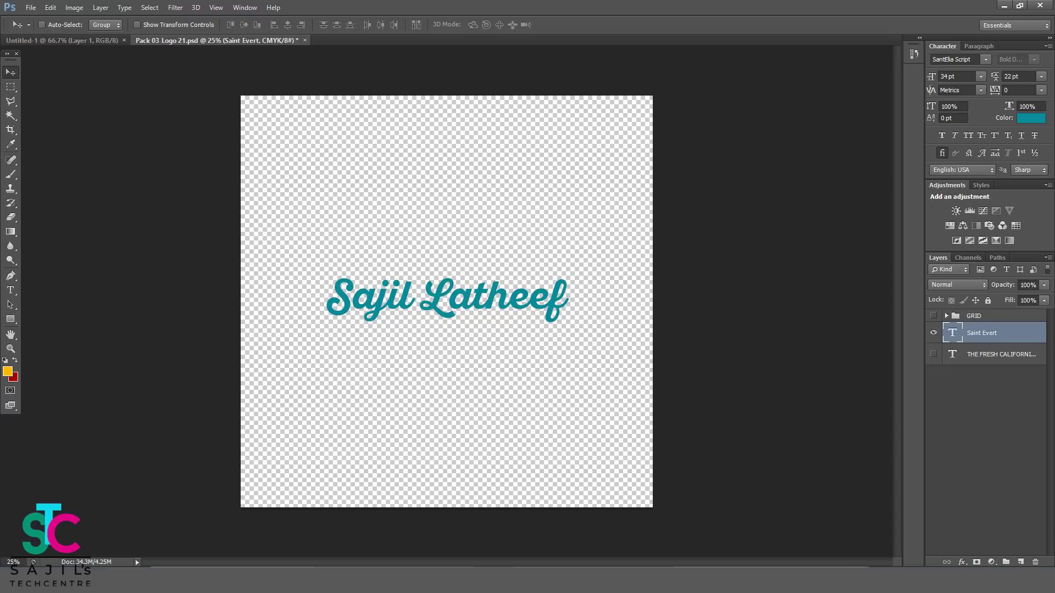
Add a black outside Stroke and a Drop Shadow with a distance of 27 px to the name text layer.
left_click(962, 562)
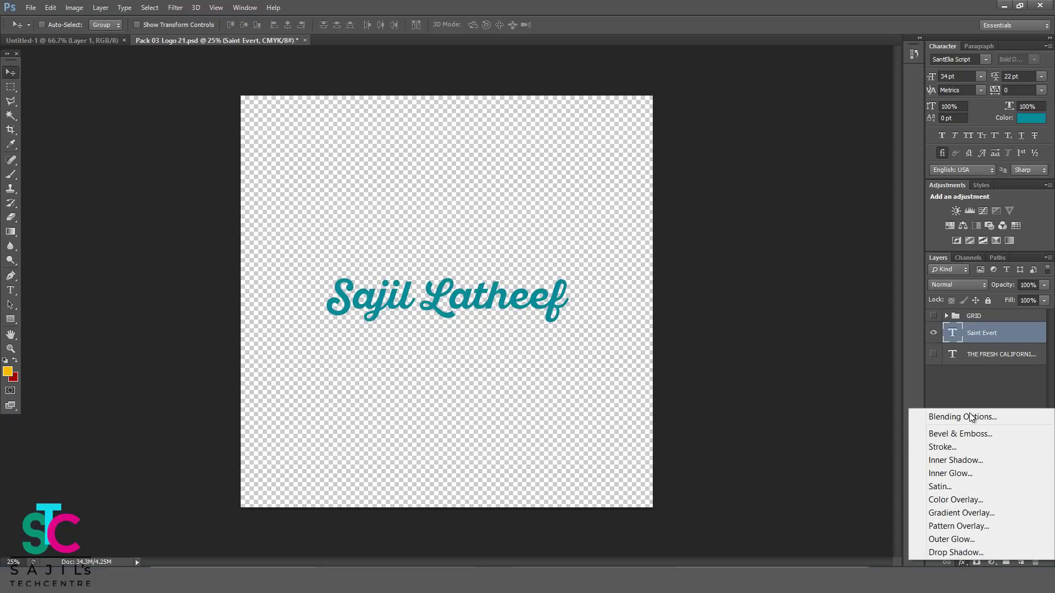
left_click(942, 447)
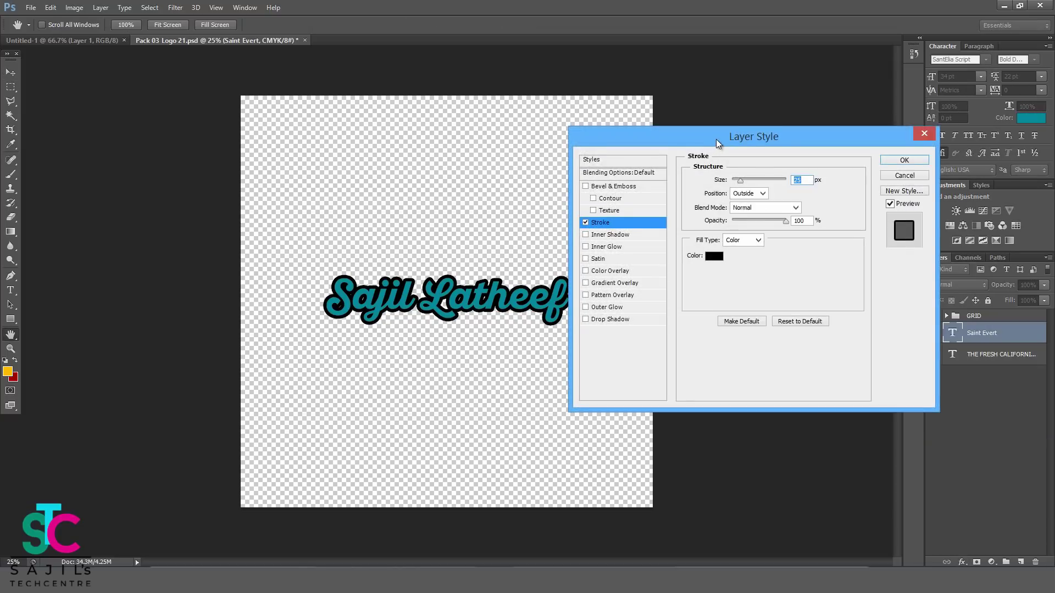
left_click_drag(716, 140, 800, 145)
left_click(709, 312)
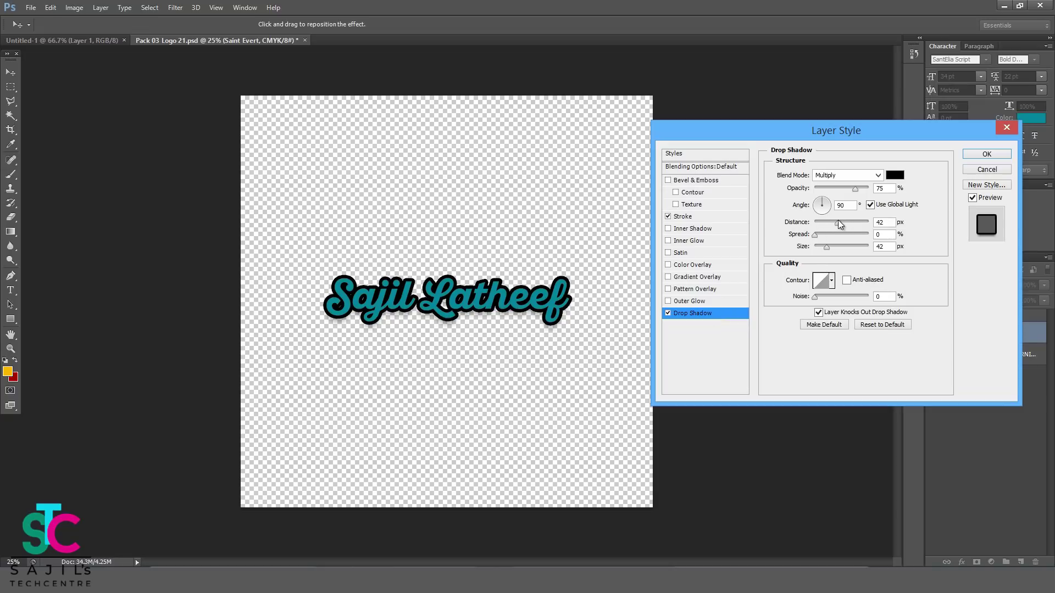
left_click_drag(839, 221, 828, 225)
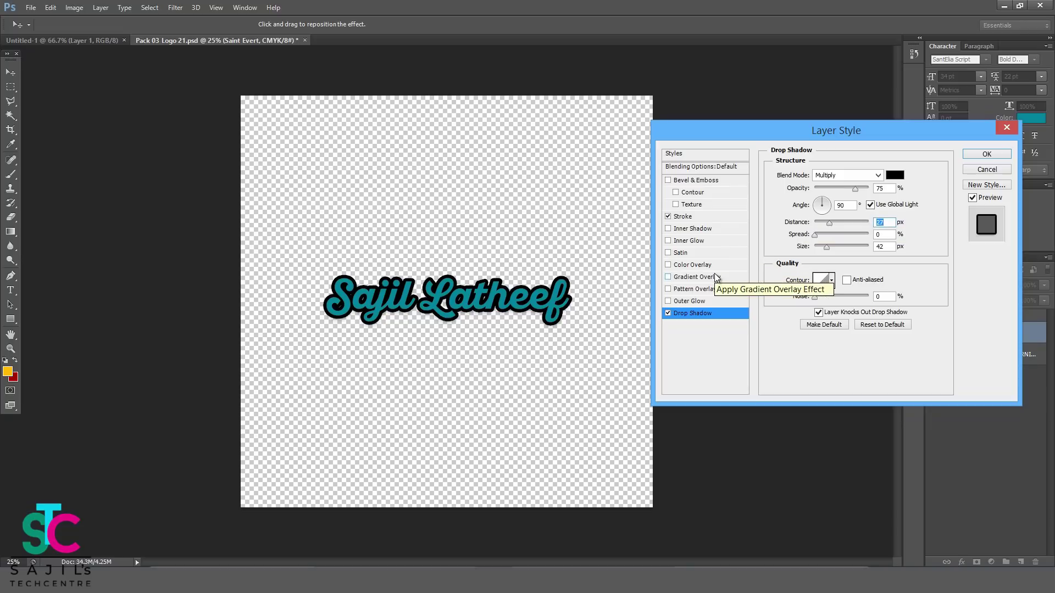
left_click(983, 155)
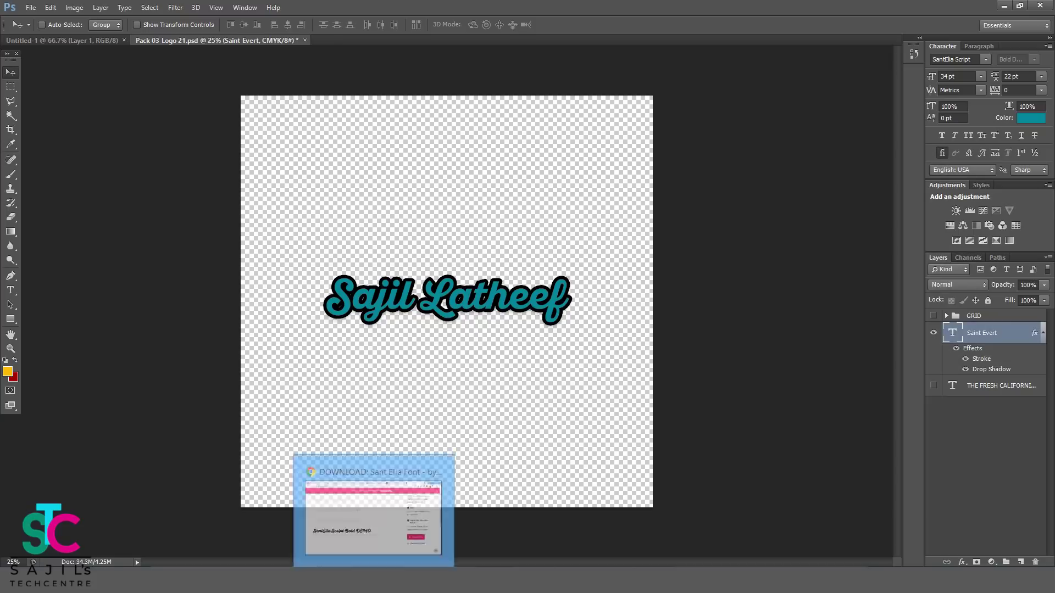
Switch to Chrome and look through the first page of signature fonts on 1001fonts.com.
left_click(373, 508)
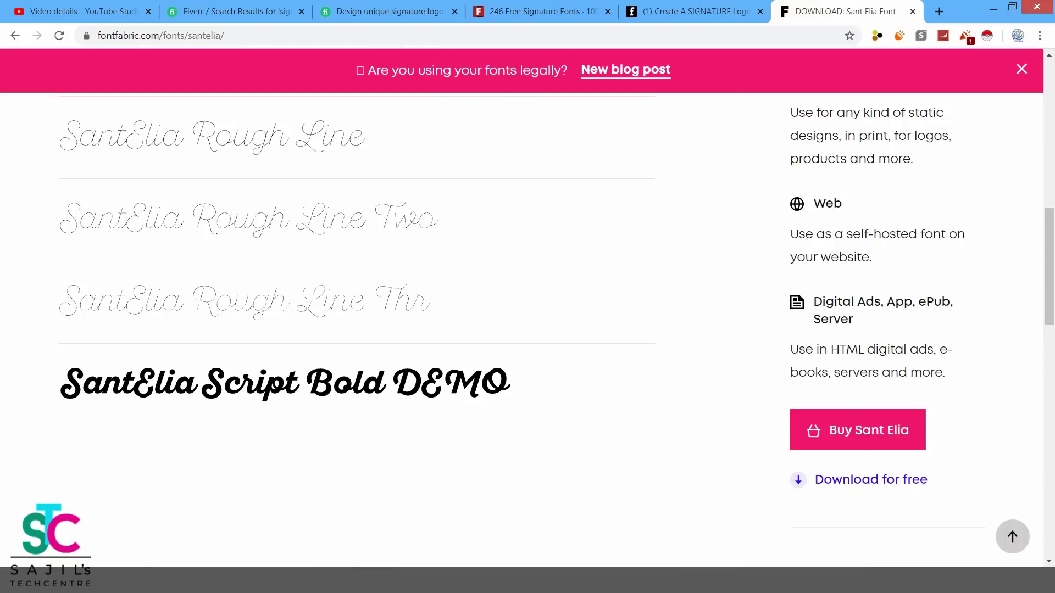
left_click(546, 11)
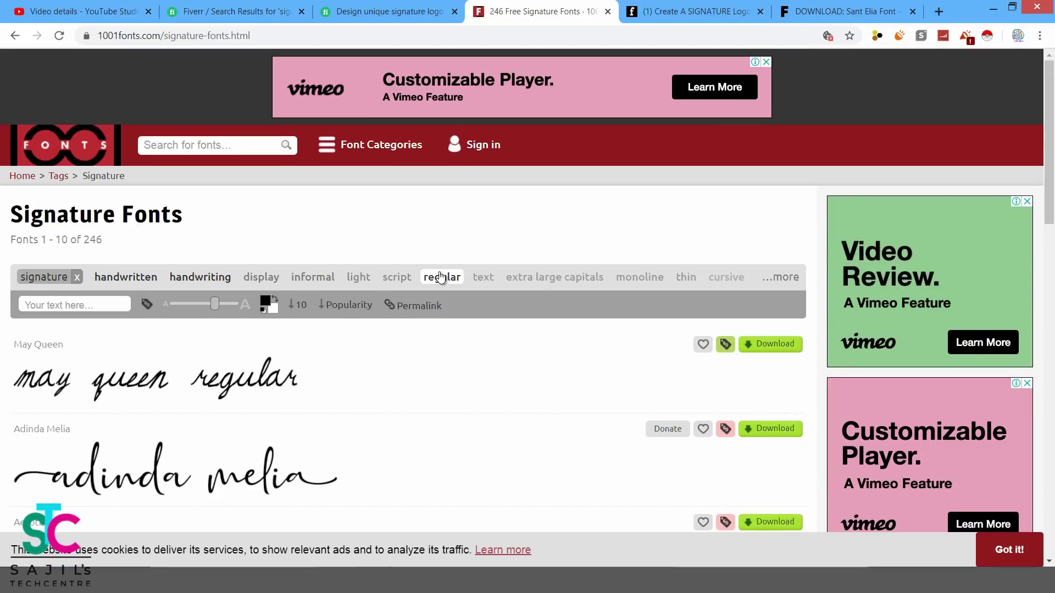
scroll(441, 276, "down", 3)
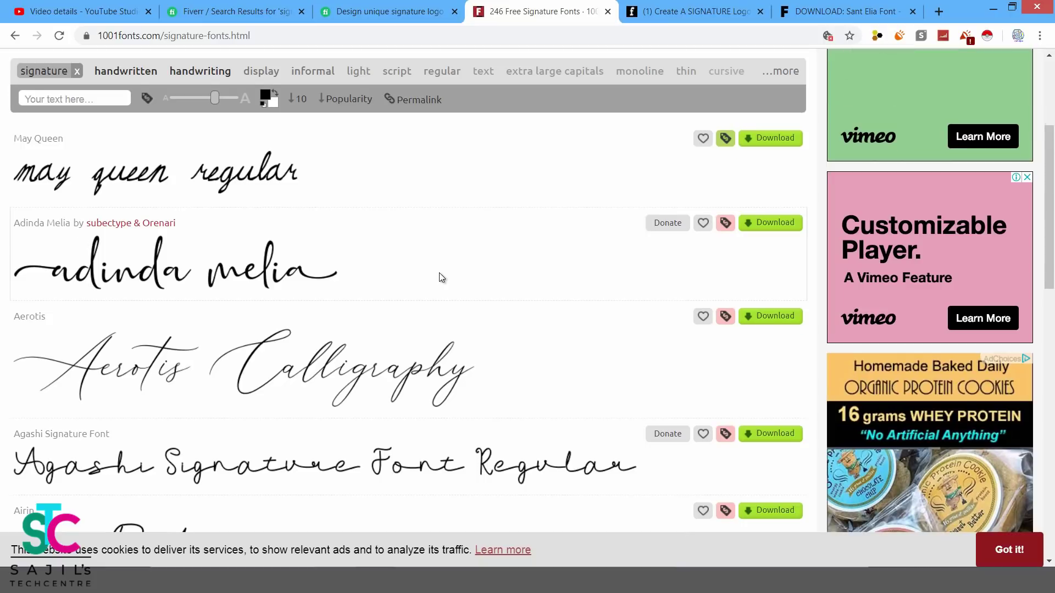
scroll(439, 272, "up", 3)
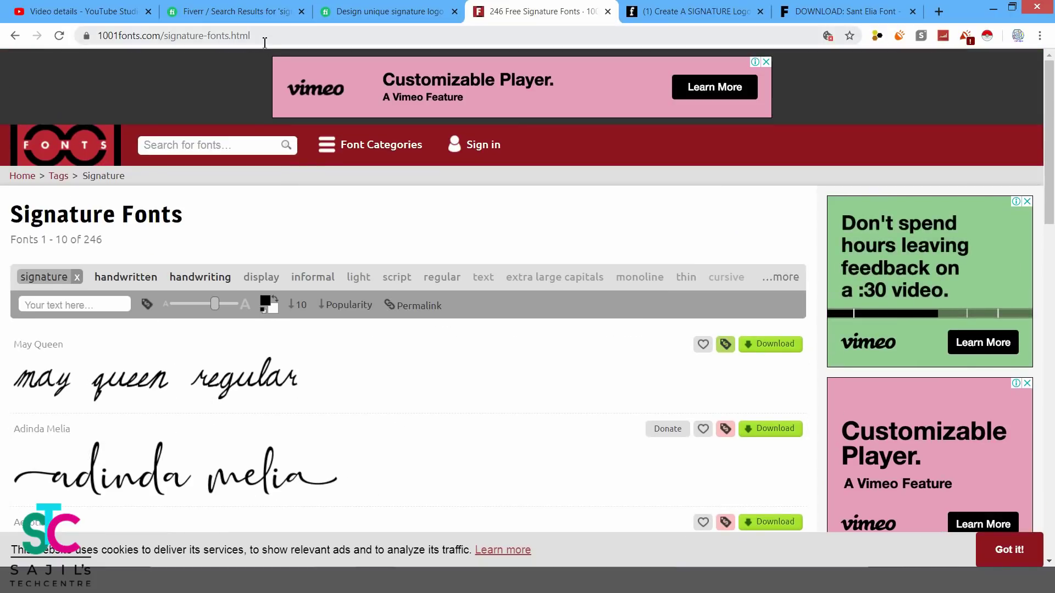
scroll(455, 299, "down", 3)
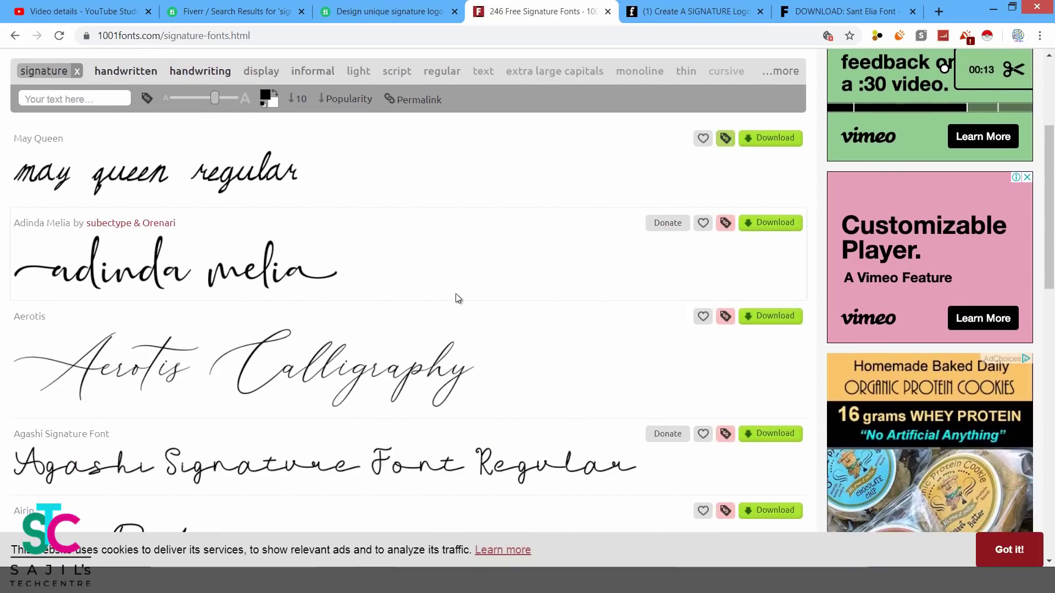
scroll(456, 299, "down", 2)
scroll(456, 297, "down", 3)
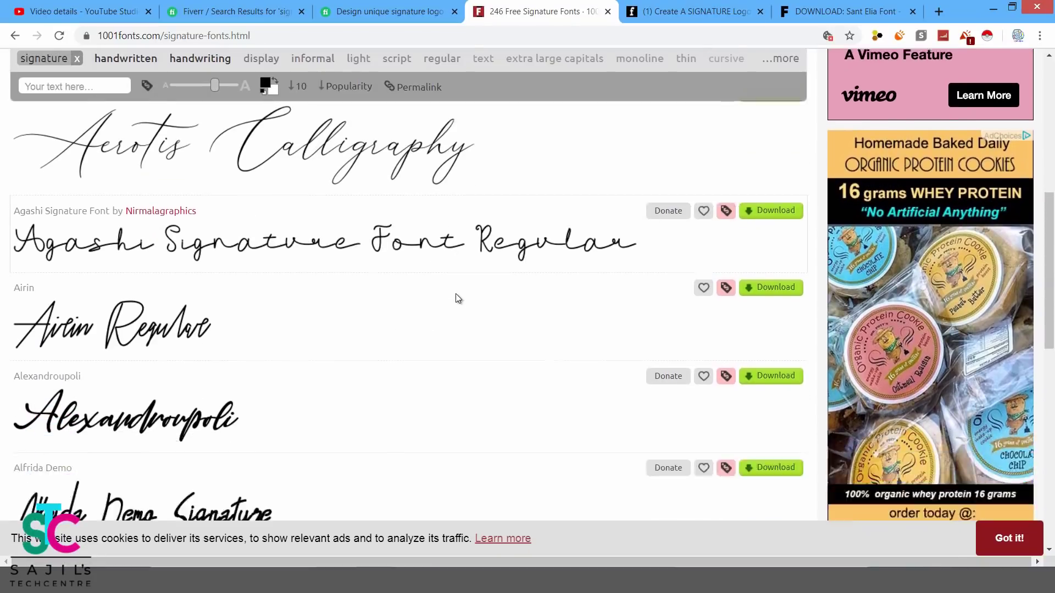
scroll(455, 294, "down", 8)
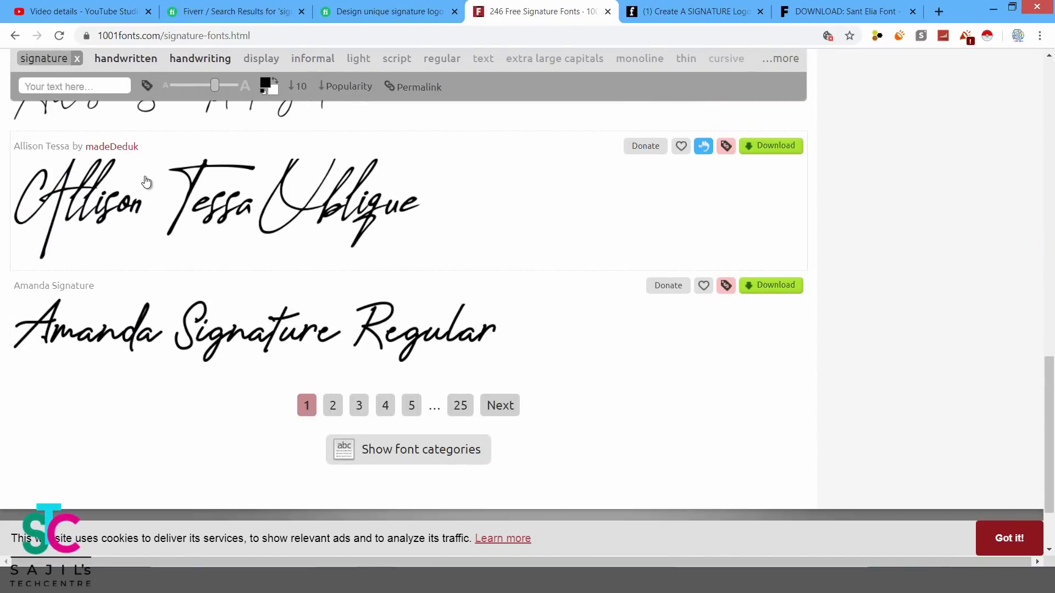
scroll(476, 313, "up", 3)
scroll(475, 313, "down", 5)
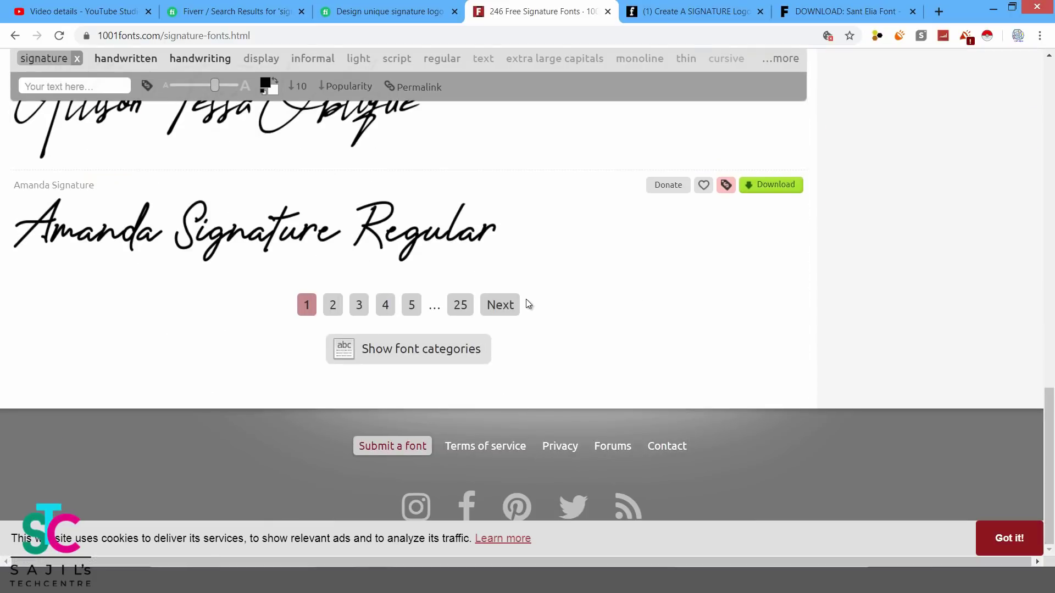
Open page 2 of the signature fonts and download the Andina Demo font.
left_click(333, 306)
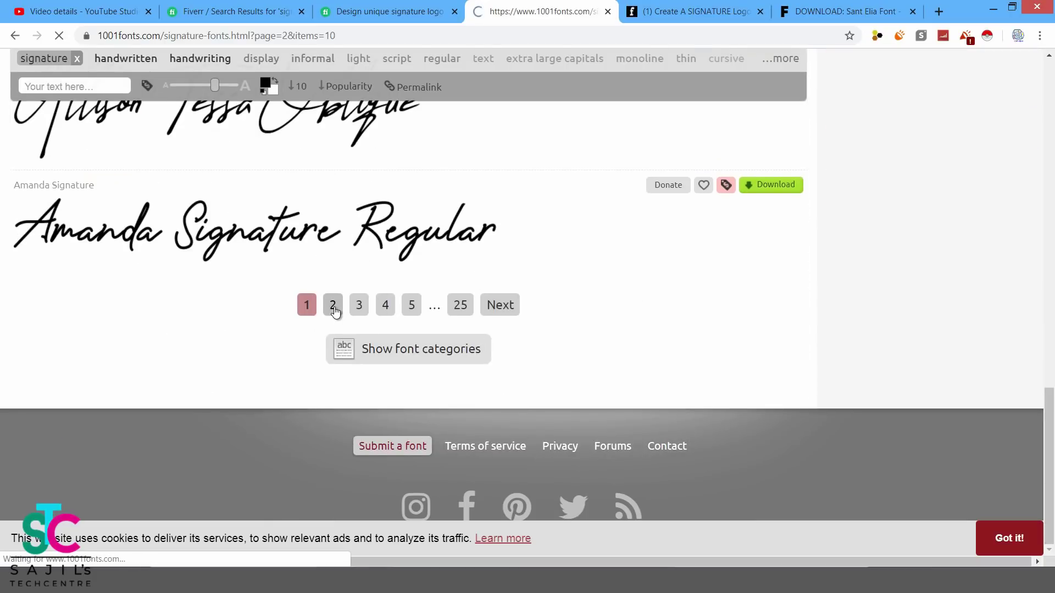
scroll(450, 319, "down", 6)
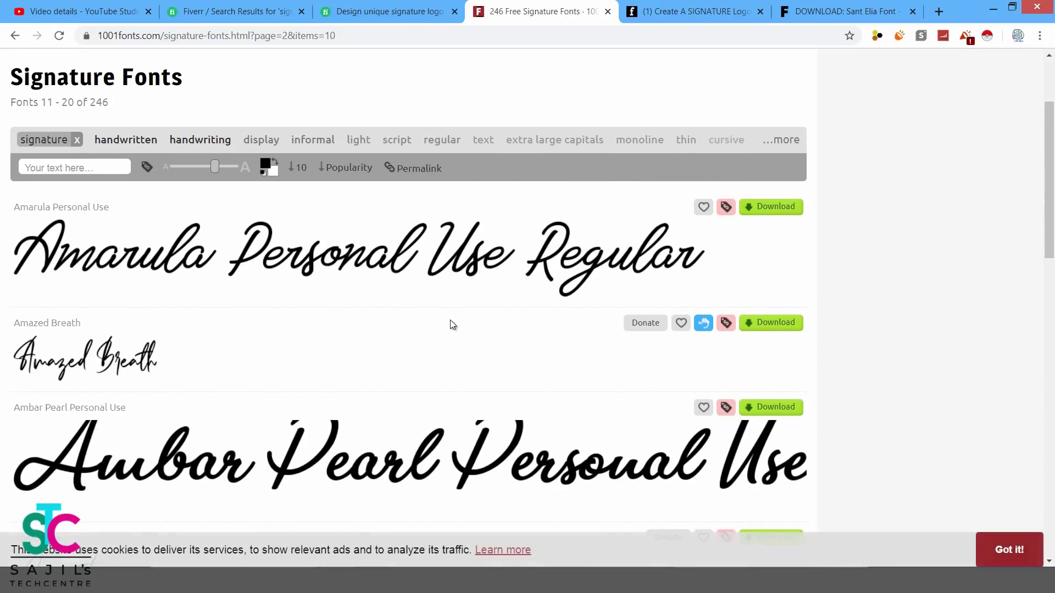
scroll(450, 324, "down", 4)
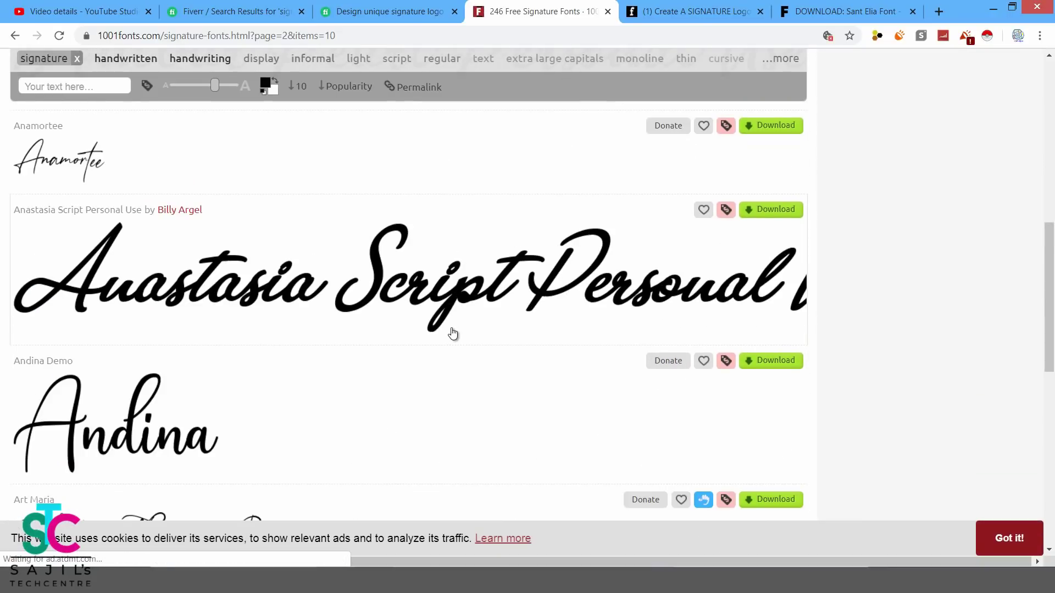
scroll(434, 332, "down", 1)
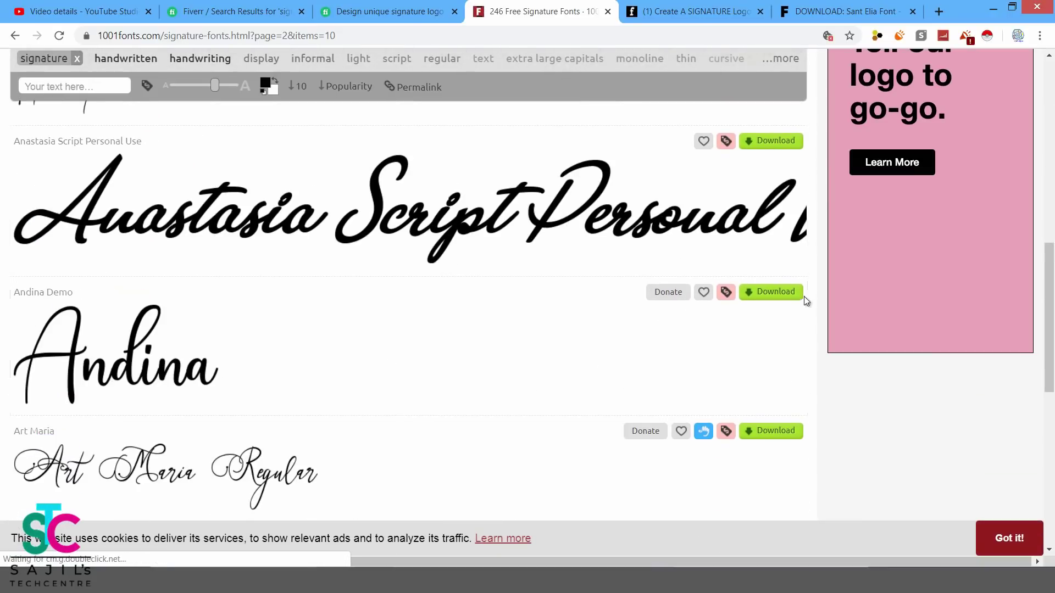
left_click(774, 291)
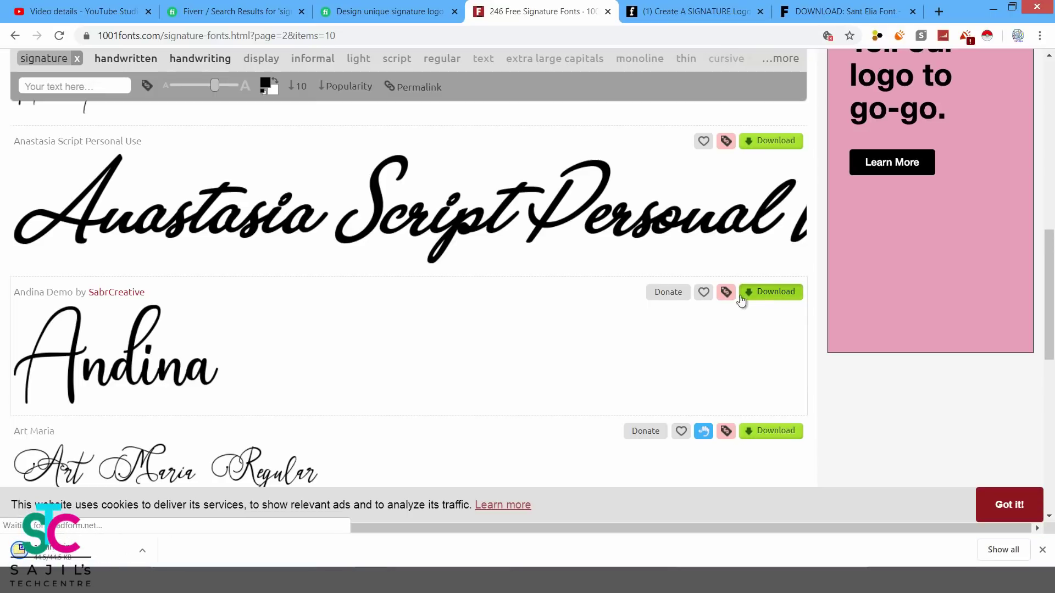
Open the downloaded andina.zip, install Andina Demo.otf, close the font preview and return to Photoshop.
left_click(61, 550)
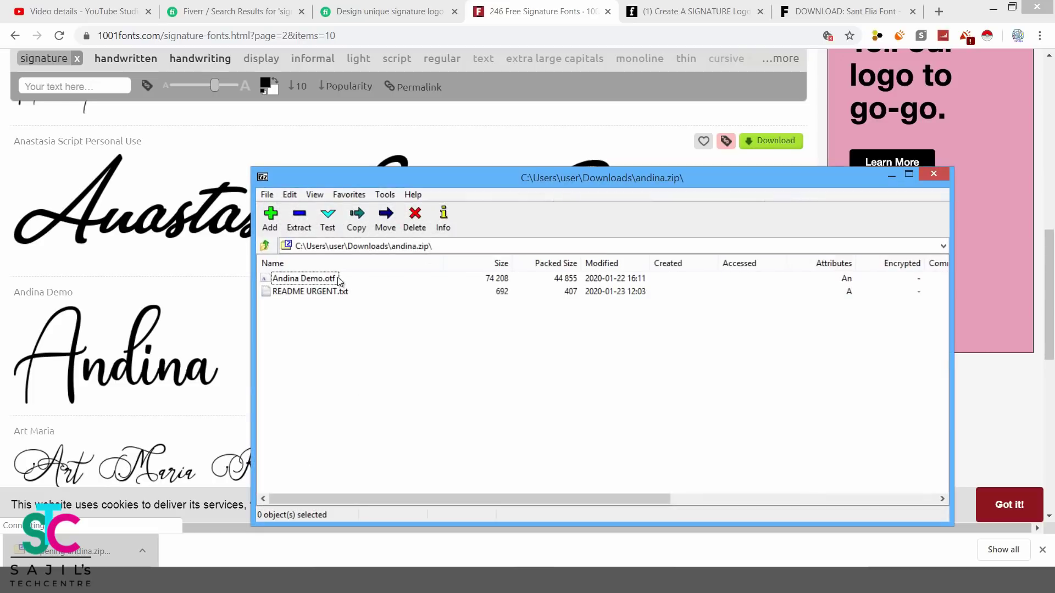
left_click(311, 280)
double_click(311, 281)
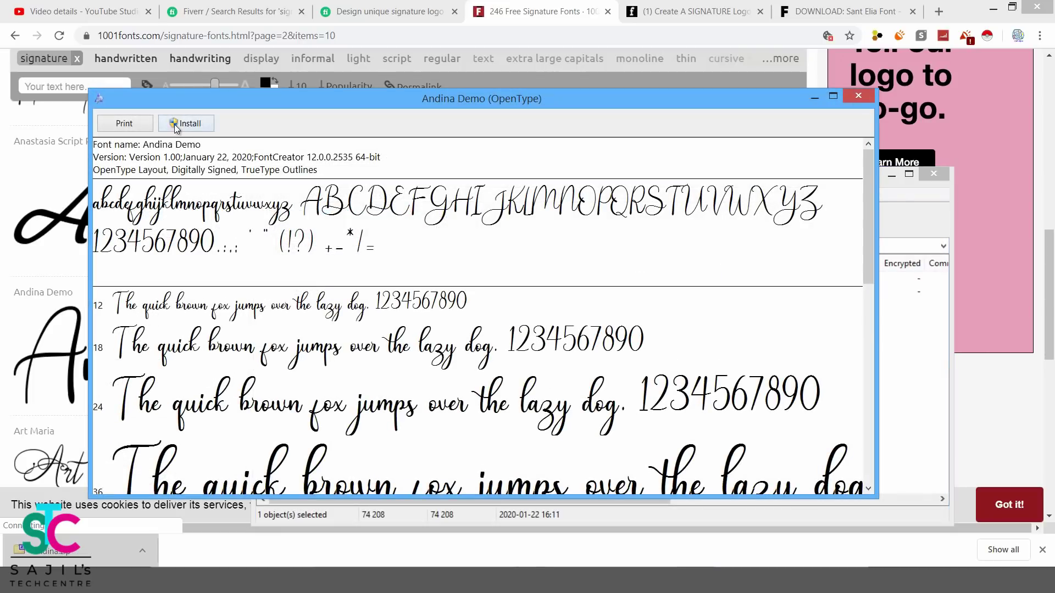
left_click(174, 124)
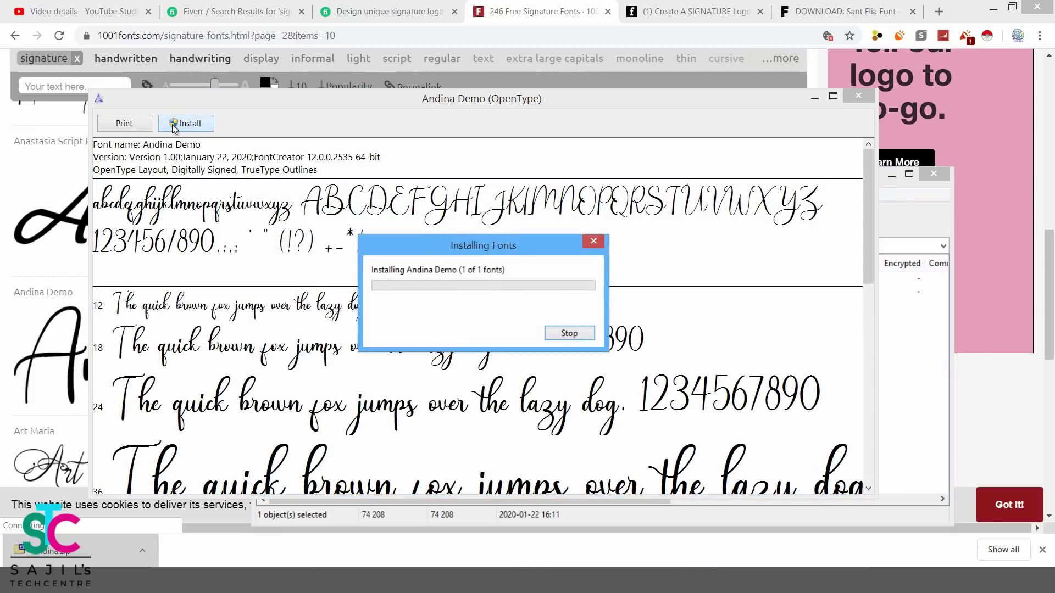
left_click(851, 97)
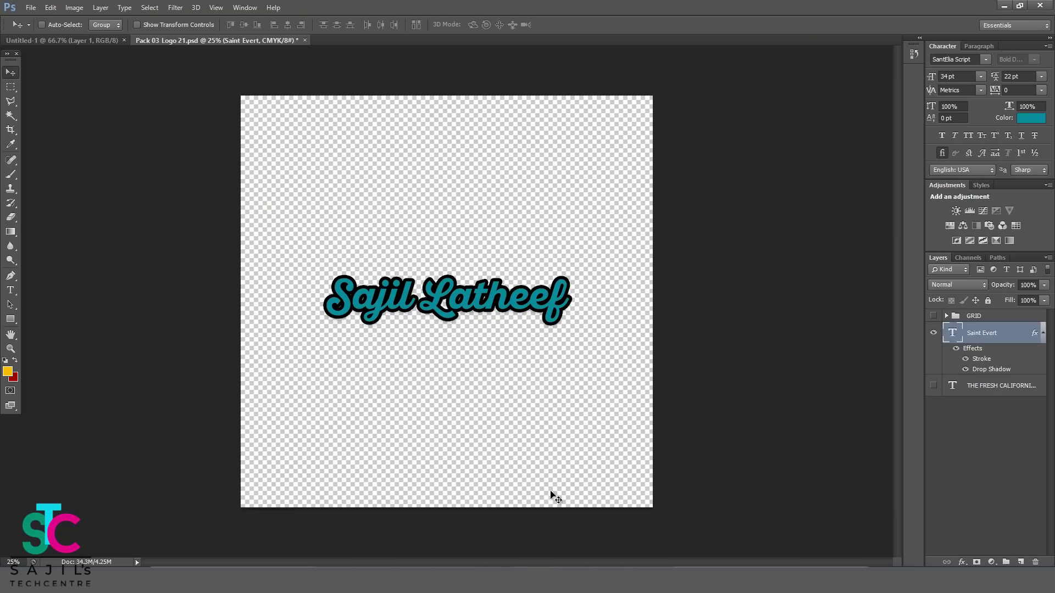
Change the whole name text's font to Andina Demo, extend its text frame upward, and commit the edit.
left_click(11, 290)
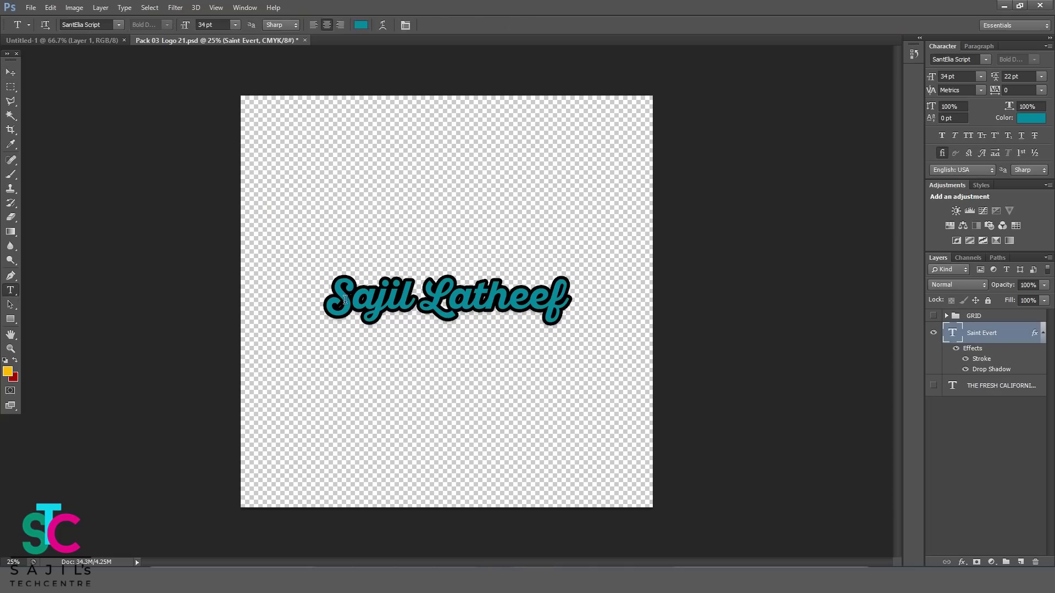
left_click_drag(332, 297, 587, 293)
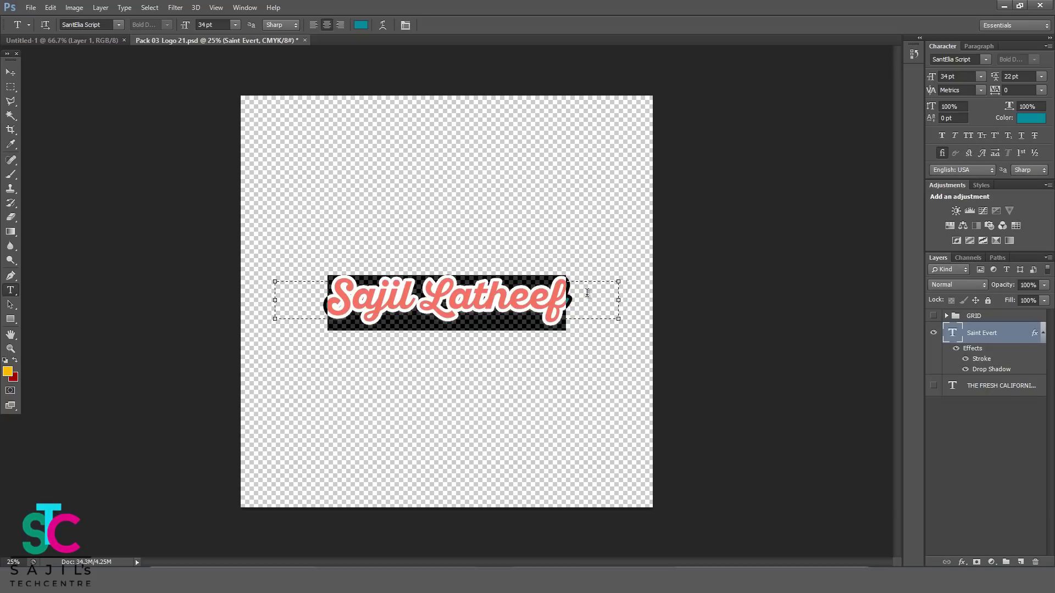
left_click(118, 25)
left_click_drag(257, 333, 238, 75)
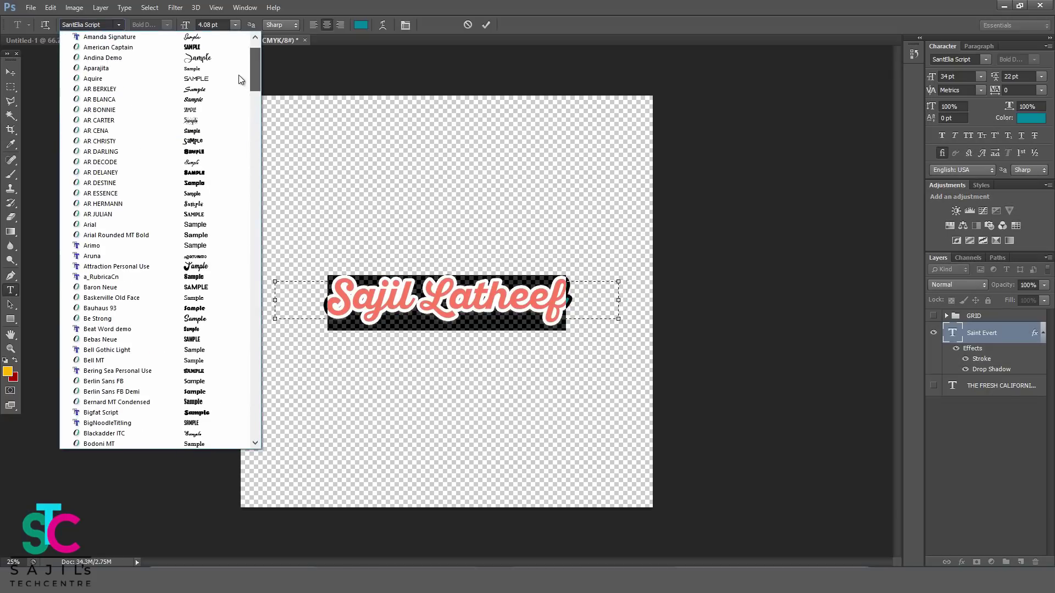
left_click(167, 58)
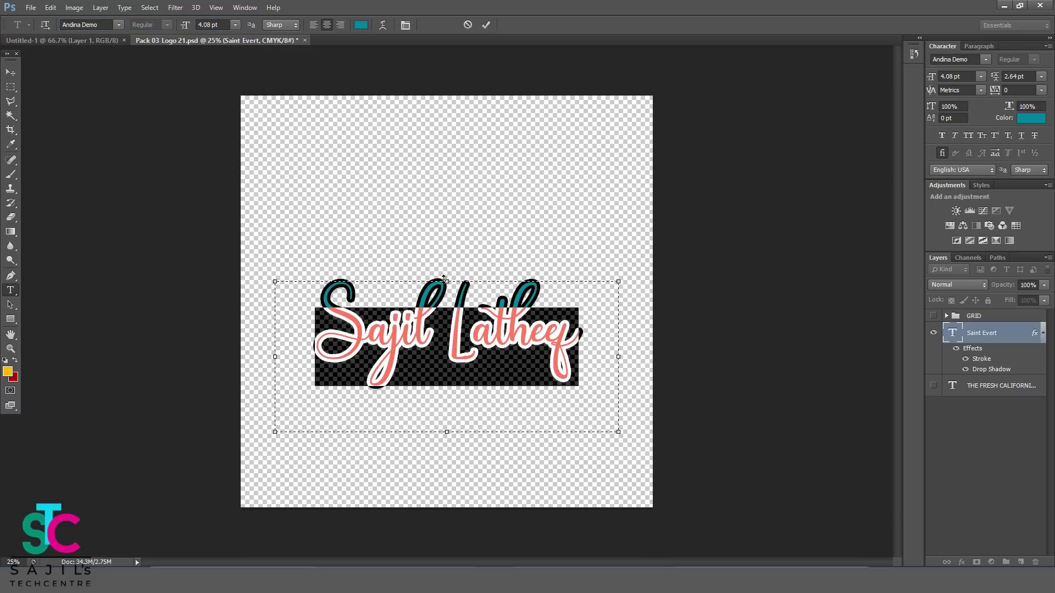
left_click_drag(447, 280, 446, 240)
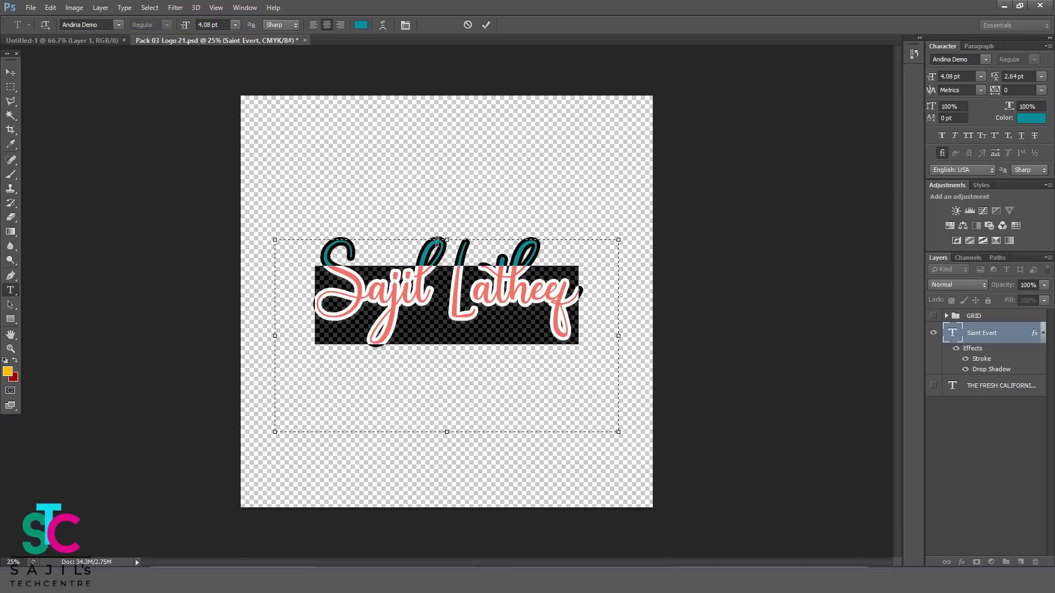
left_click(12, 73)
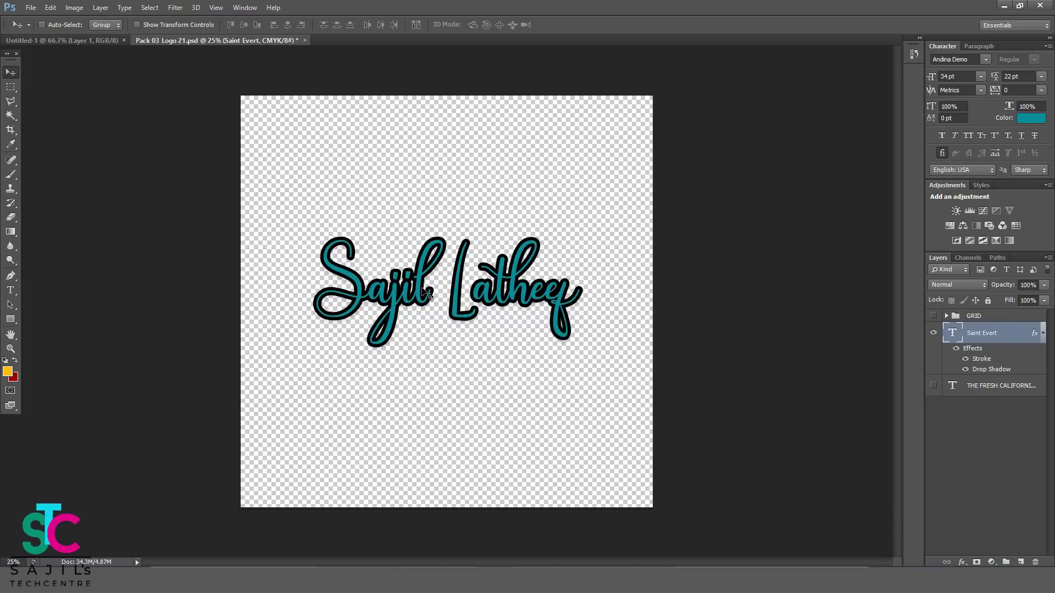
Switch to Chrome and review the fivesquid signature logo listing and the sample logos in the Fiverr "I will design unique signature logo" gig.
left_click(428, 576)
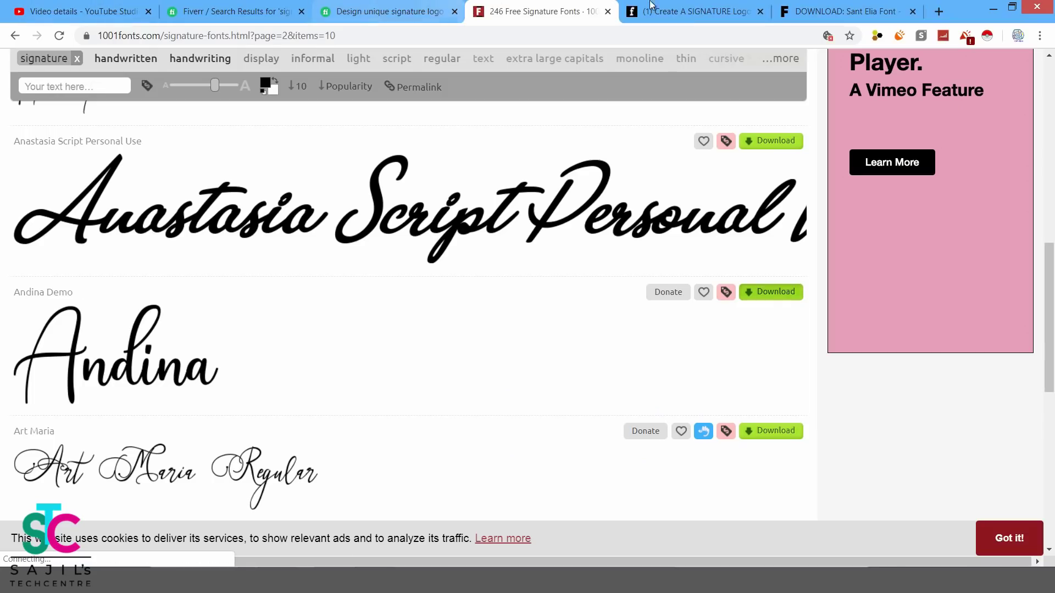
left_click(671, 12)
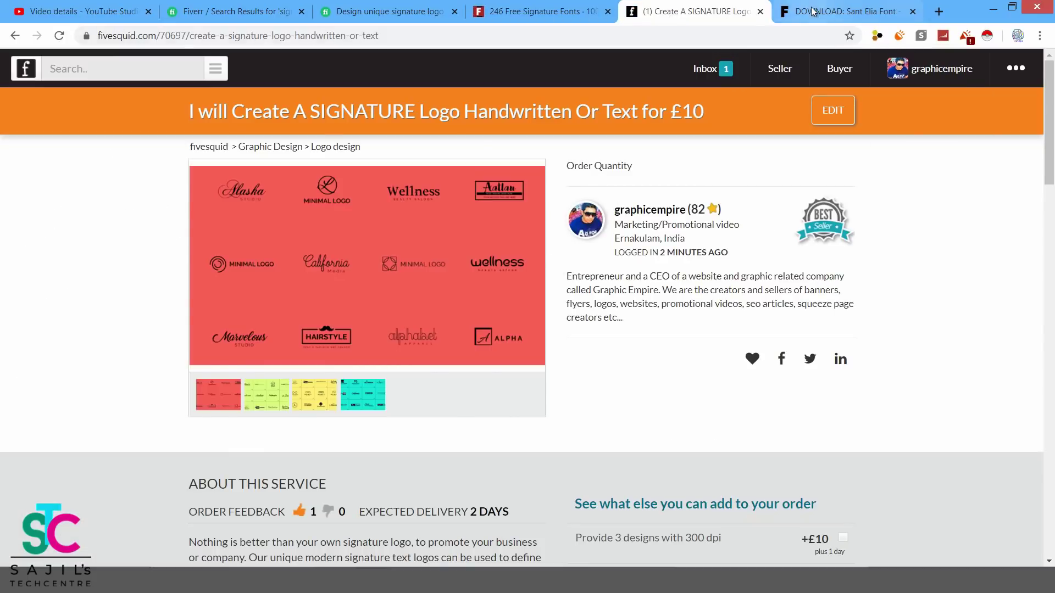
left_click(846, 11)
left_click(391, 9)
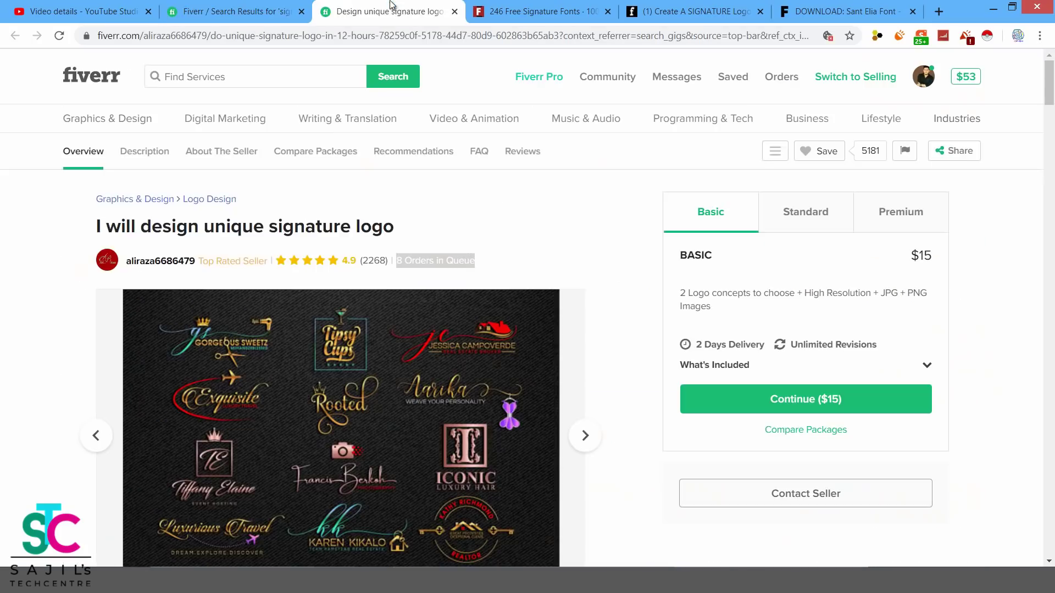
left_click(281, 8)
key("ctrl+Tab")
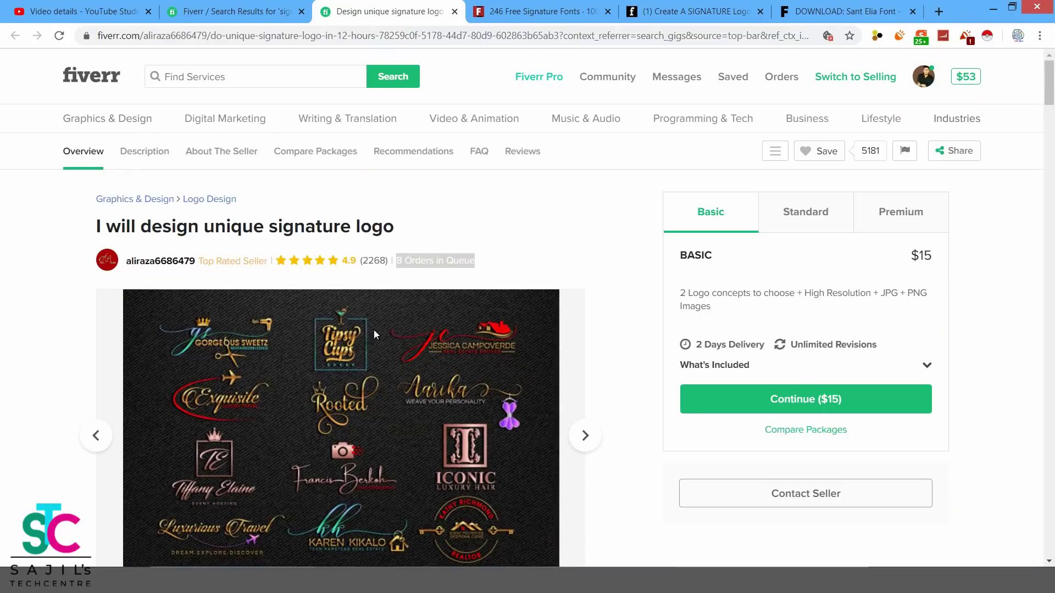
scroll(316, 437, "down", 2)
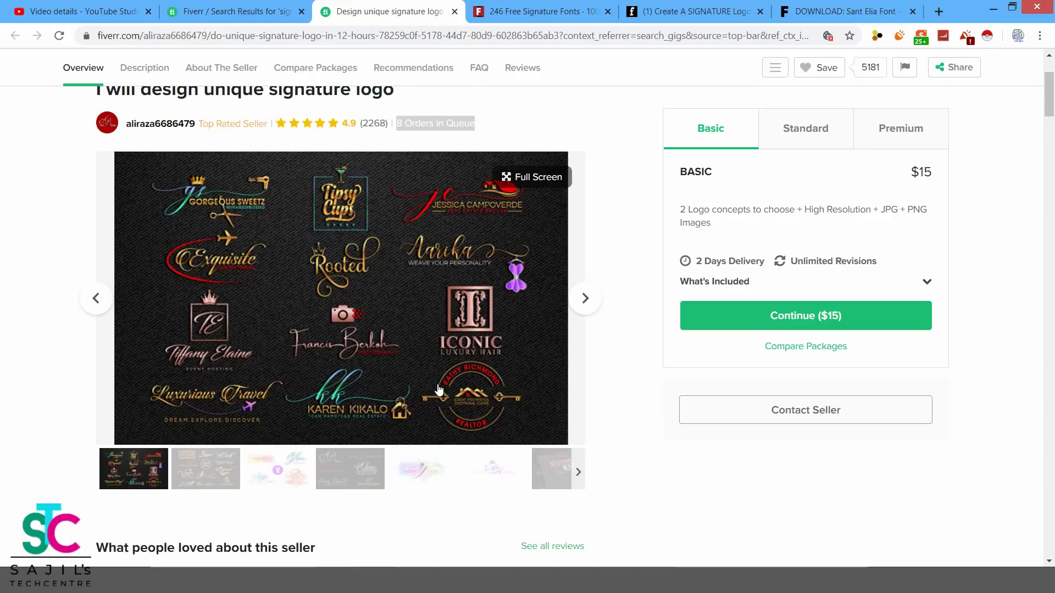
scroll(436, 386, "down", 2)
scroll(418, 385, "up", 2)
Look through the Fiverr search results for signature logo gigs, comparing their designs and starting prices.
left_click(233, 11)
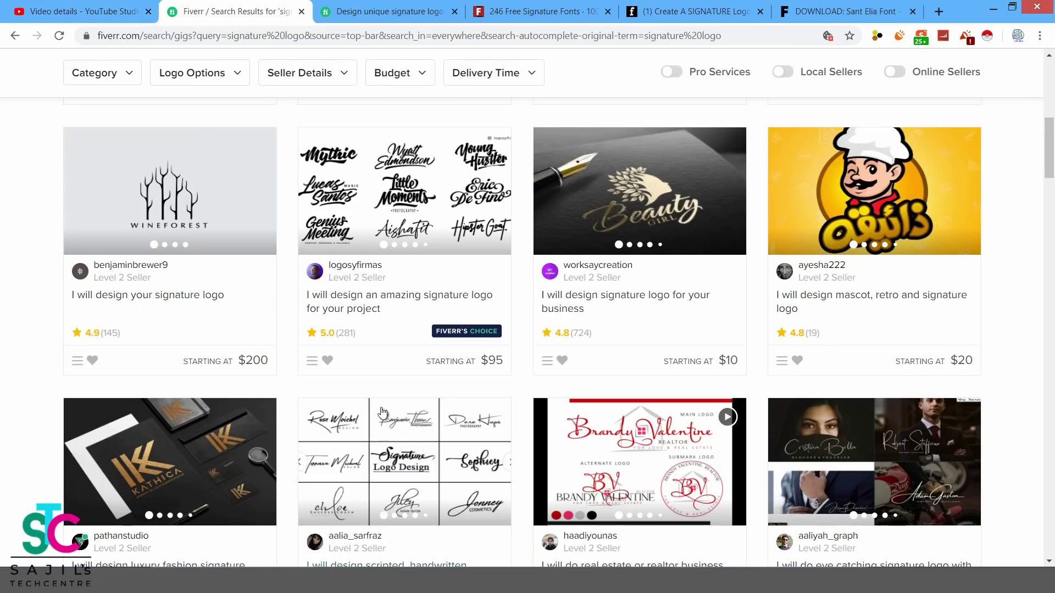
scroll(671, 405, "down", 4)
scroll(558, 176, "down", 3)
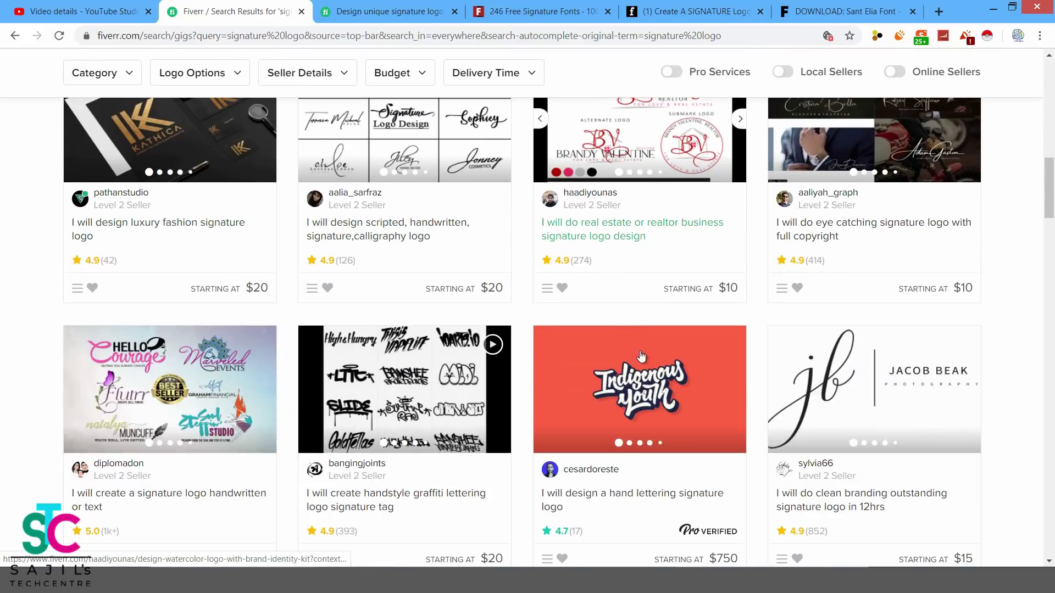
Page through the sample images of the "I will design scripted, handwritten, signature,calligraphy logo" gig in the Fiverr search results.
scroll(470, 299, "up", 3)
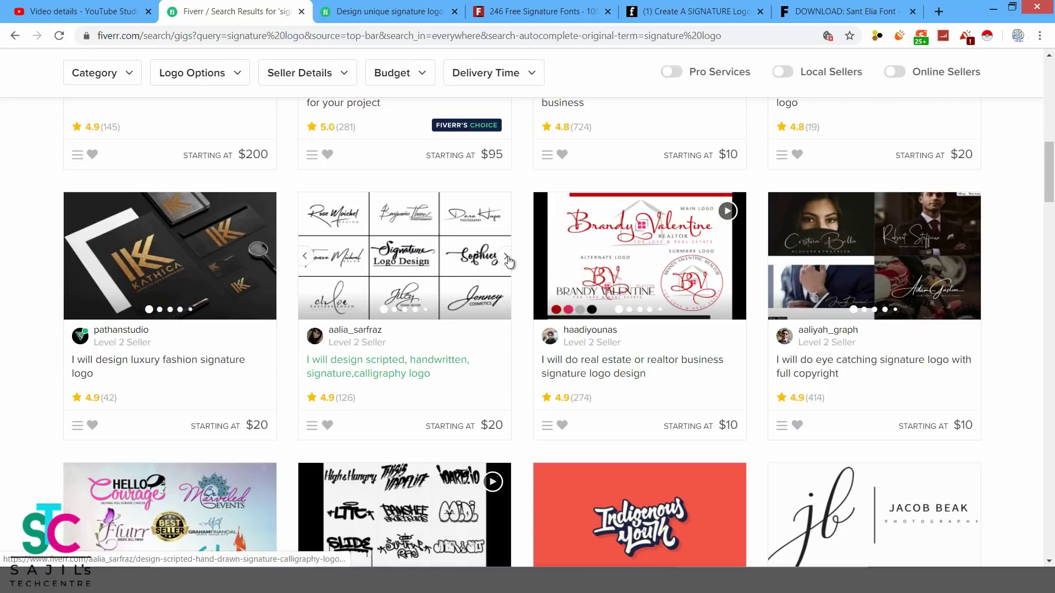
left_click(507, 259)
left_click(507, 260)
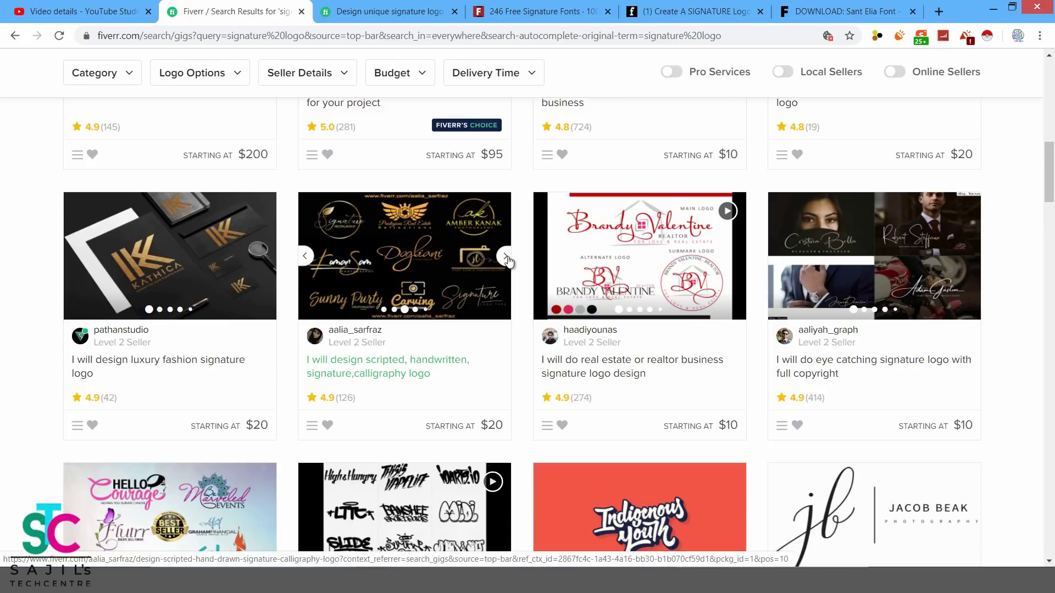
left_click(507, 260)
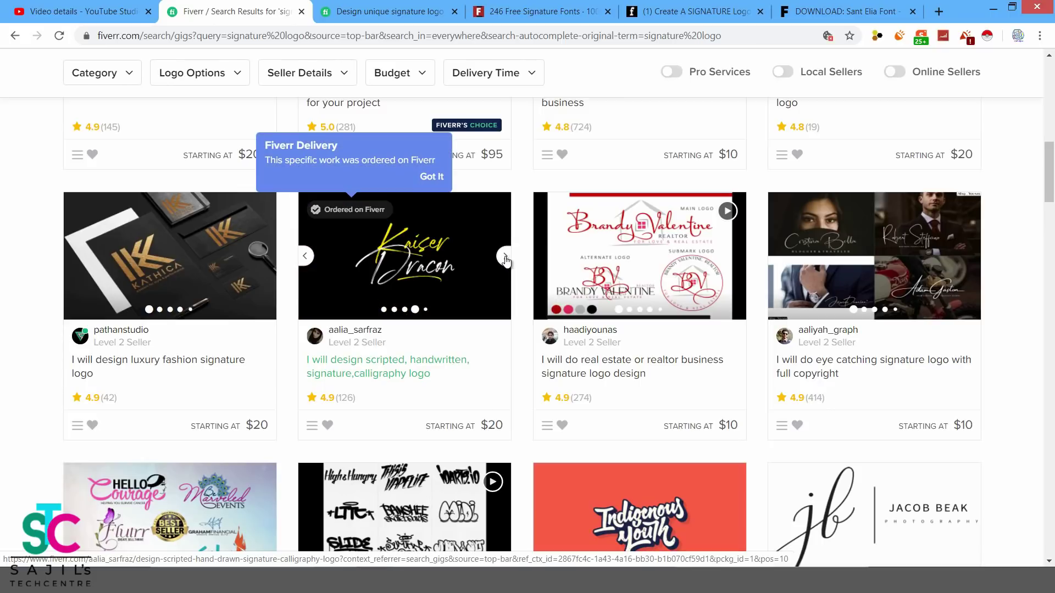
left_click(505, 258)
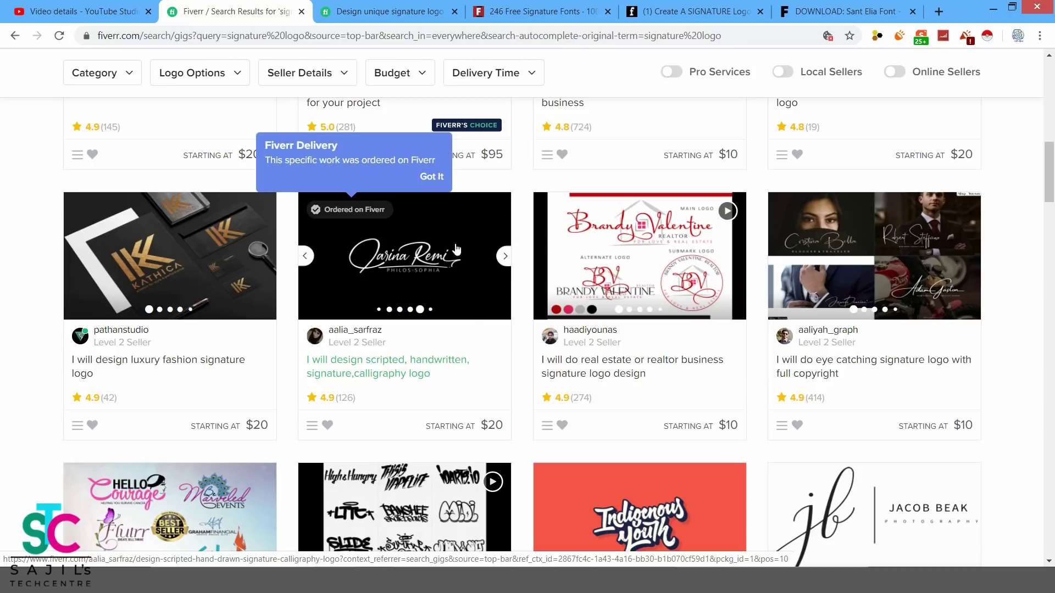
Find the "I will design a hand lettering signature logo" gig and highlight its starting price.
scroll(464, 270, "down", 5)
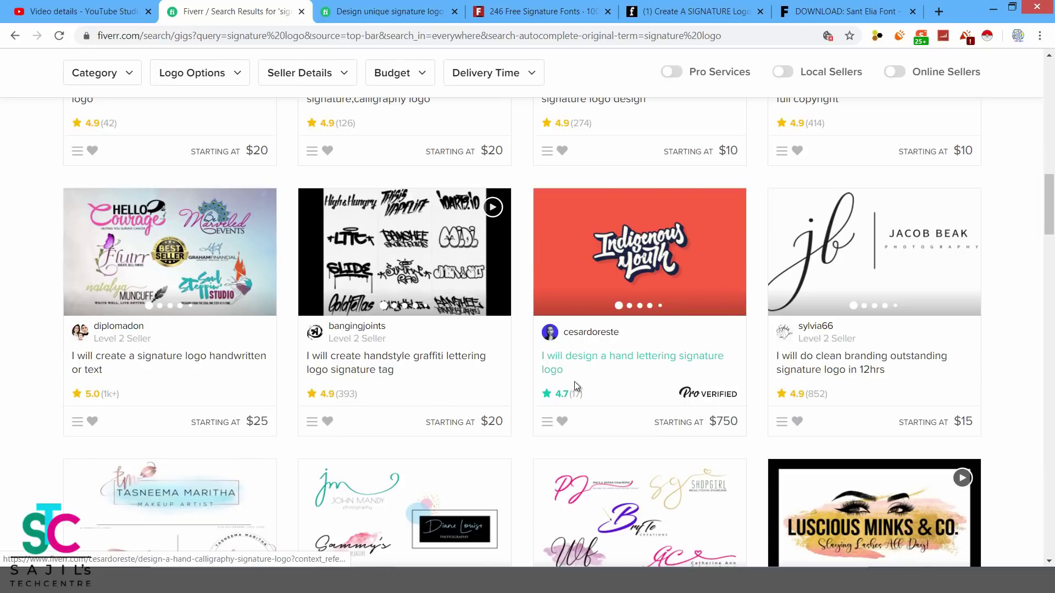
scroll(575, 381, "down", 1)
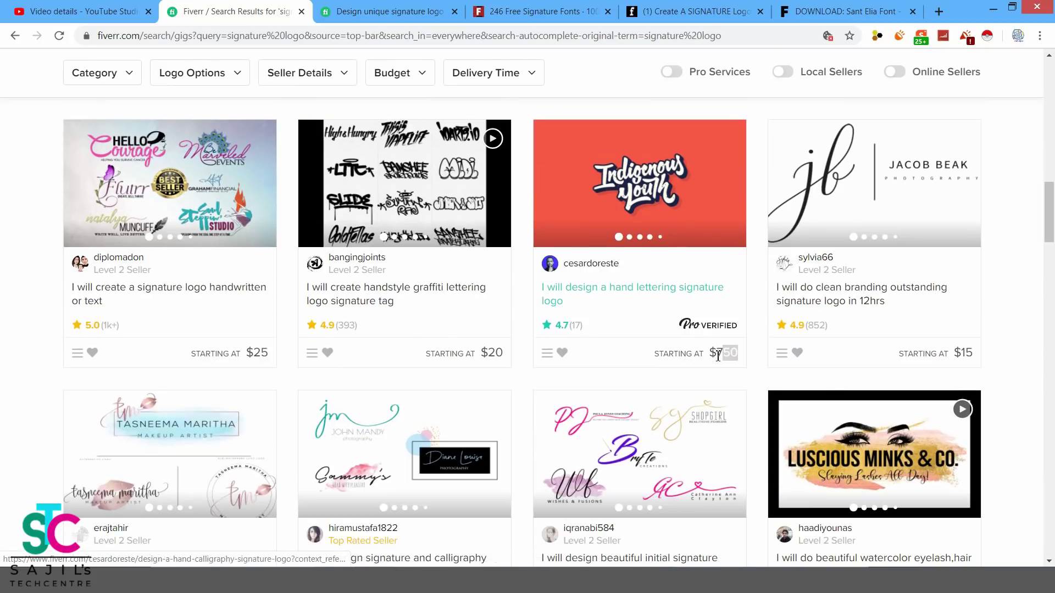
double_click(724, 353)
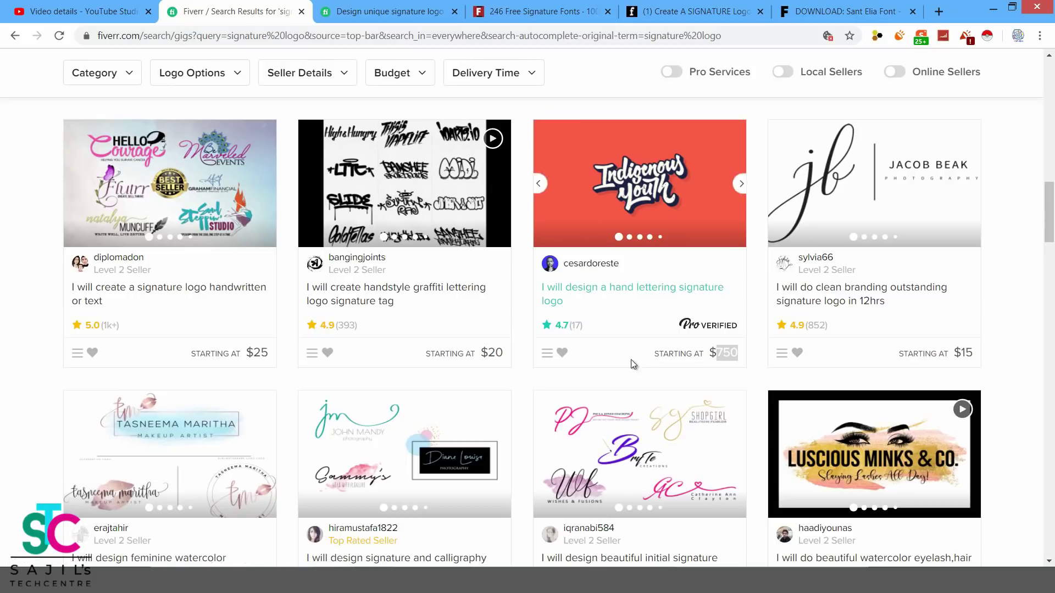
left_click(665, 374)
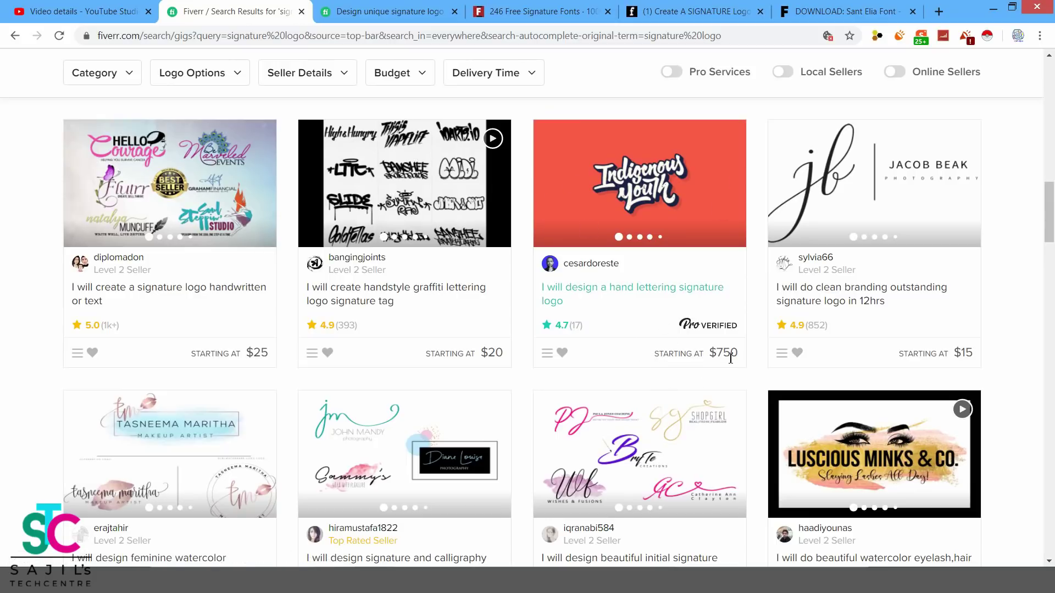
left_click_drag(740, 357, 717, 358)
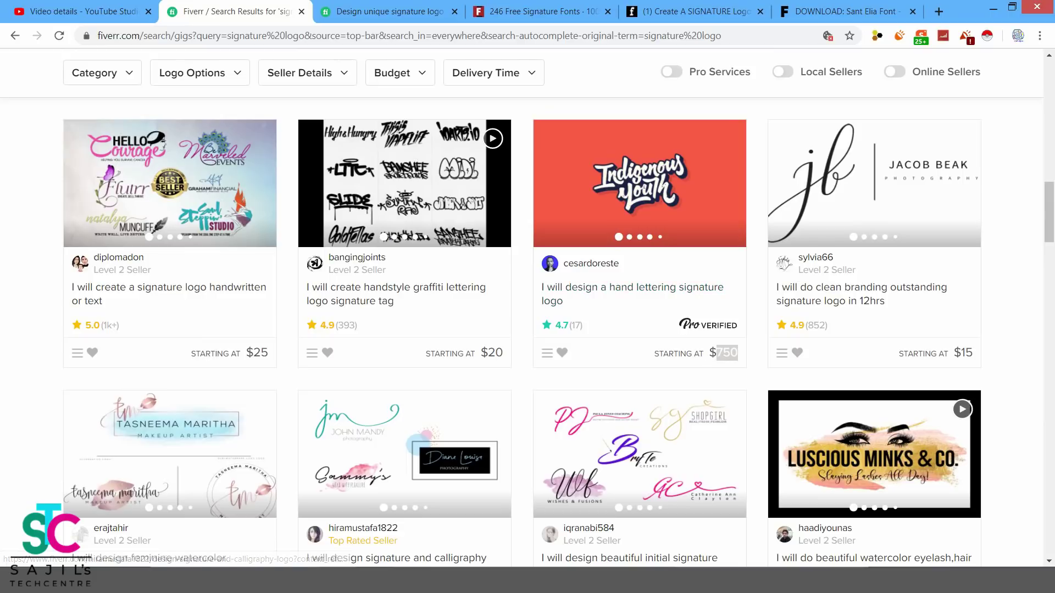
Open the Calculator and multiply the gig's price of 750 by 74.
key("XF86Calculator")
left_click(532, 345)
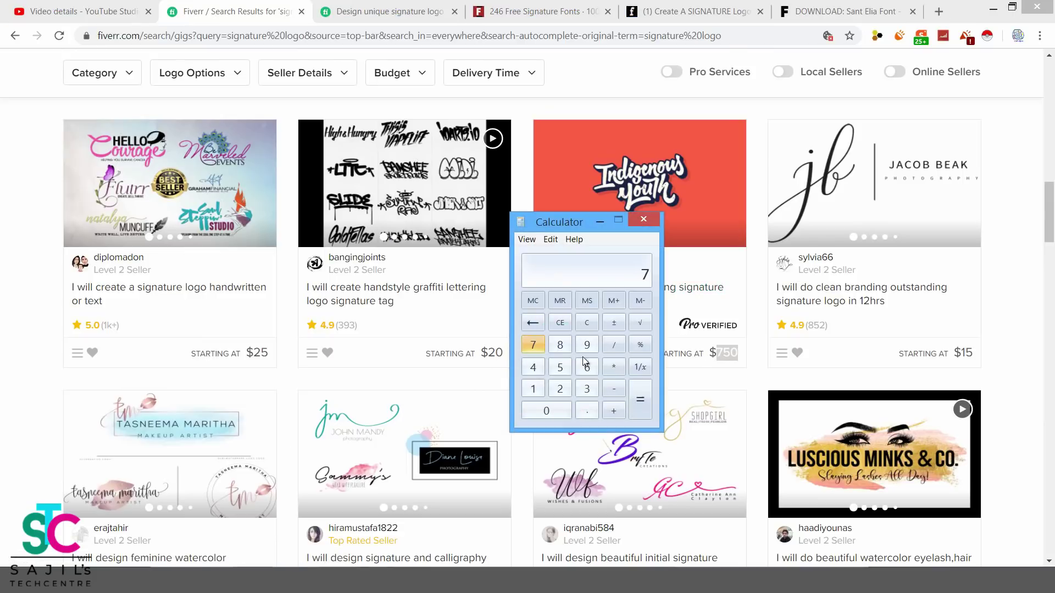
left_click(560, 367)
left_click(546, 411)
left_click(617, 368)
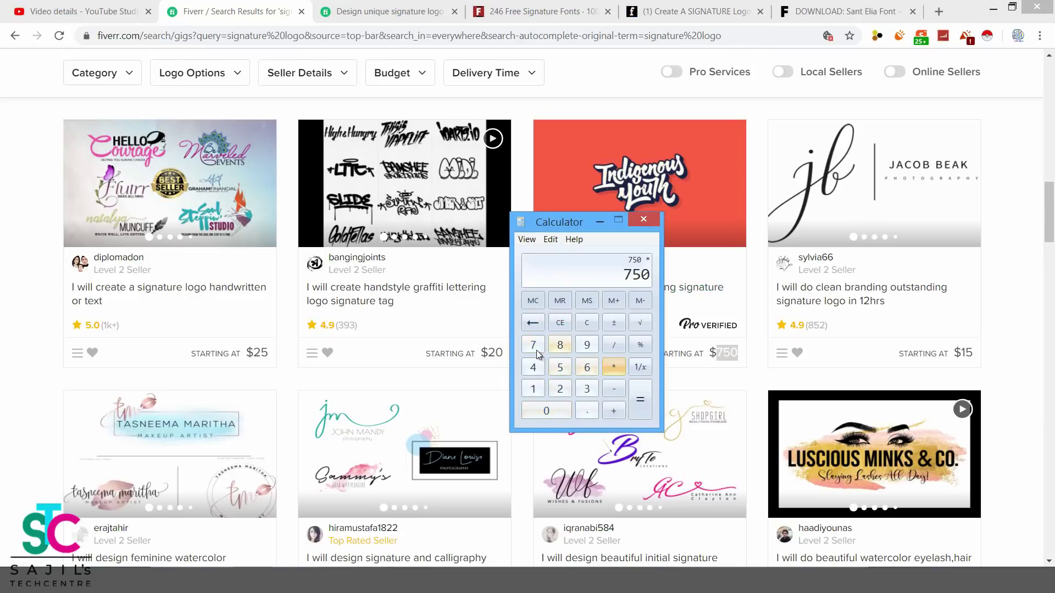
left_click(532, 344)
left_click(533, 367)
left_click(640, 399)
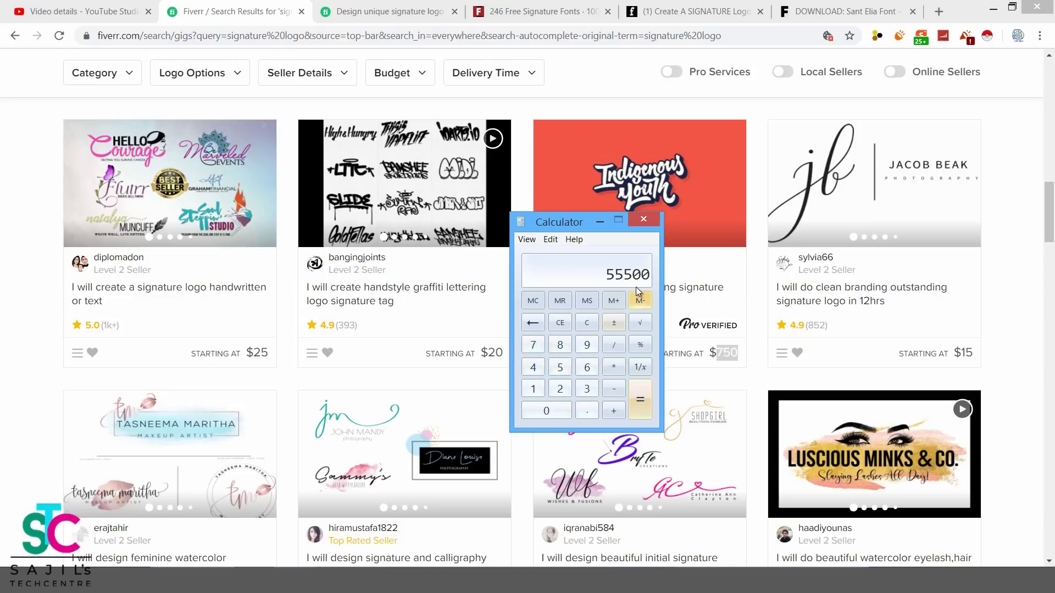
Move the Calculator off the gig's price, compute 20 percent of the converted amount, and close the Calculator.
left_click_drag(576, 227, 465, 204)
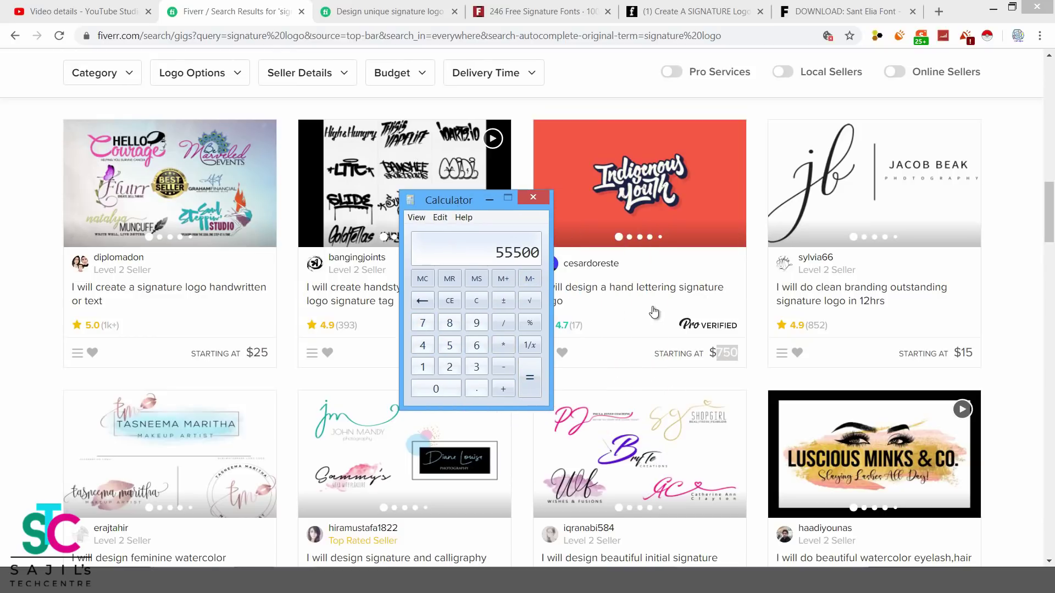
left_click(505, 345)
left_click(449, 367)
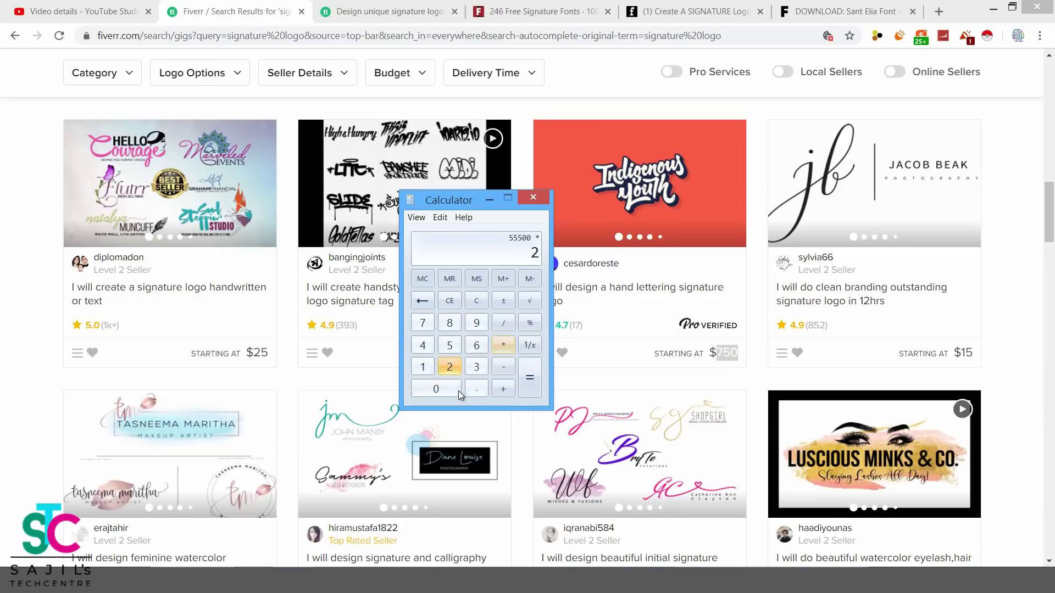
left_click(436, 389)
left_click(527, 324)
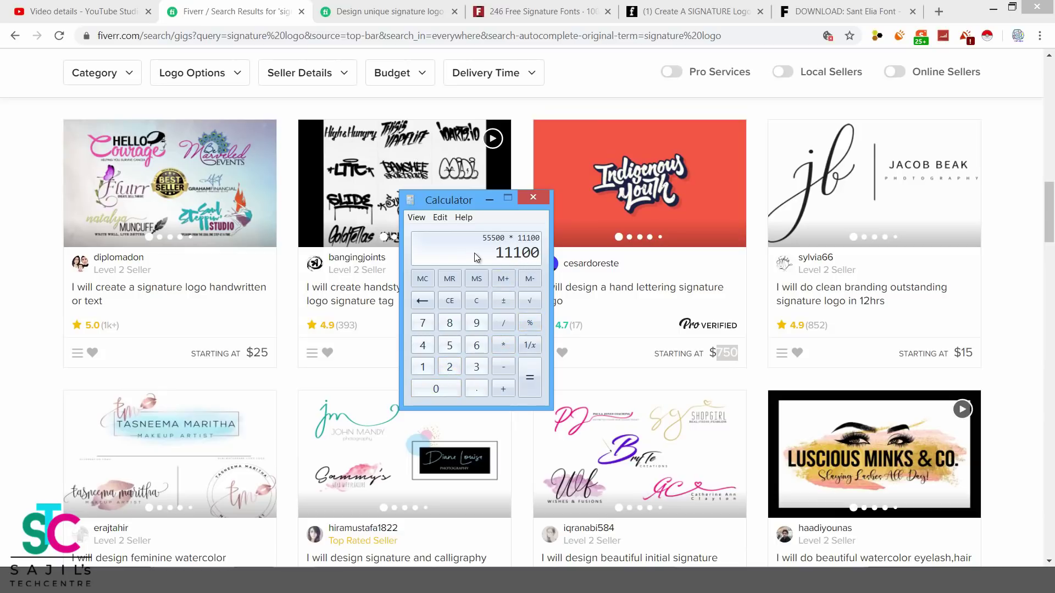
left_click(531, 197)
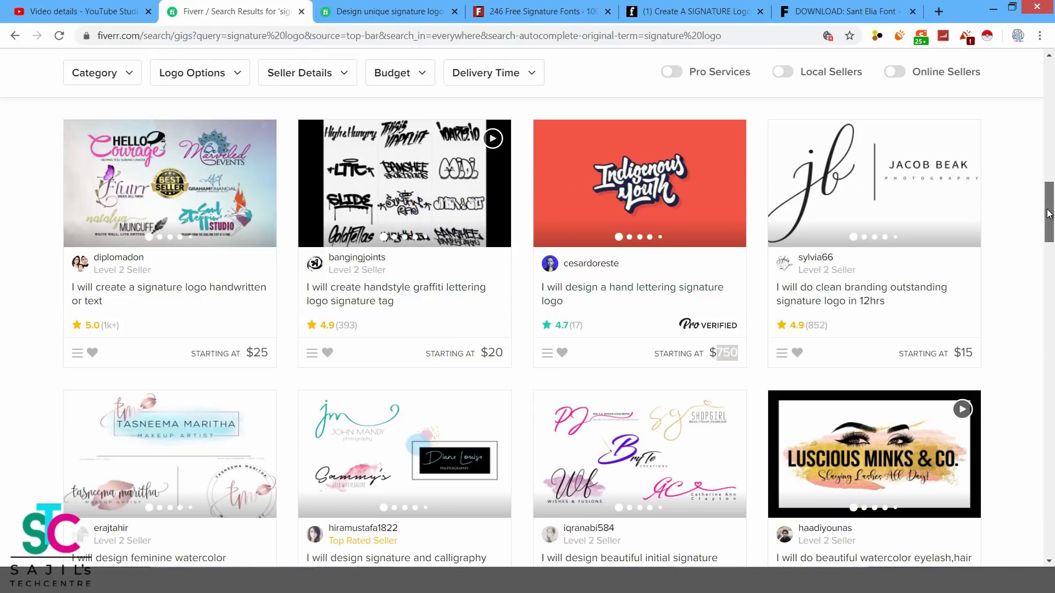
Check the hand lettering gig's Pro Verified badge and compare the designs and starting prices of the surrounding signature logo gigs.
left_click_drag(1049, 214, 1049, 223)
mouse_move(711, 248)
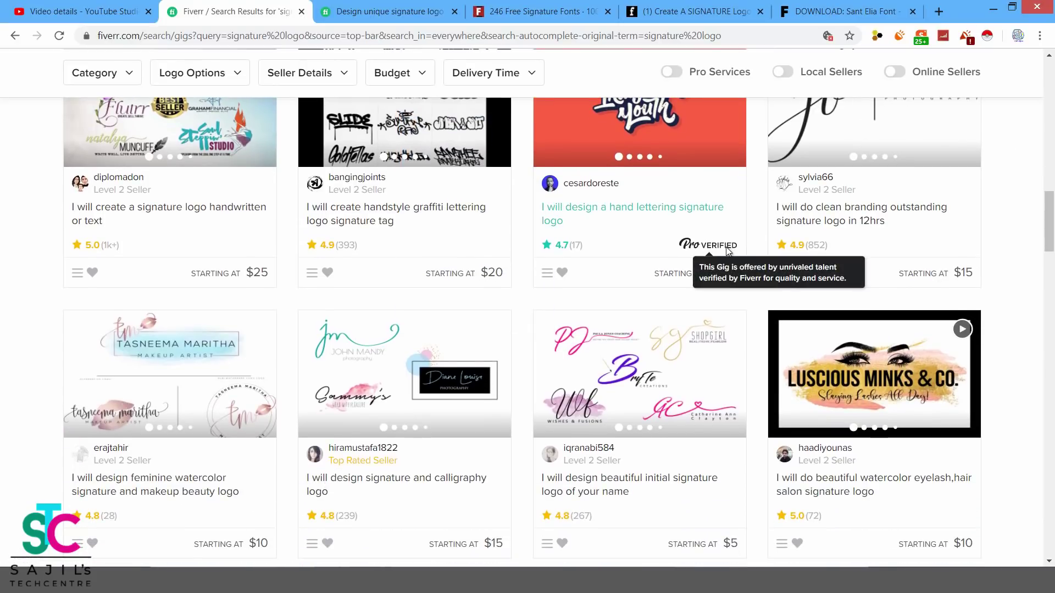
scroll(607, 252, "up", 1)
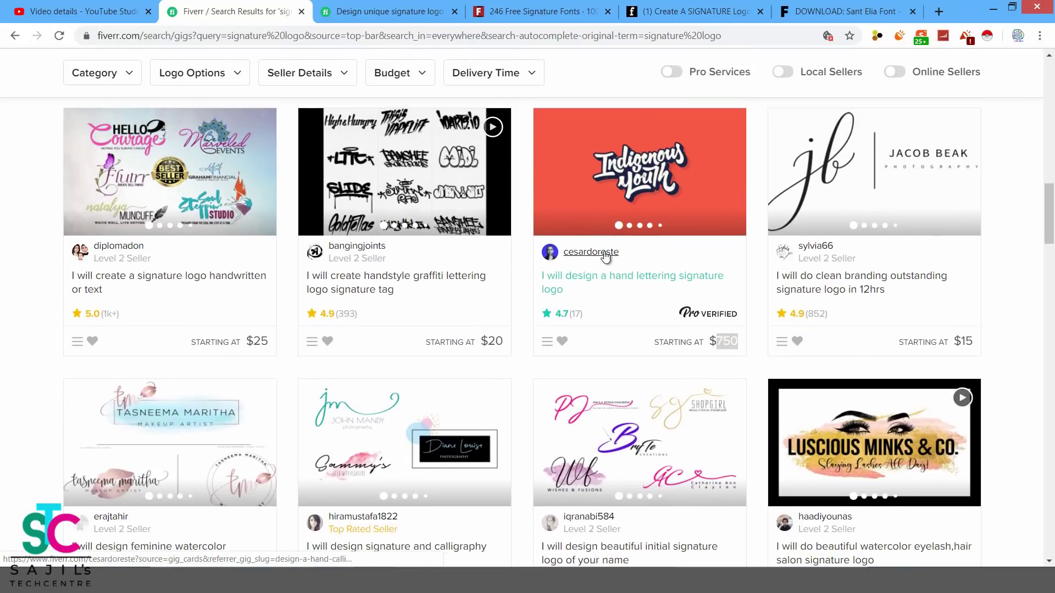
scroll(606, 256, "up", 2)
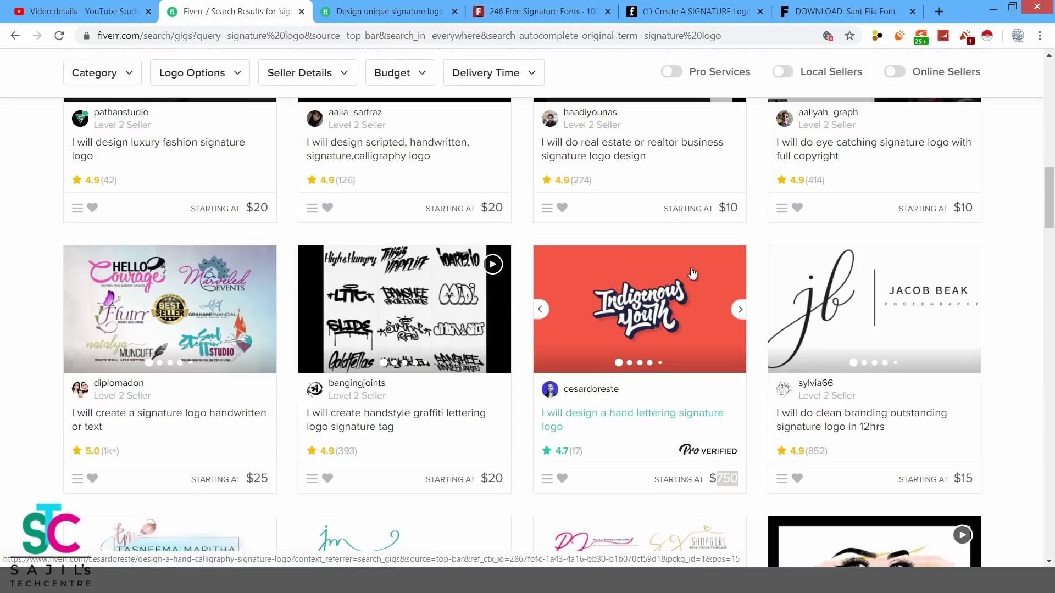
left_click_drag(1050, 222, 1053, 255)
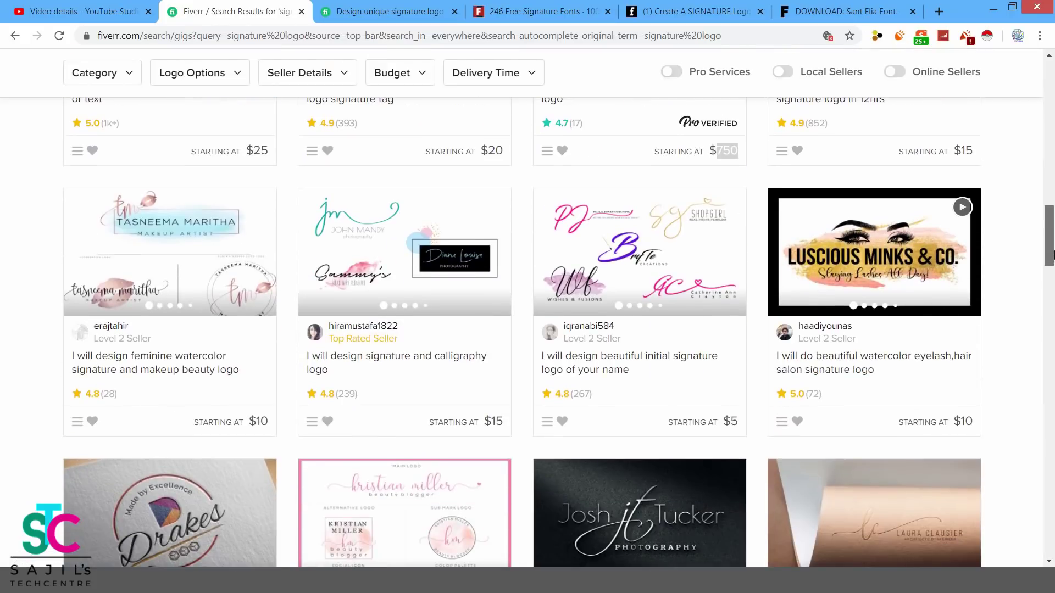
left_click_drag(1053, 249, 1051, 242)
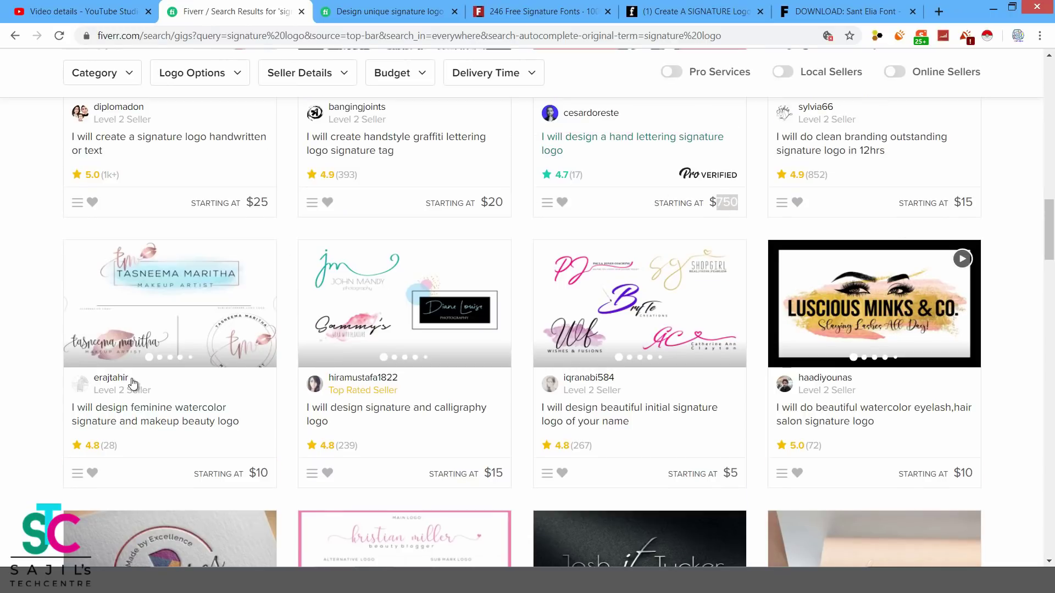
scroll(446, 374, "down", 1)
scroll(447, 374, "down", 3)
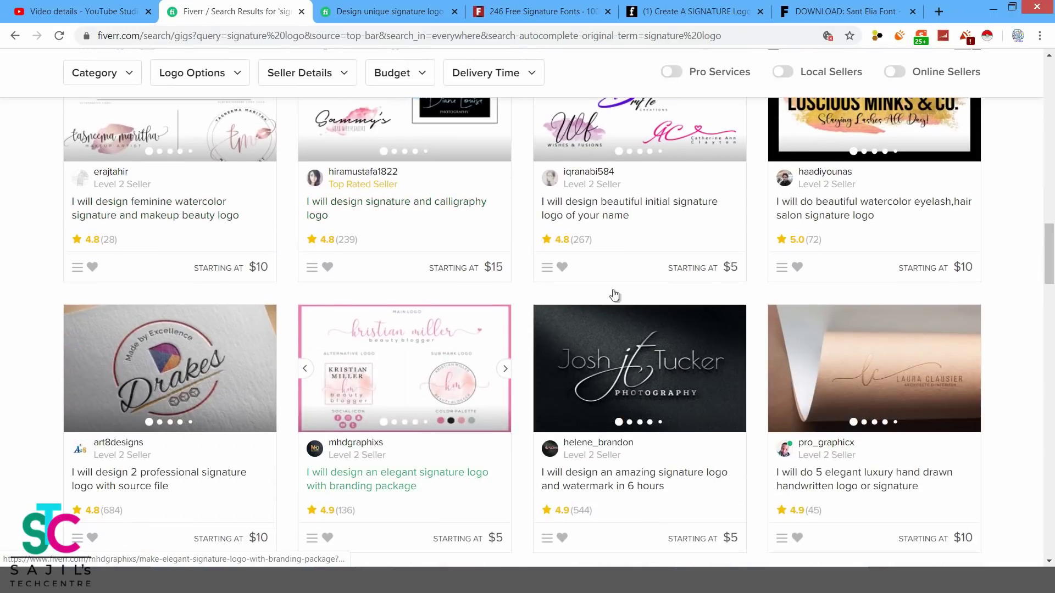
scroll(380, 341, "up", 2)
scroll(375, 341, "down", 10)
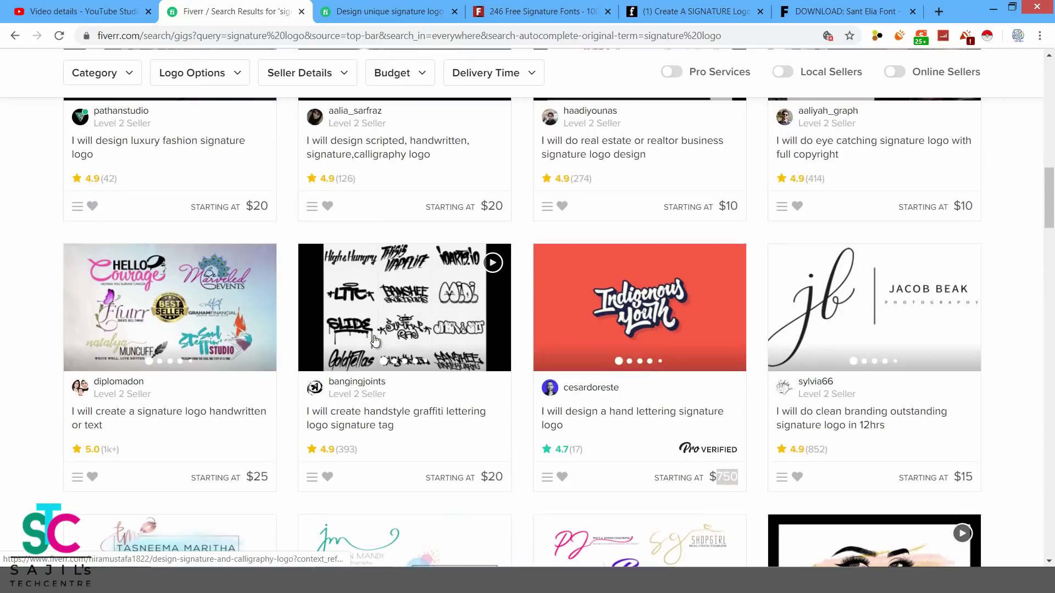
scroll(550, 351, "up", 4)
scroll(653, 365, "up", 6)
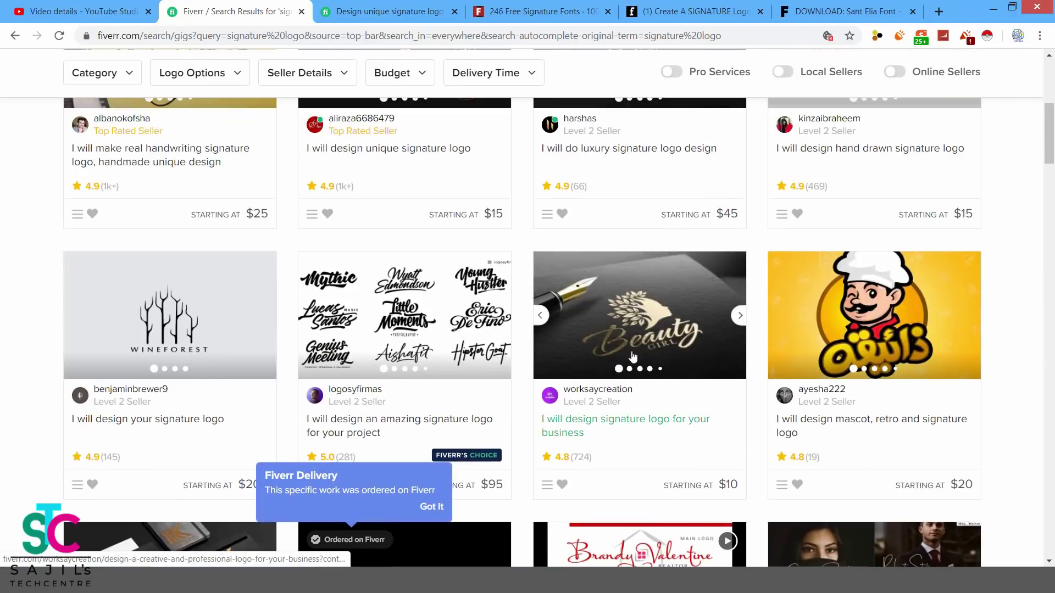
scroll(1001, 243, "up", 1)
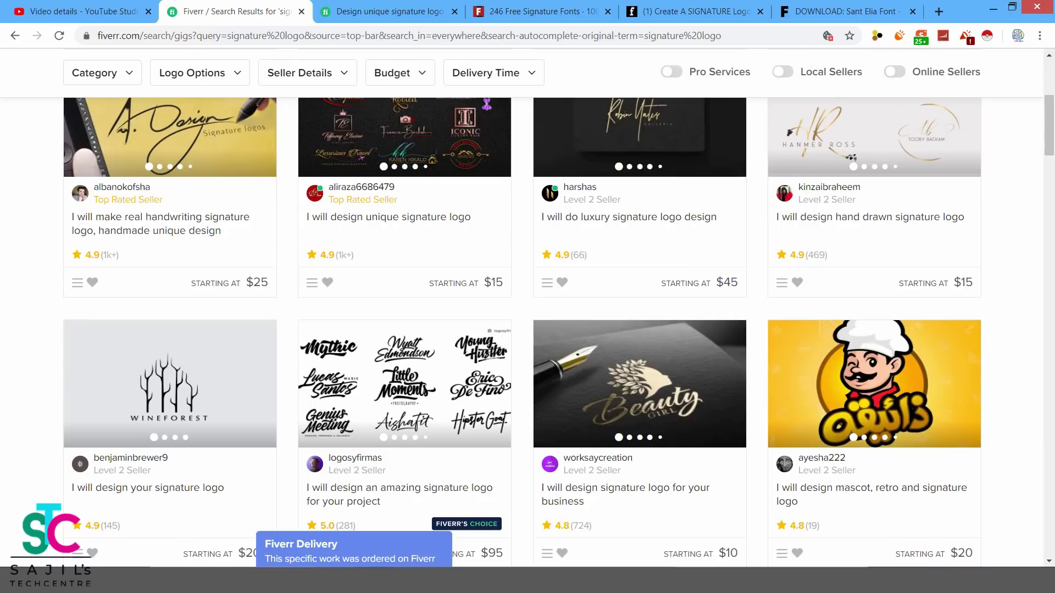
scroll(1049, 127, "up", 4)
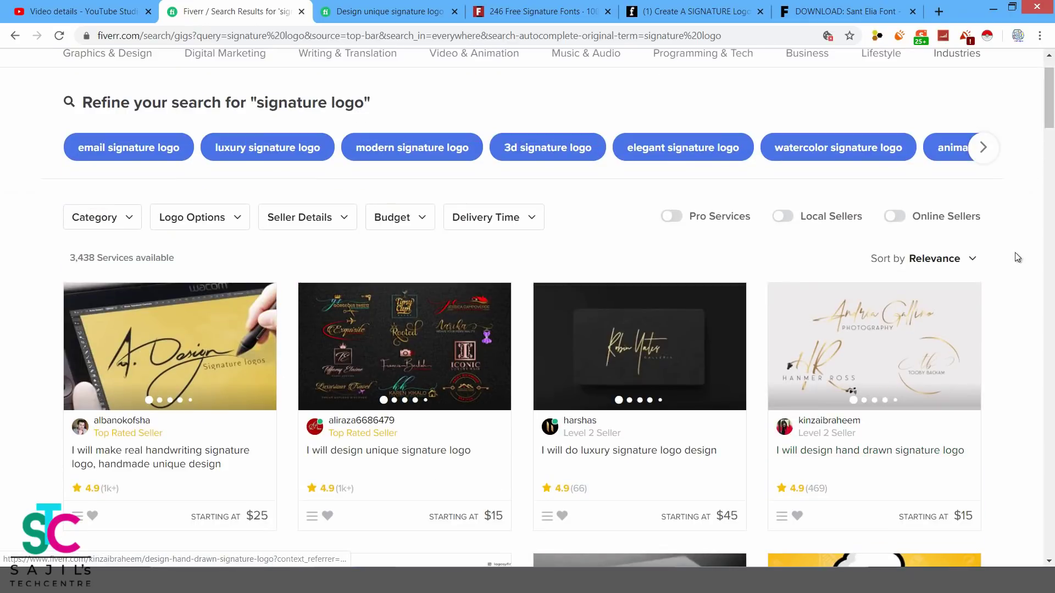
Inspect the sort order and budget filter options without applying any, and review the first rows of signature logo gigs.
left_click(952, 269)
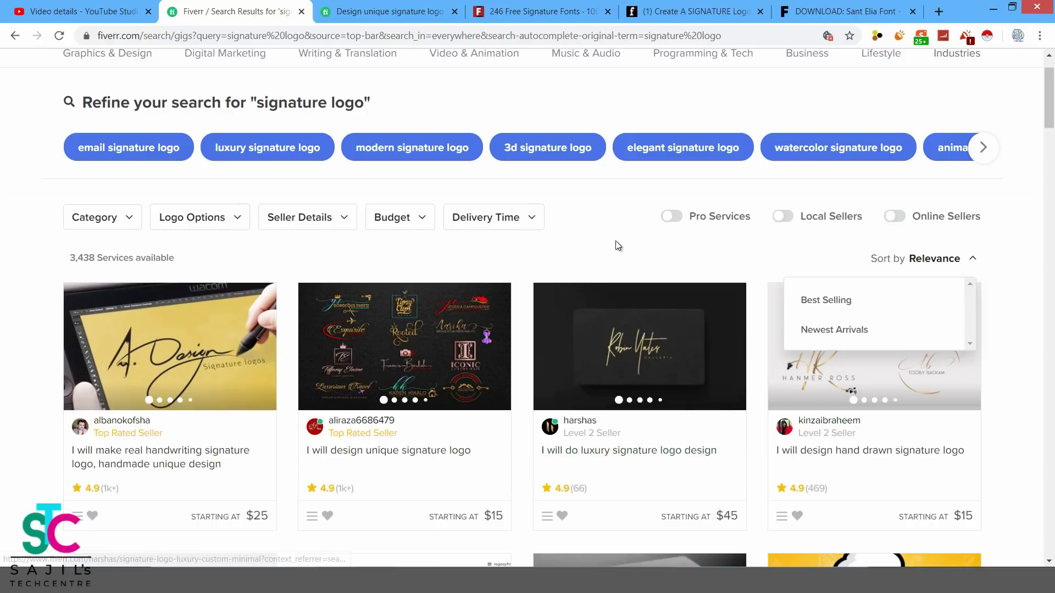
left_click(396, 221)
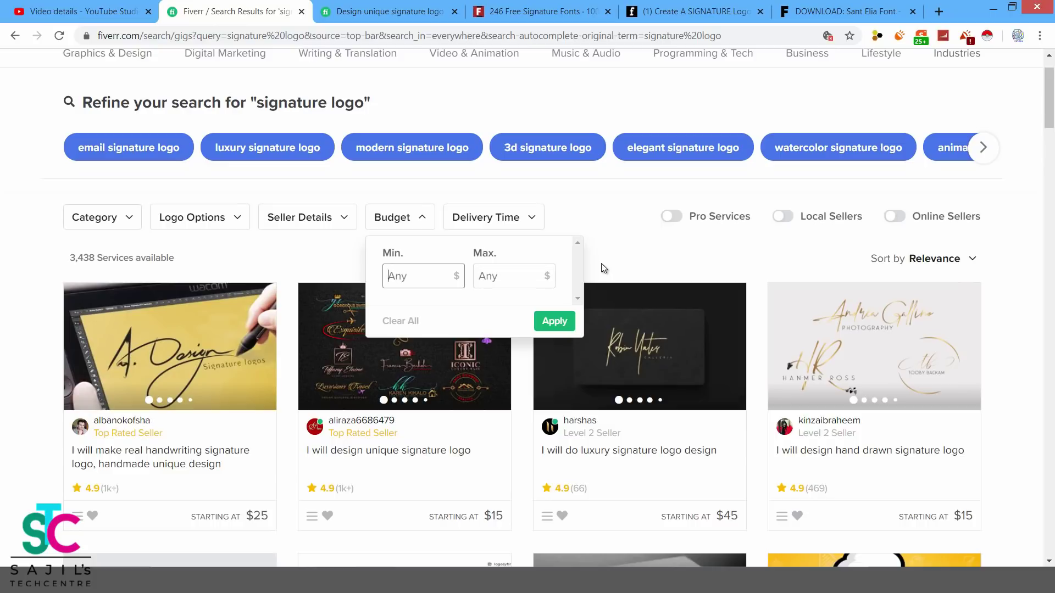
left_click(606, 291)
scroll(471, 436, "down", 3)
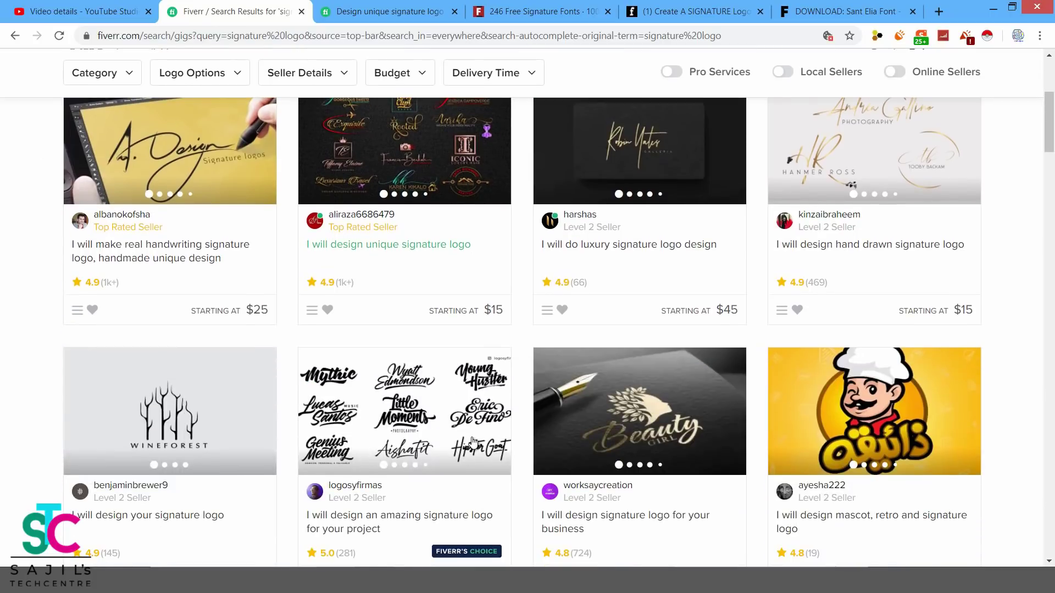
scroll(471, 436, "up", 2)
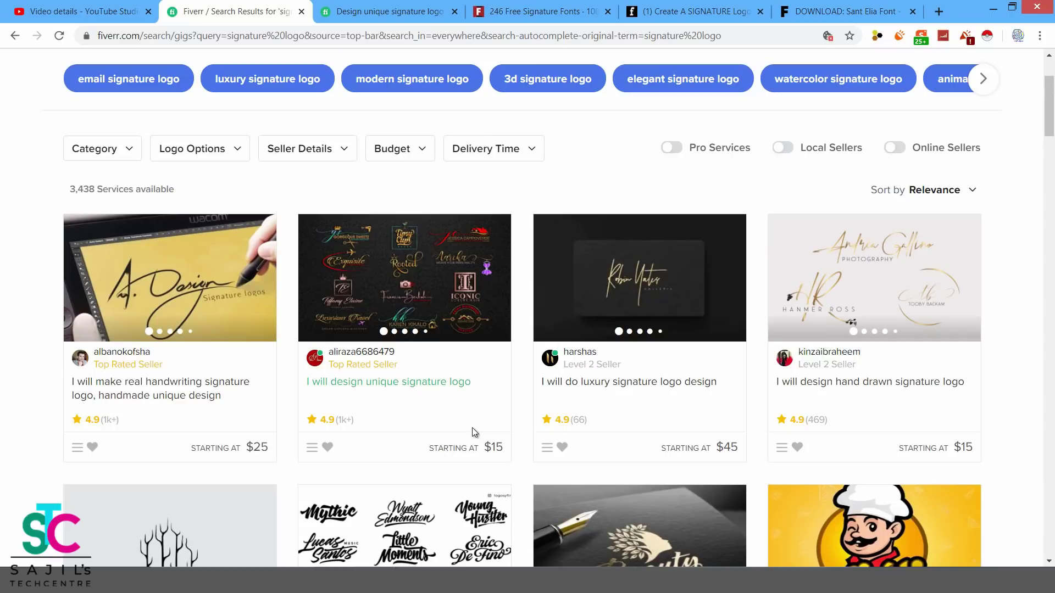
scroll(473, 428, "up", 1)
scroll(472, 428, "down", 1)
scroll(525, 332, "down", 3)
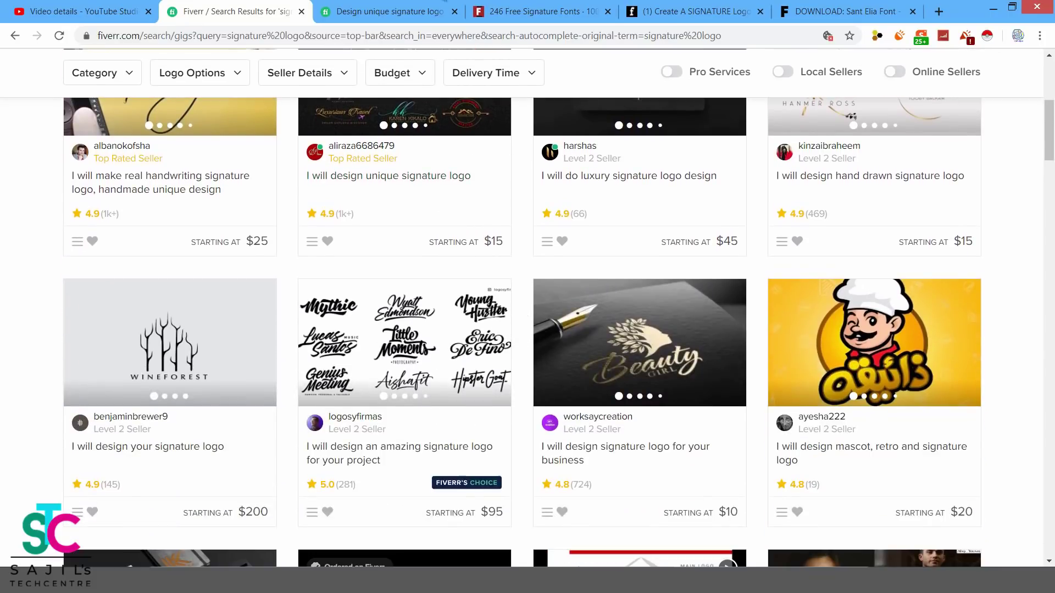
Switch to the fivesquid signature logo listing and preview its green, yellow and turquoise sample logo sheets.
left_click(711, 10)
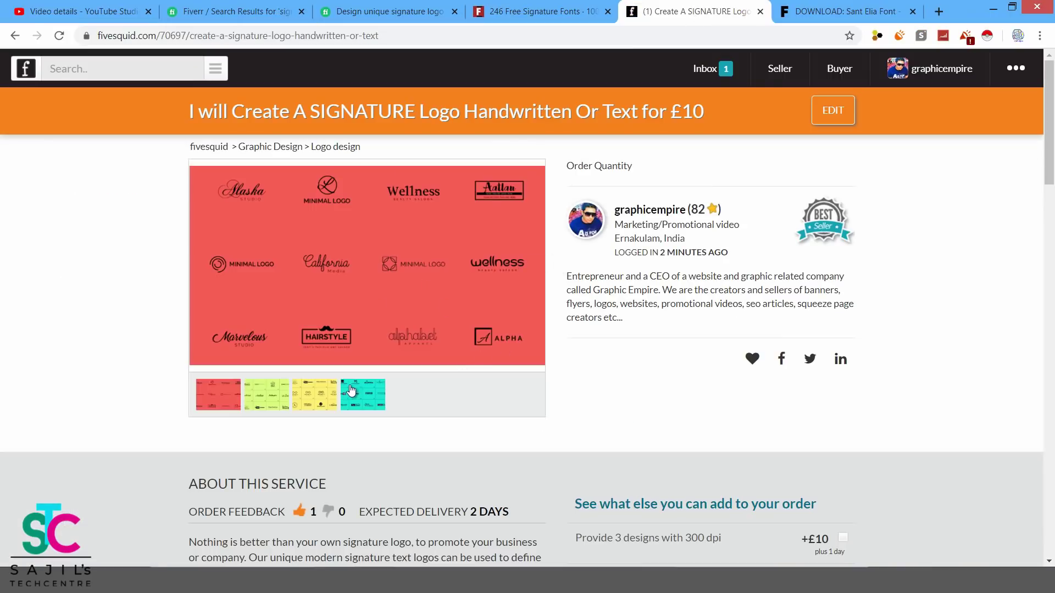
left_click(275, 400)
left_click(332, 398)
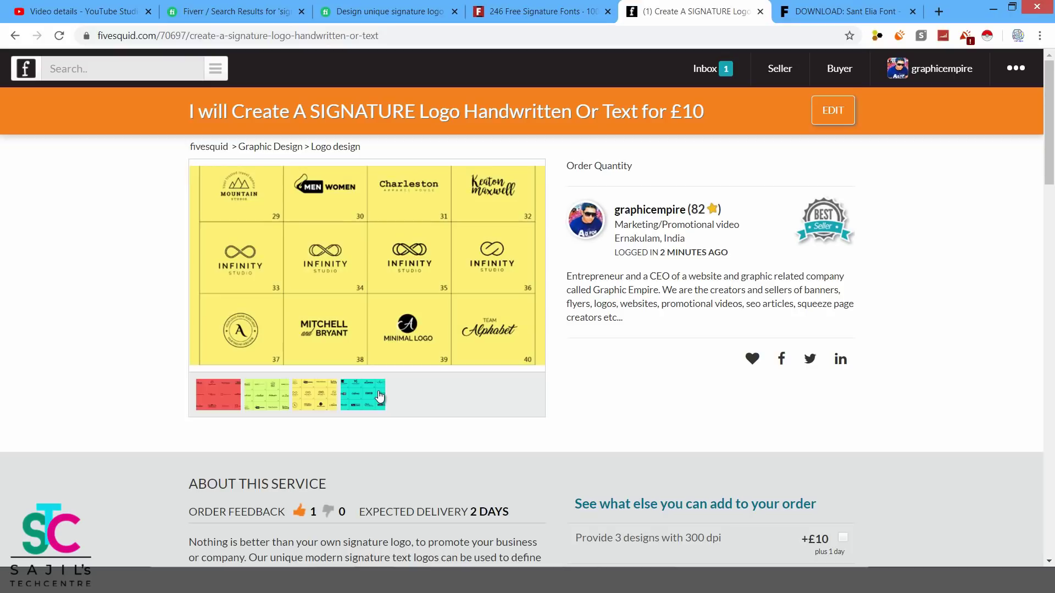
left_click(379, 395)
left_click(324, 400)
left_click(260, 405)
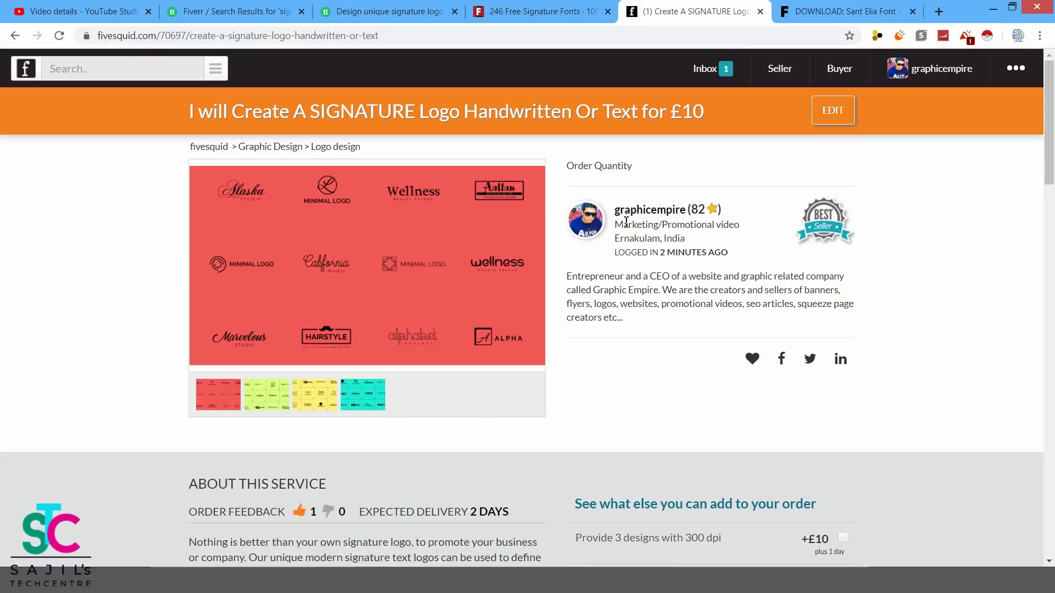
Skim the rest of the fivesquid listing and switch to the Fiverr "I will design unique signature logo" gig.
left_click_drag(1052, 117, 1052, 230)
scroll(477, 256, "up", 10)
left_click(398, 7)
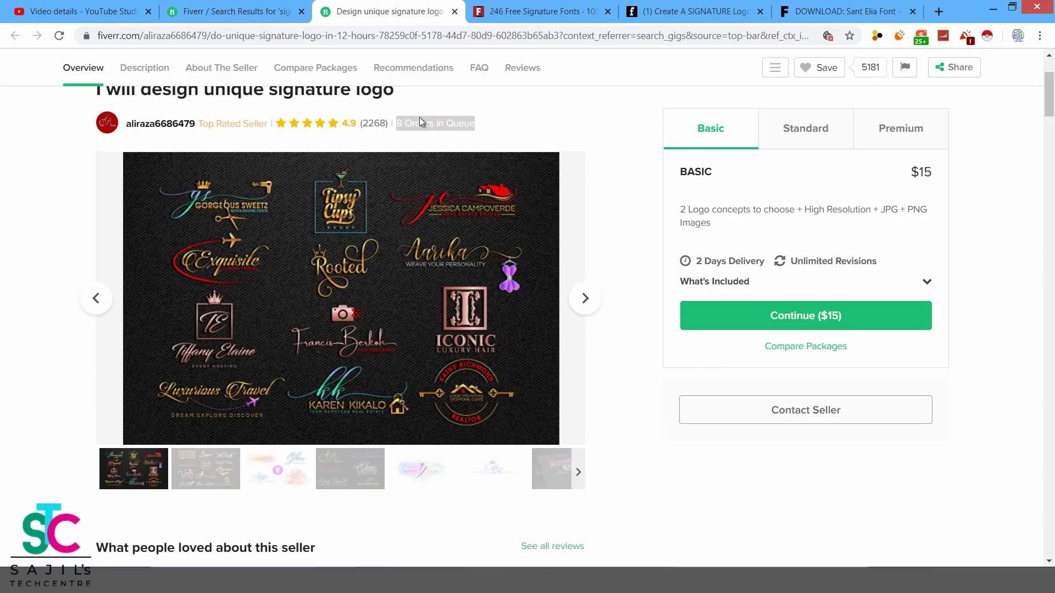
Revisit the Fiverr signature logo search results and browse the script fonts on the 1001 Fonts signature page.
left_click(201, 4)
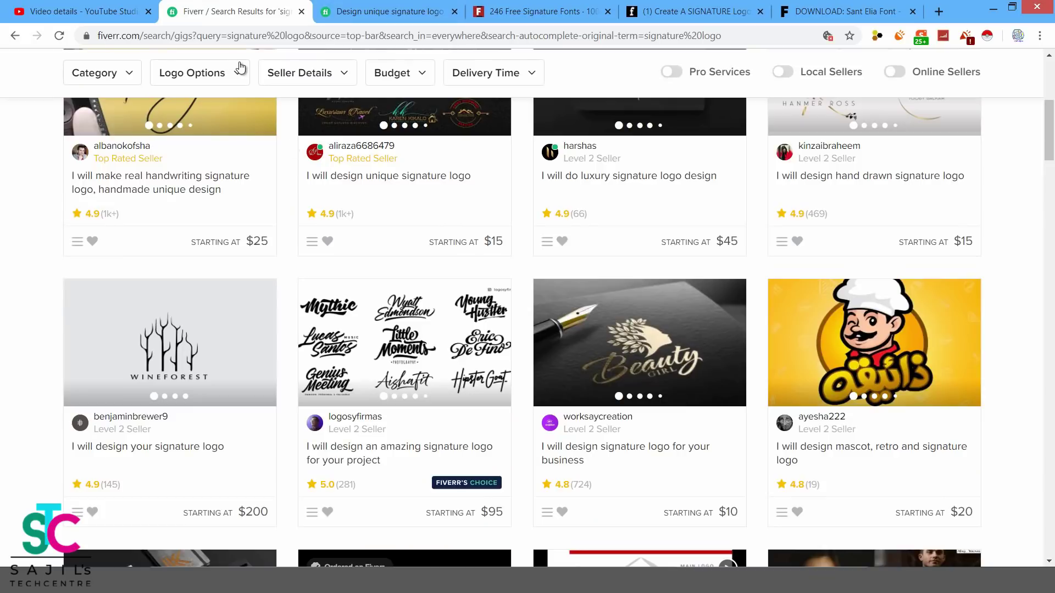
left_click(539, 11)
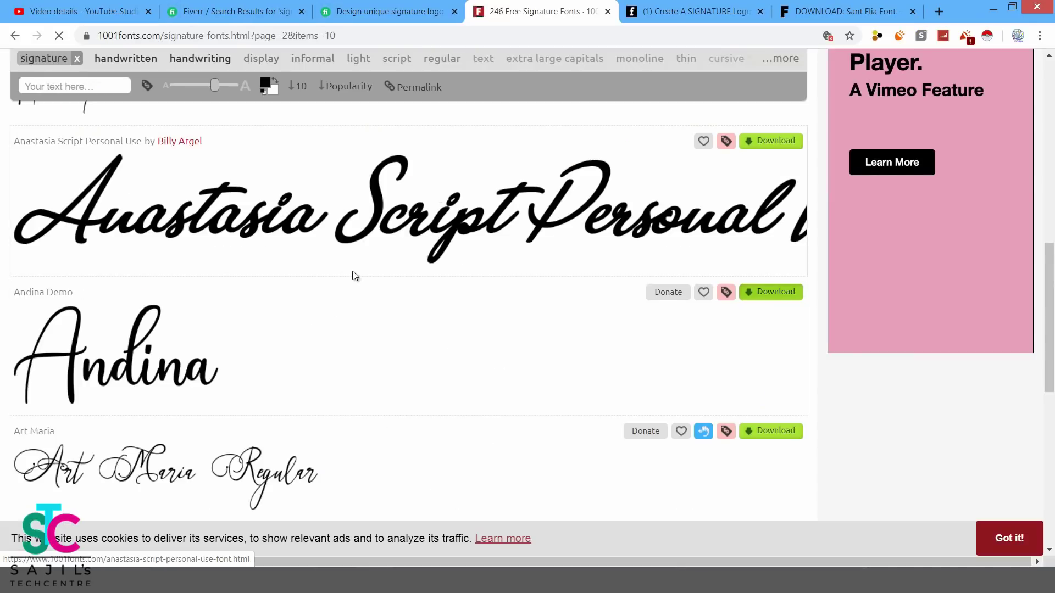
scroll(354, 276, "down", 5)
scroll(353, 272, "down", 2)
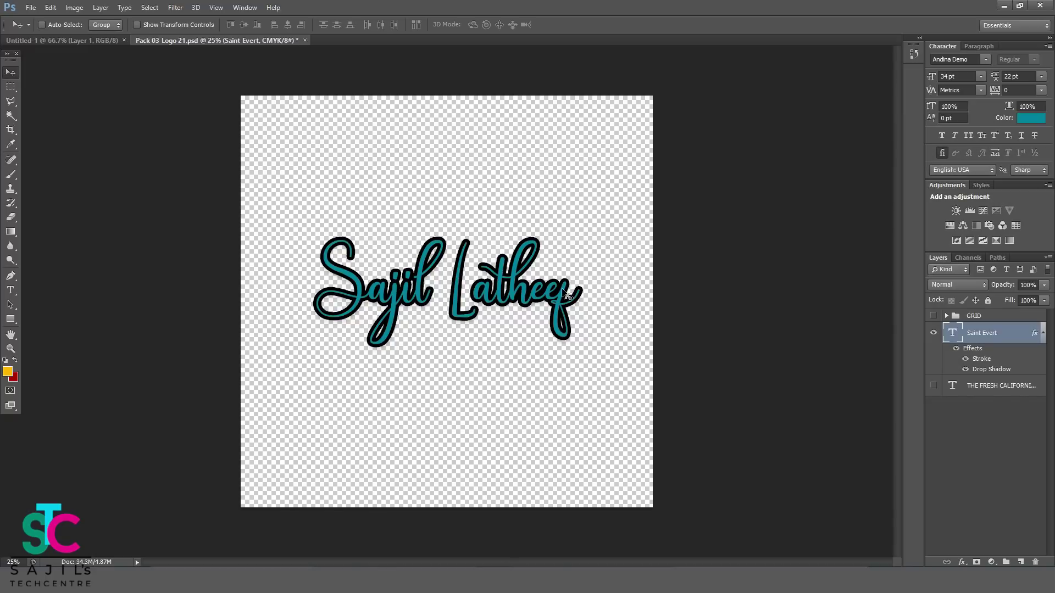
Switch to Photoshop and look over the installed fonts available to the Type tool without changing the font.
left_click(12, 289)
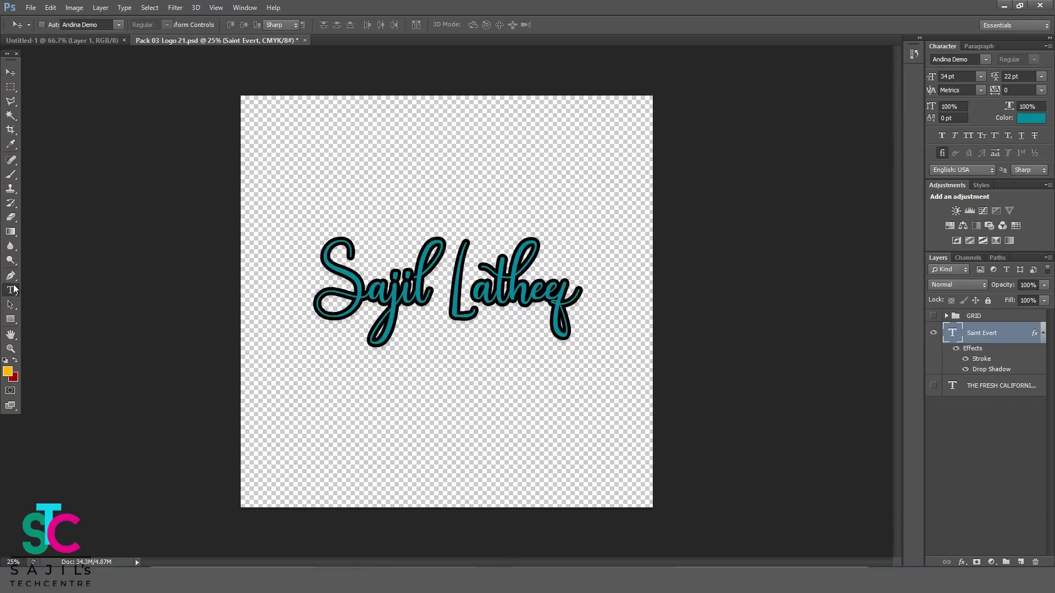
left_click(119, 25)
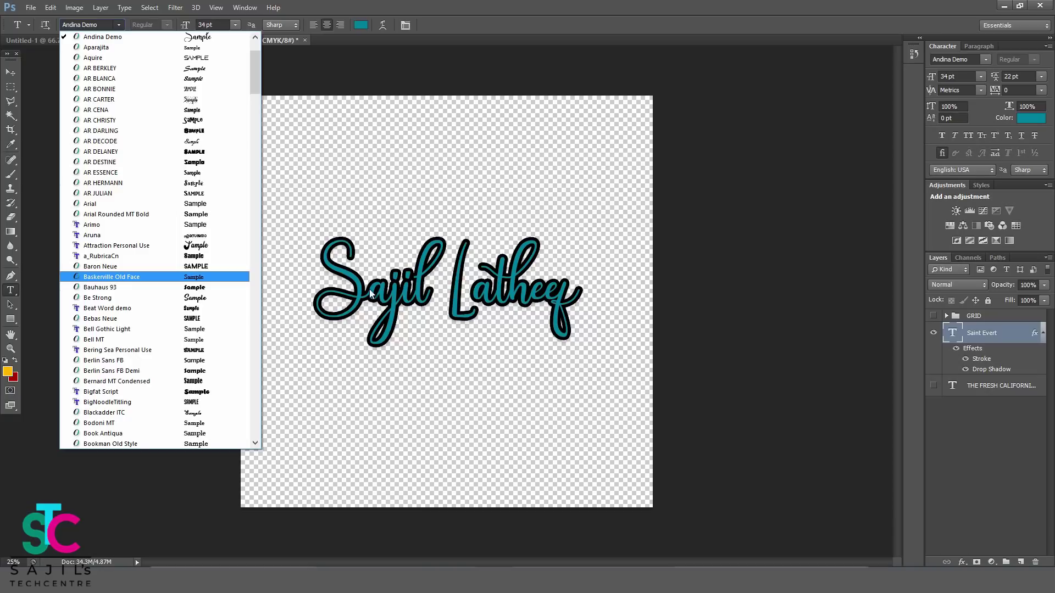
left_click(583, 7)
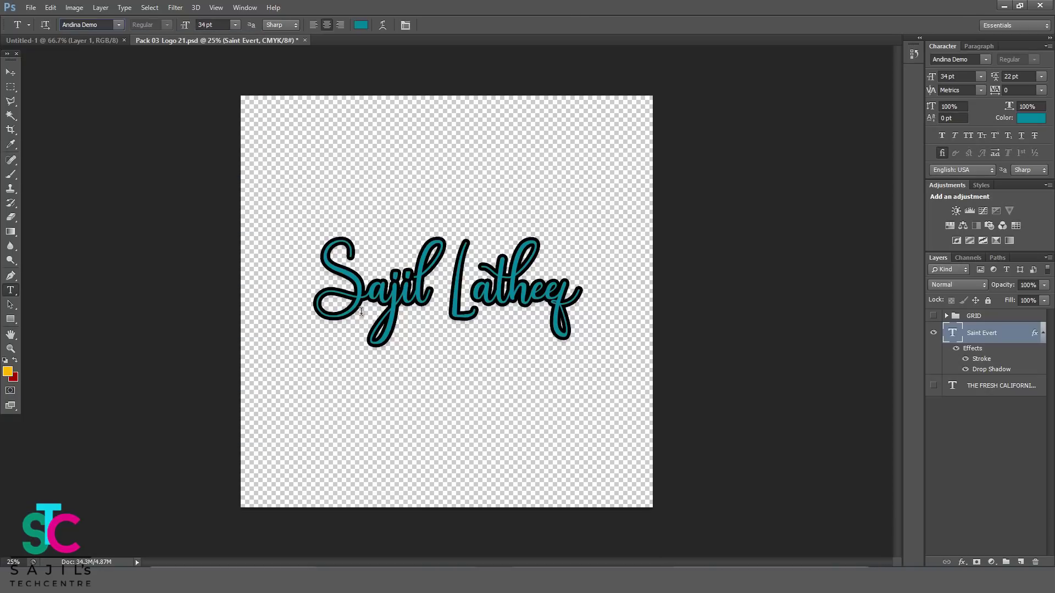
left_click_drag(336, 279, 598, 286)
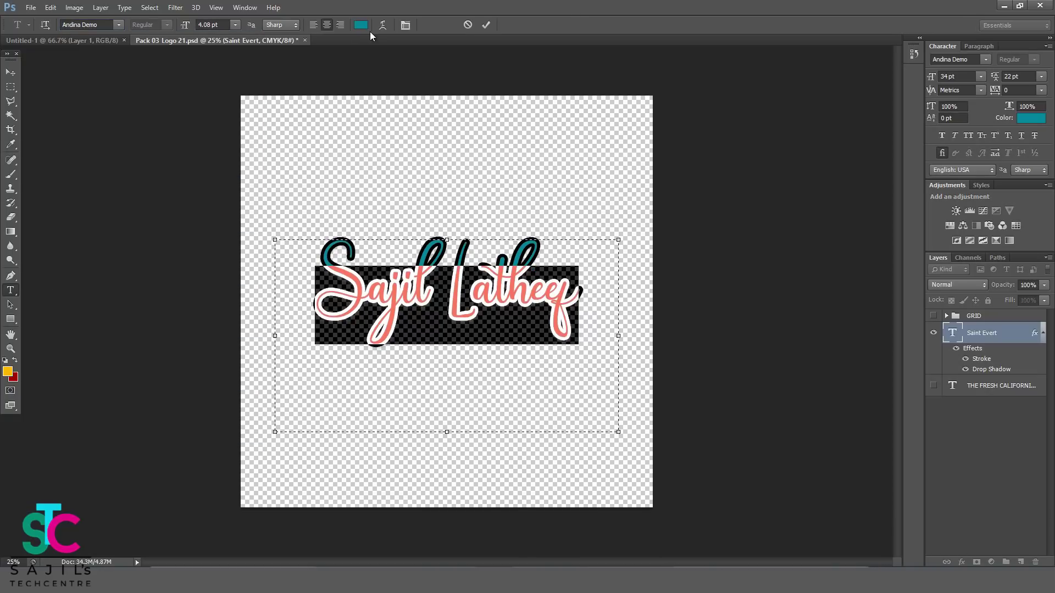
left_click(354, 24)
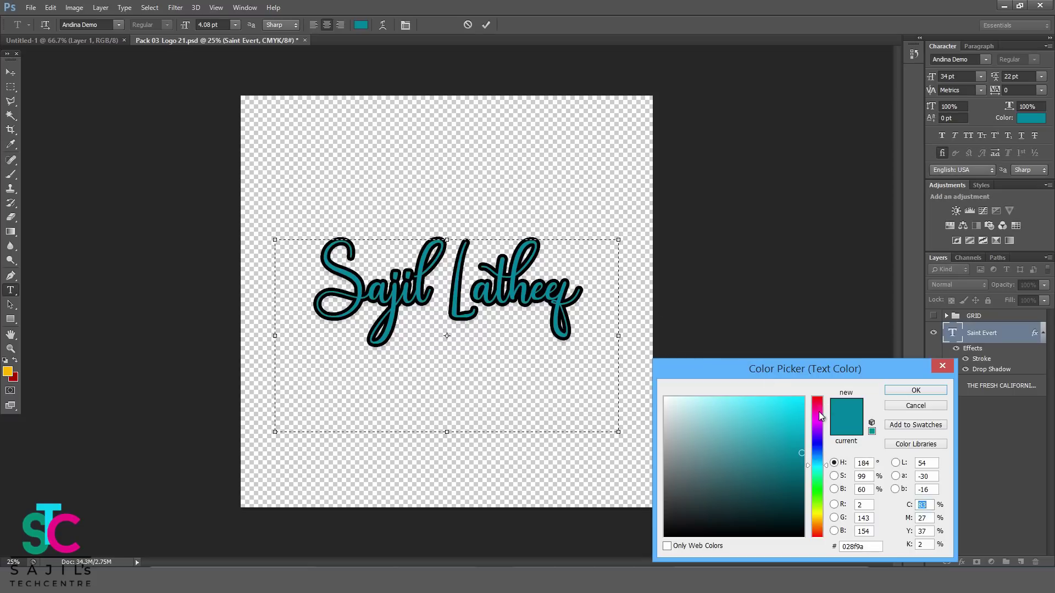
left_click(820, 416)
left_click(817, 405)
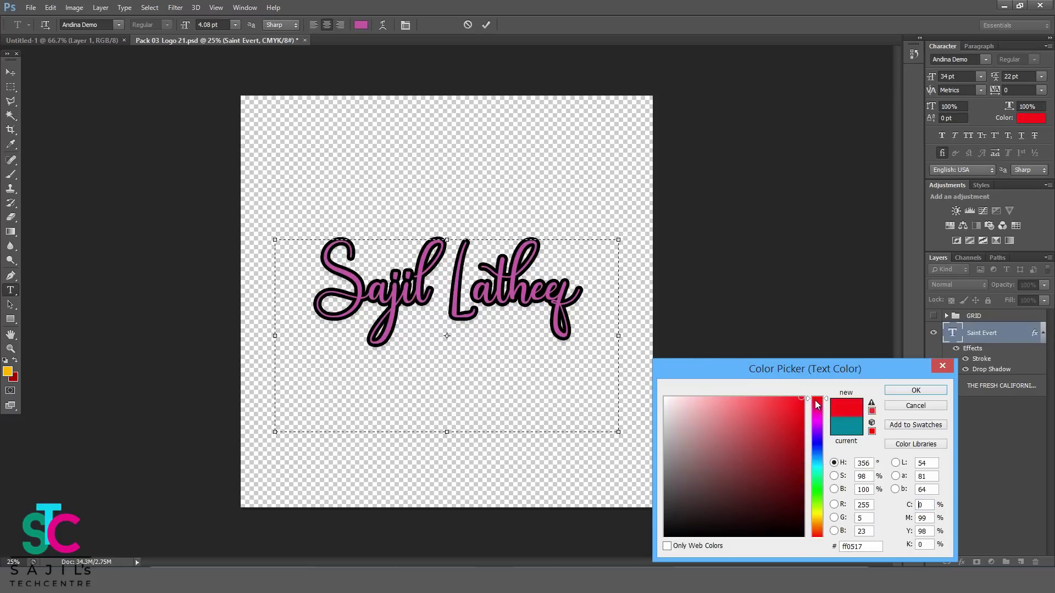
left_click(817, 427)
left_click(817, 409)
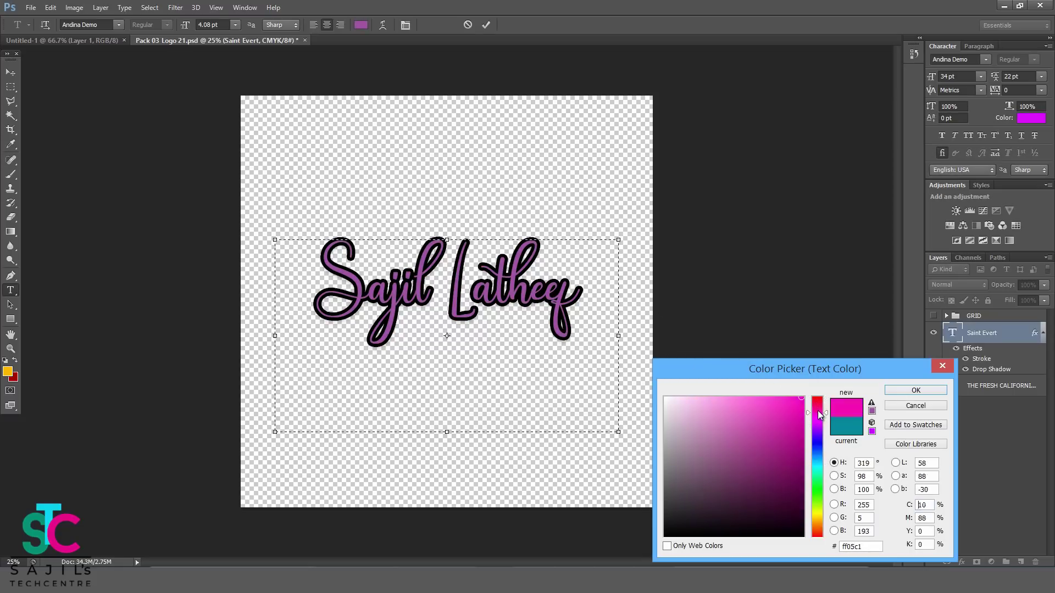
left_click_drag(789, 400, 806, 402)
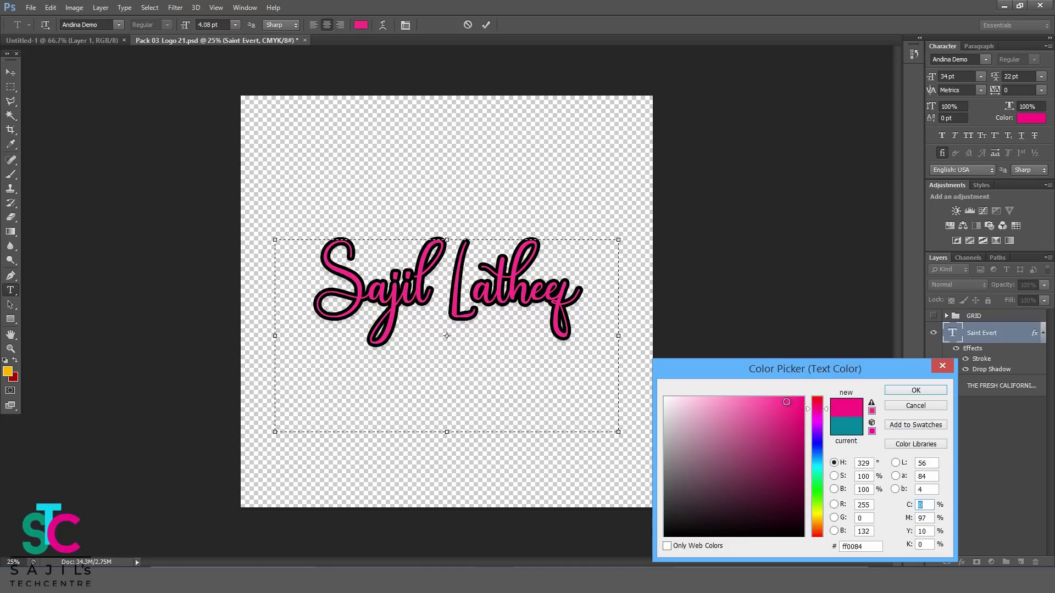
left_click(782, 400)
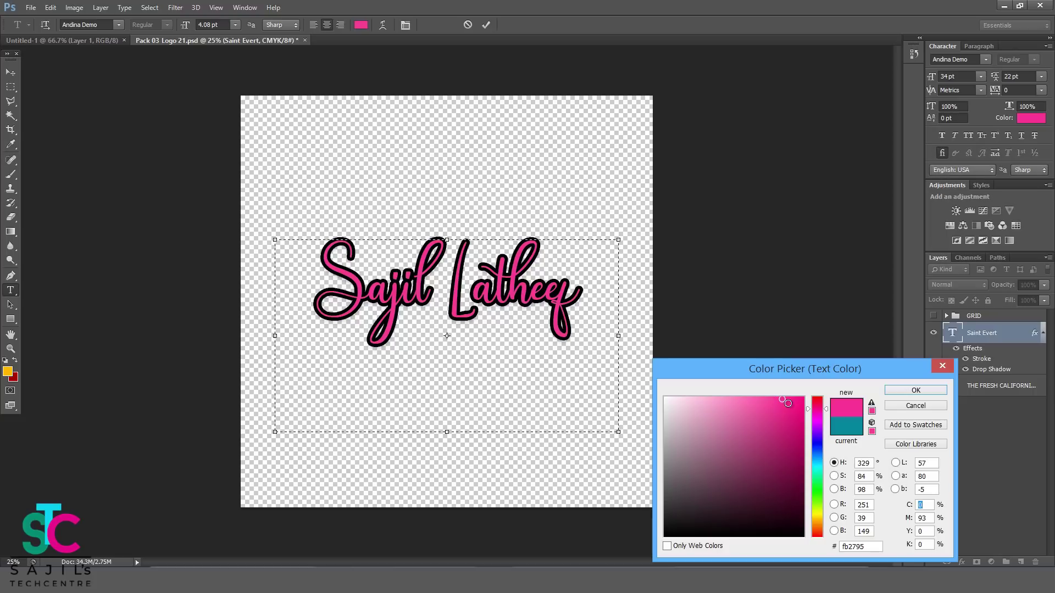
left_click(770, 396)
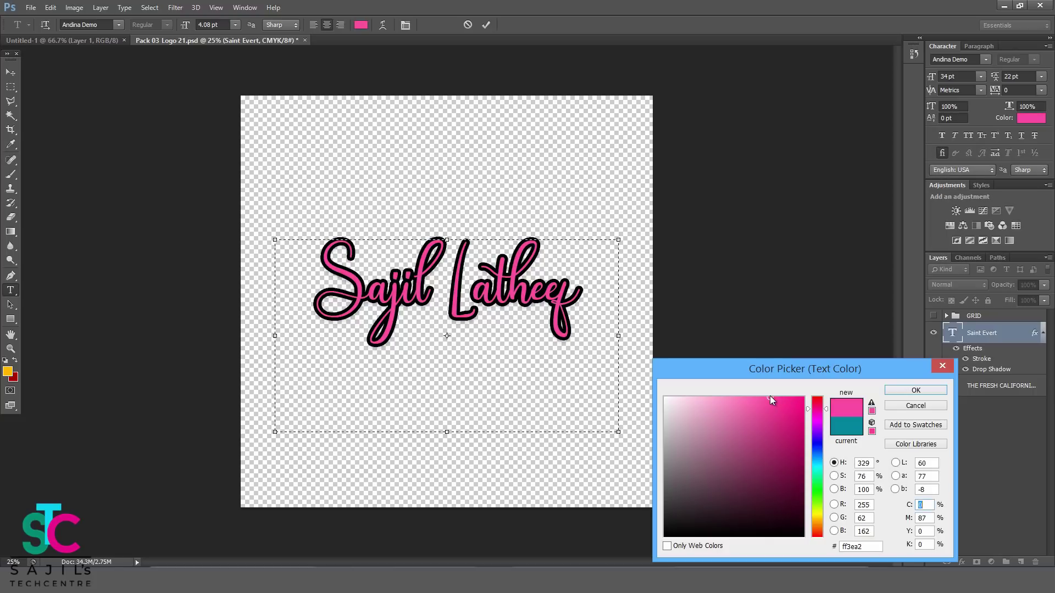
left_click(780, 400)
left_click(919, 405)
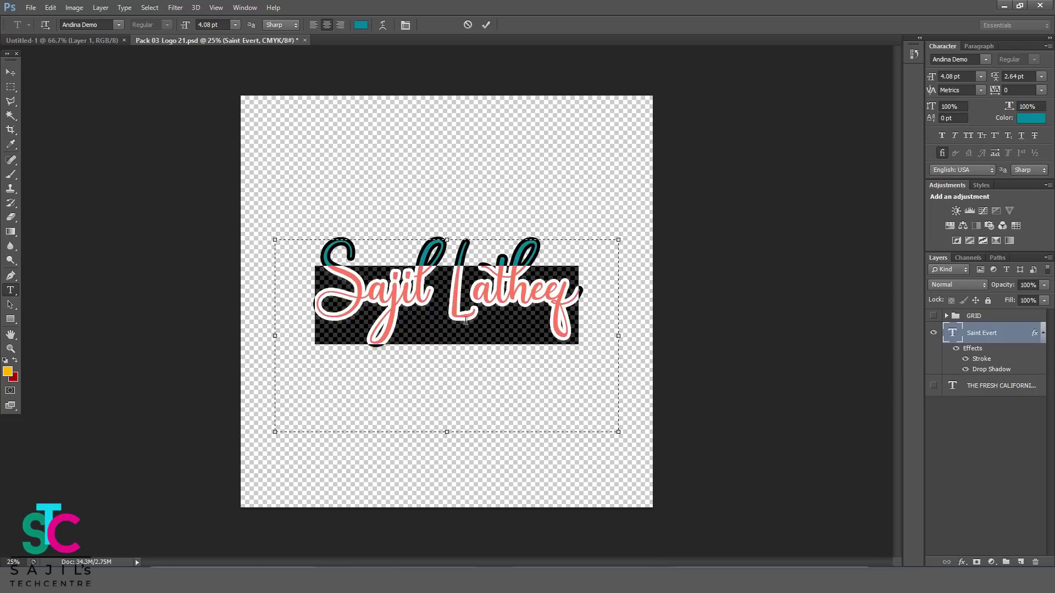
left_click(10, 72)
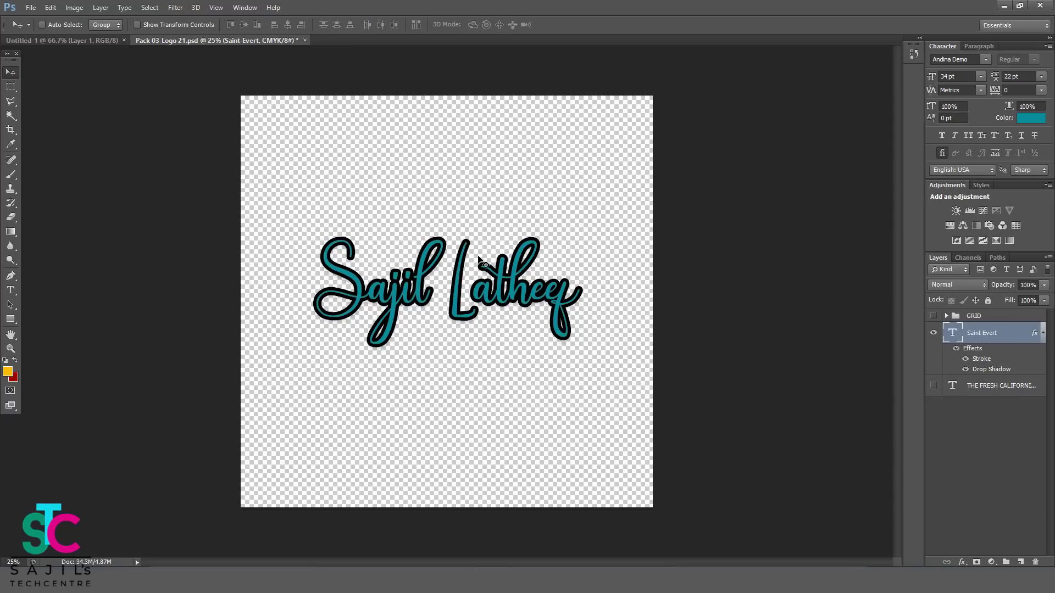
right_click(534, 299)
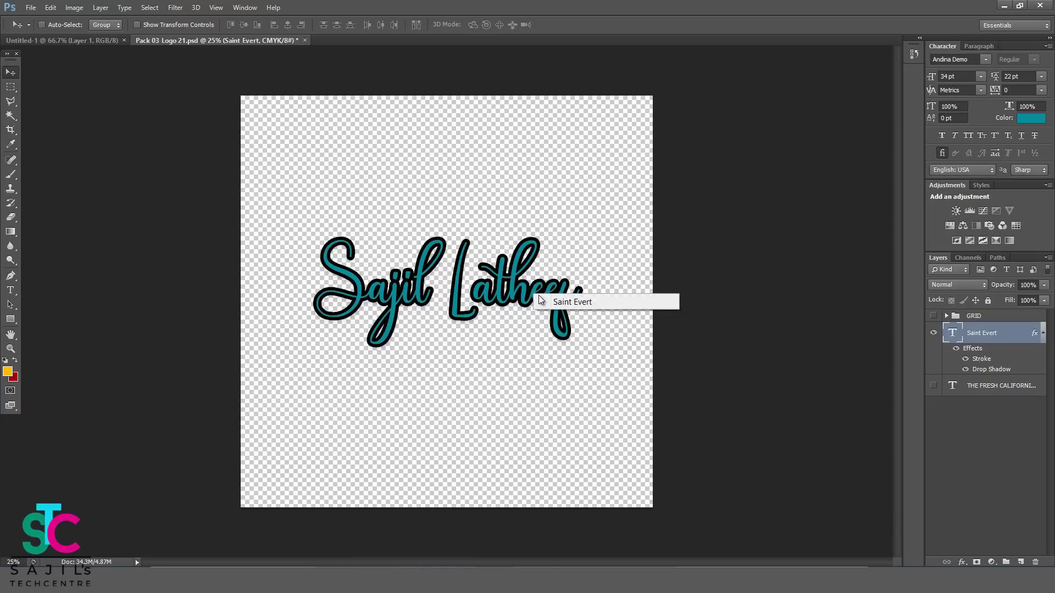
left_click(420, 294)
Recolor the whole name text in the logo to bright yellow, fdcb02, and finish the text edit.
left_click(10, 290)
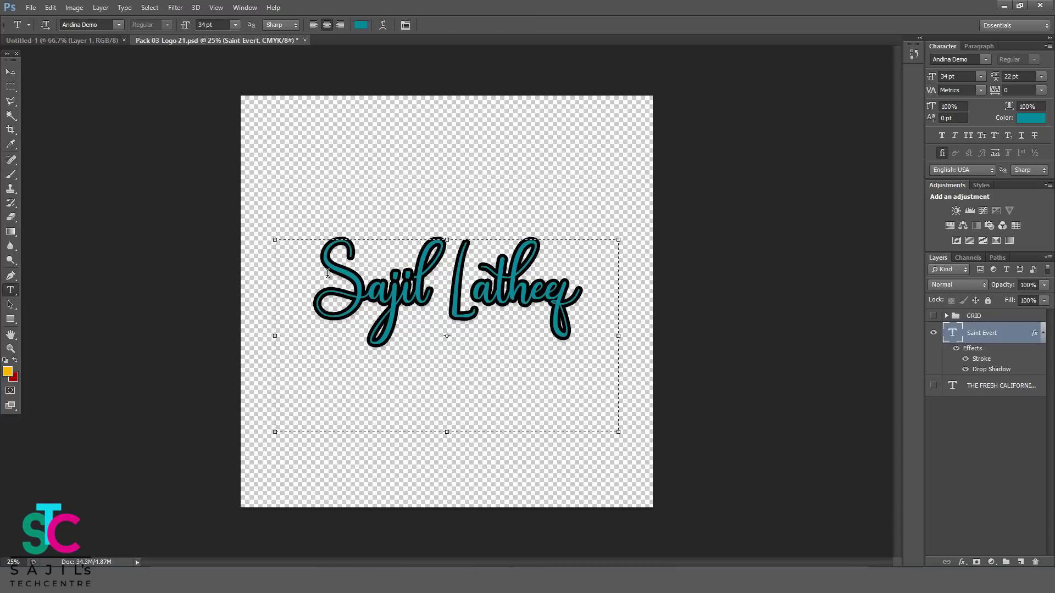
left_click_drag(327, 273, 577, 288)
left_click(578, 288)
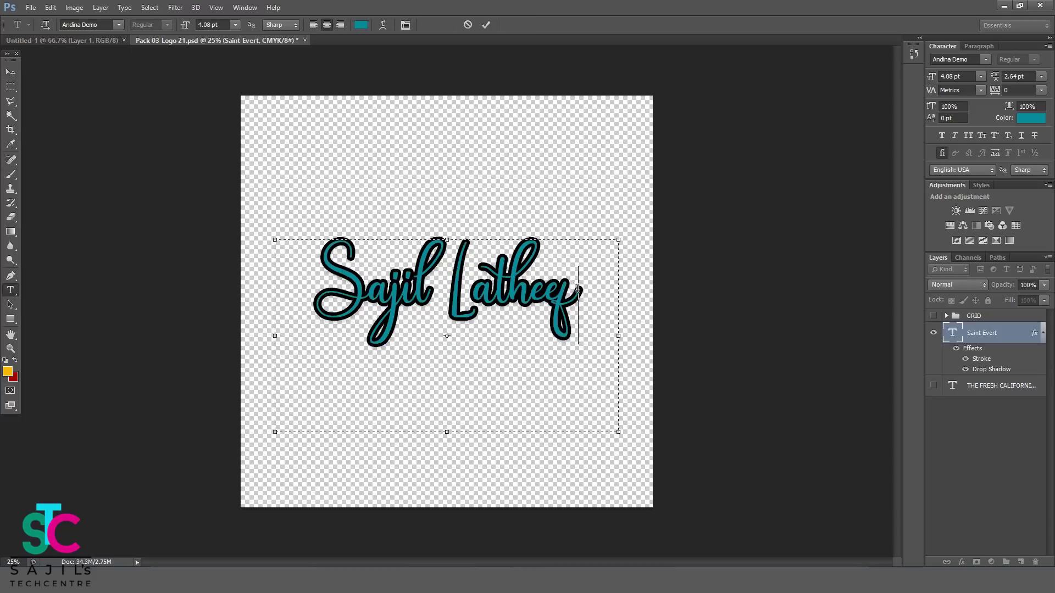
key("ctrl+a")
left_click(361, 25)
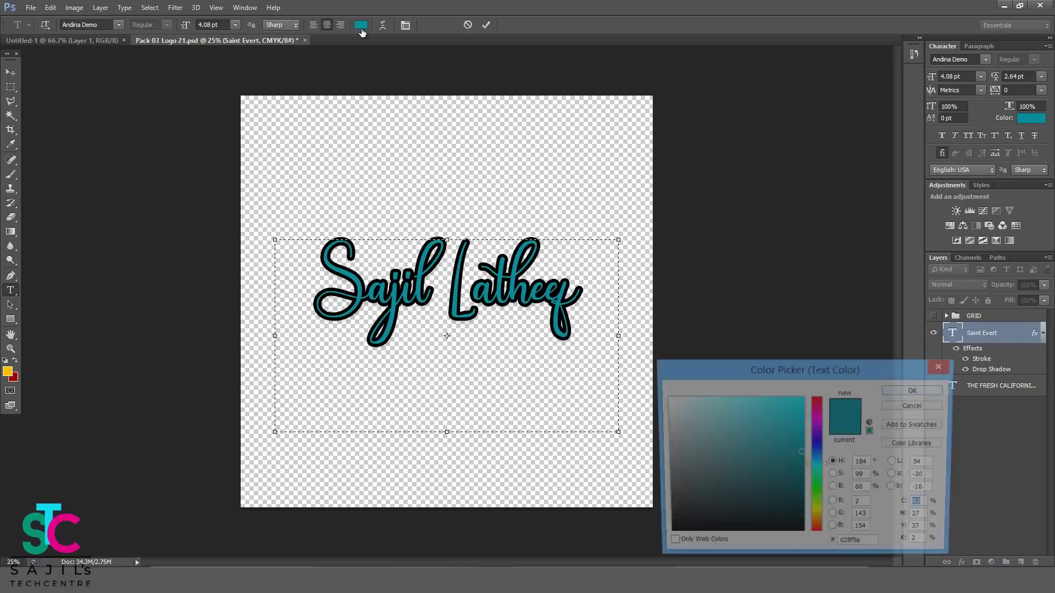
left_click_drag(812, 466, 813, 518)
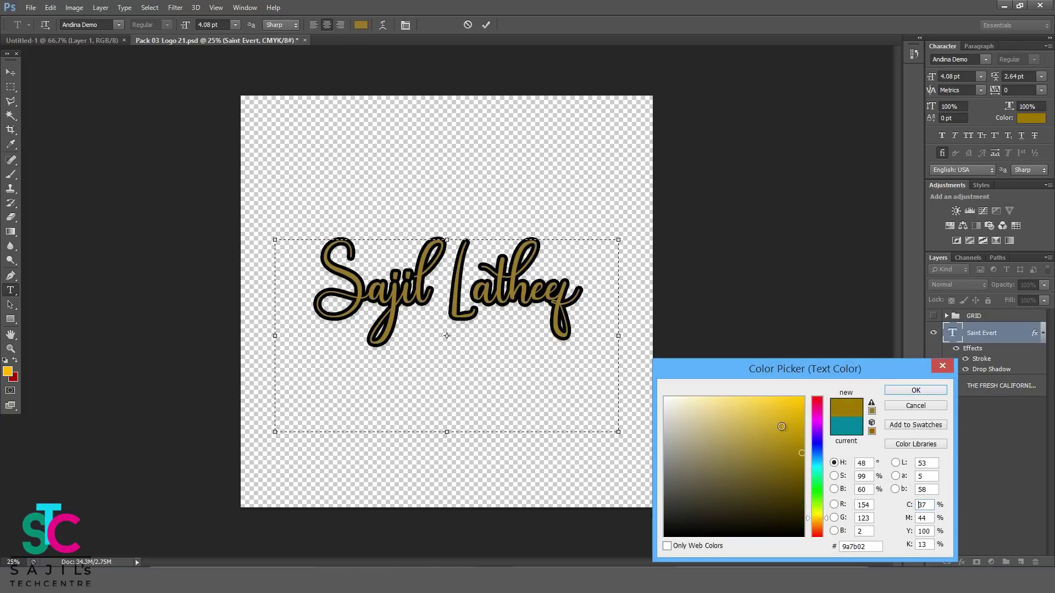
left_click_drag(783, 426, 801, 398)
left_click(889, 391)
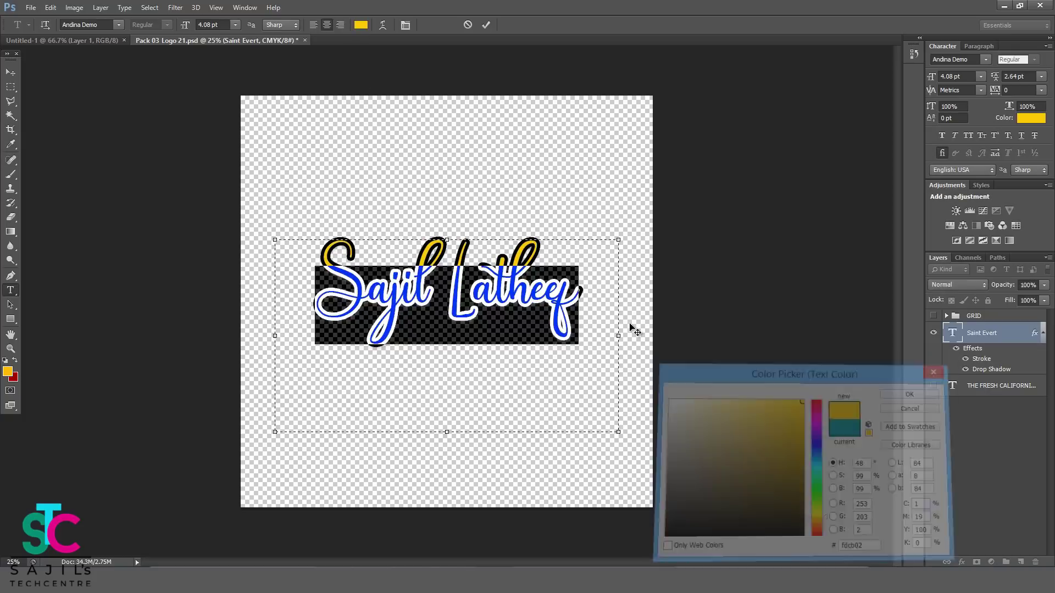
left_click(11, 72)
Examine the file formats Save As offers for the logo in its CMYK color mode, without saving the file.
left_click(31, 8)
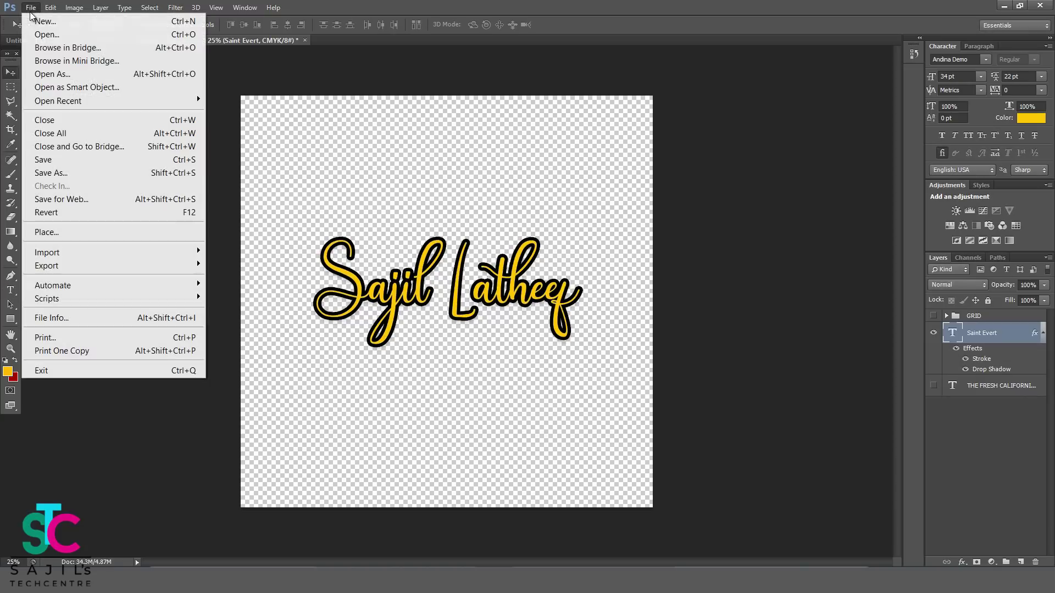
left_click(62, 174)
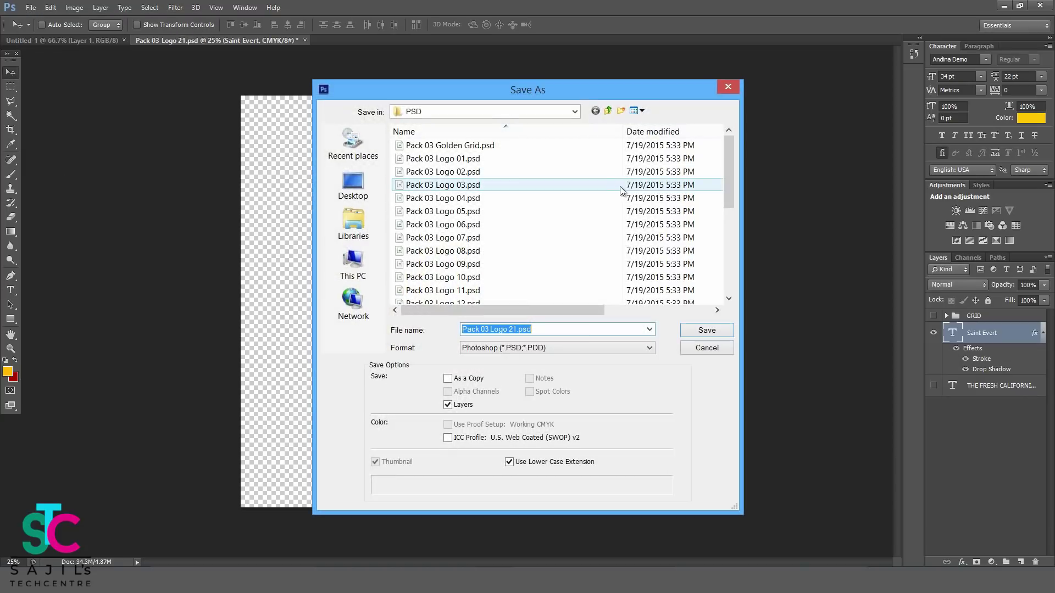
left_click(728, 88)
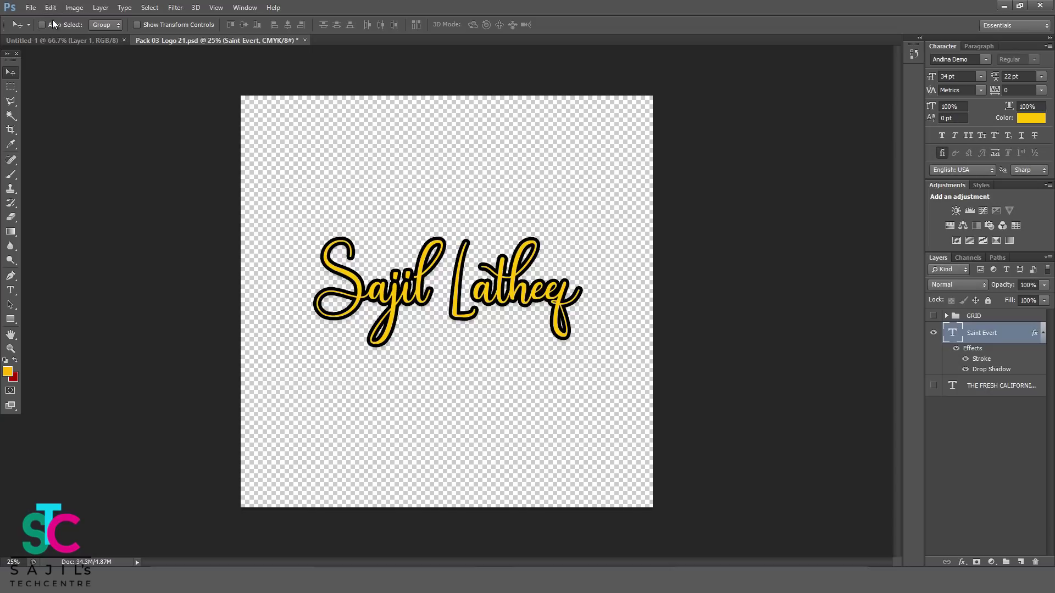
left_click(31, 8)
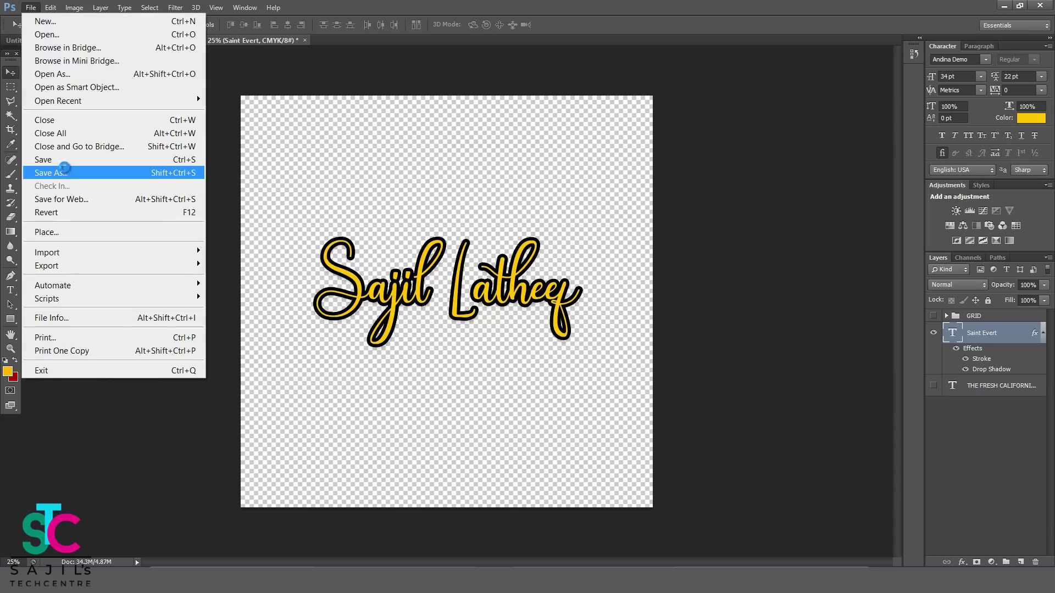
left_click(55, 172)
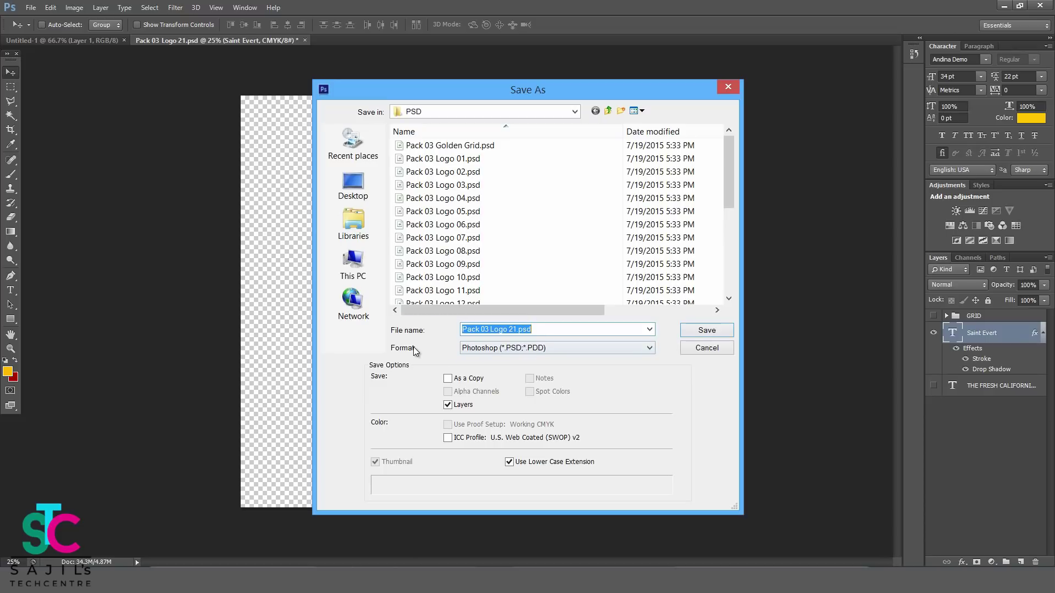
left_click(510, 349)
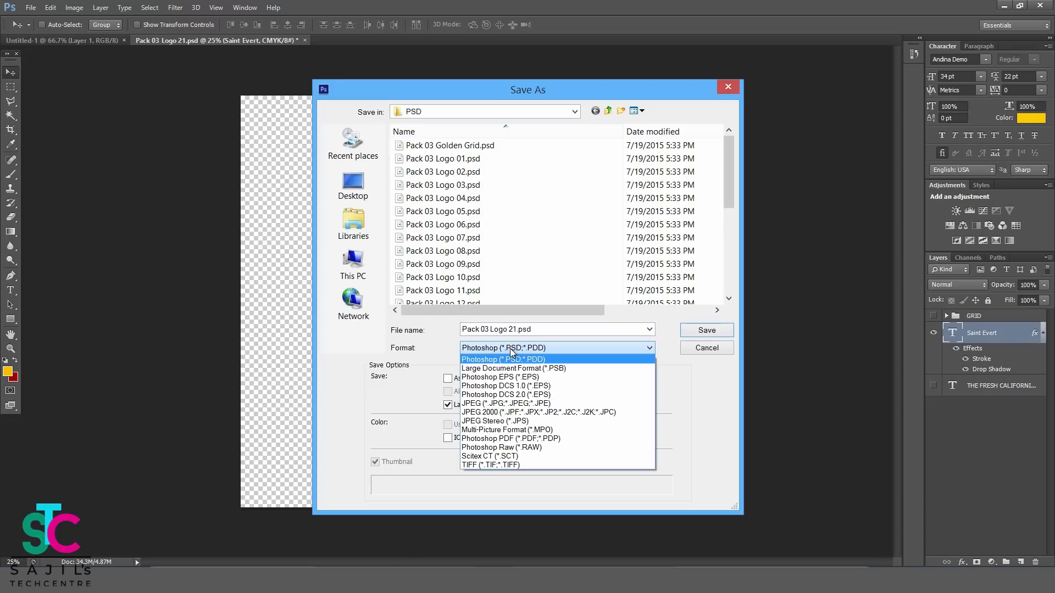
left_click(559, 360)
left_click(697, 351)
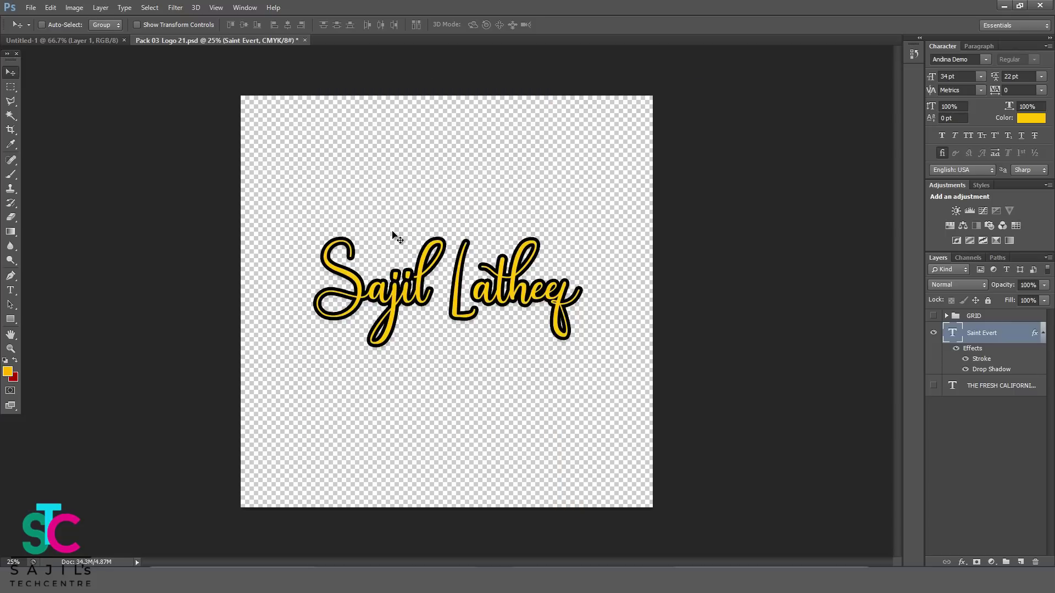
left_click(31, 7)
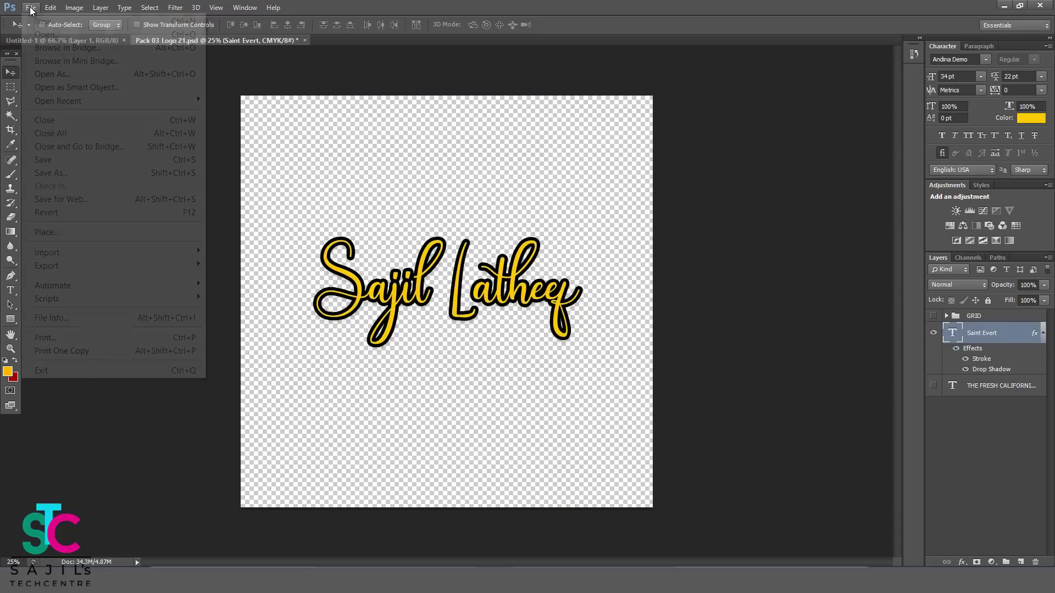
left_click(66, 173)
left_click(529, 347)
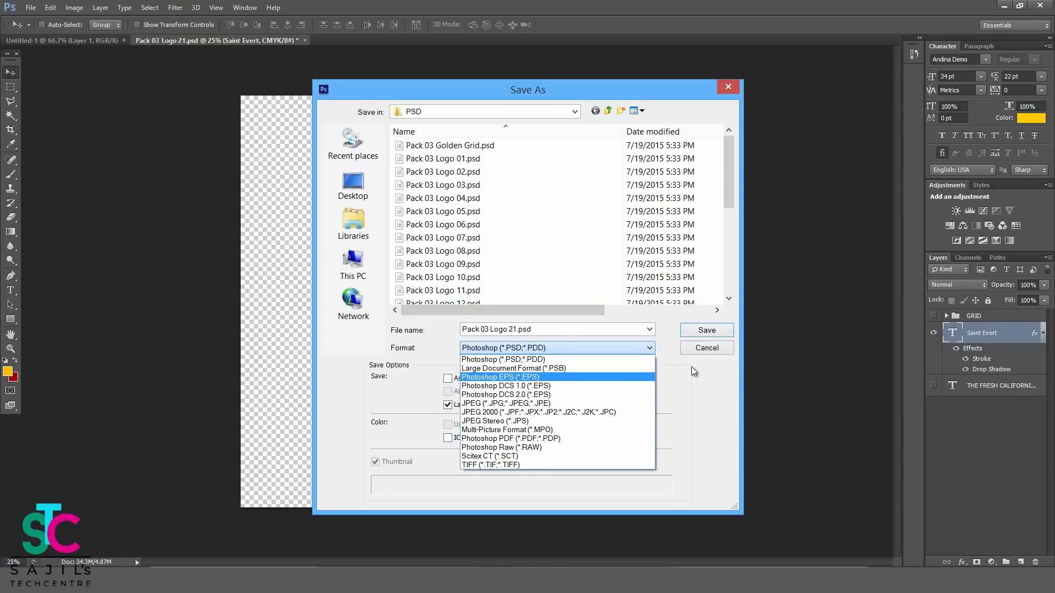
left_click(694, 350)
left_click(694, 351)
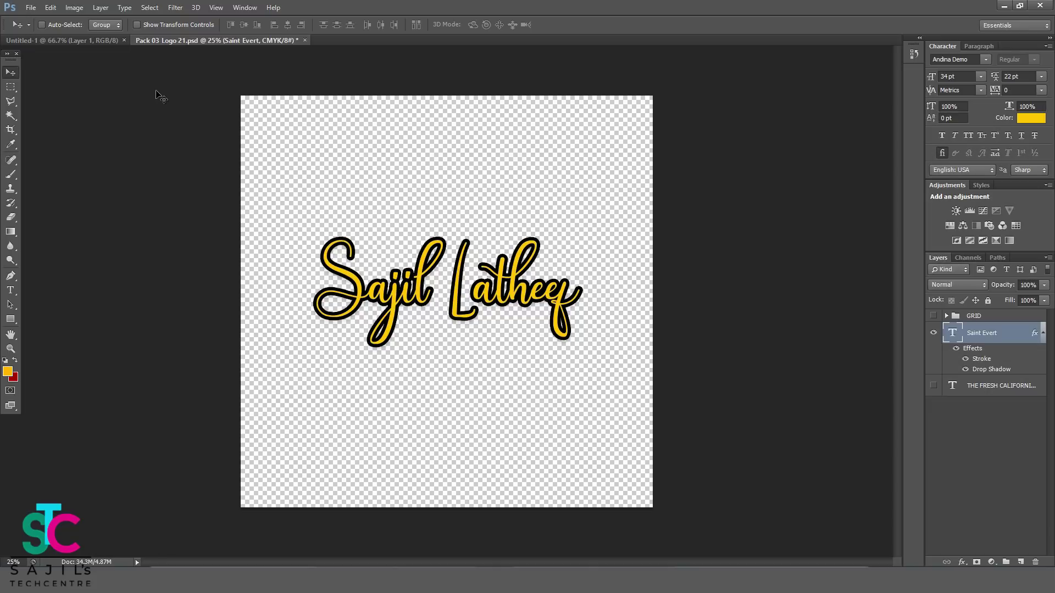
Convert the logo document's color mode to RGB Color without merging its layers.
left_click(73, 8)
mouse_move(81, 26)
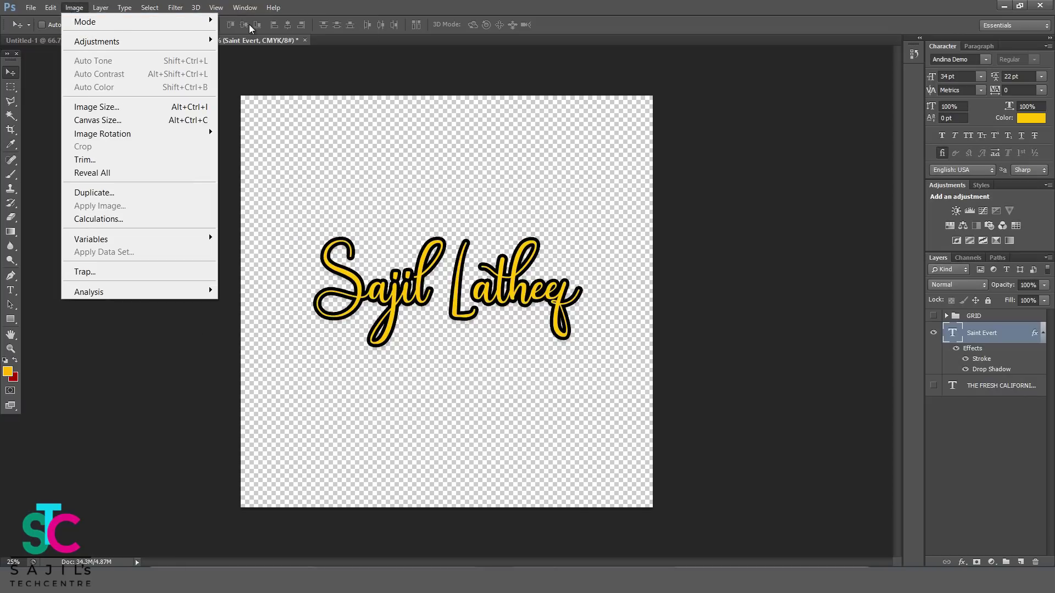
mouse_move(204, 22)
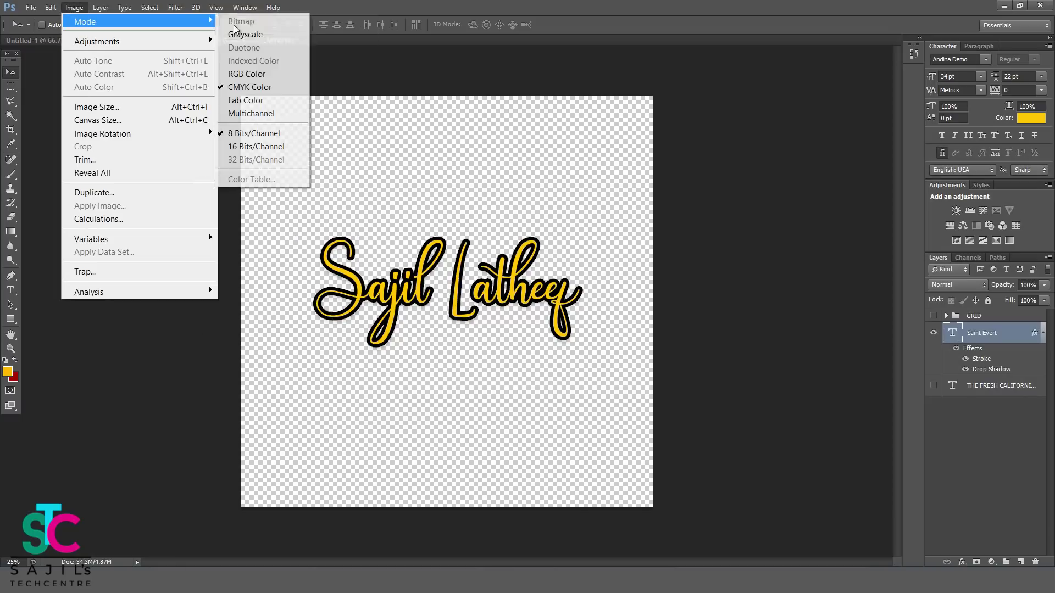
left_click(237, 75)
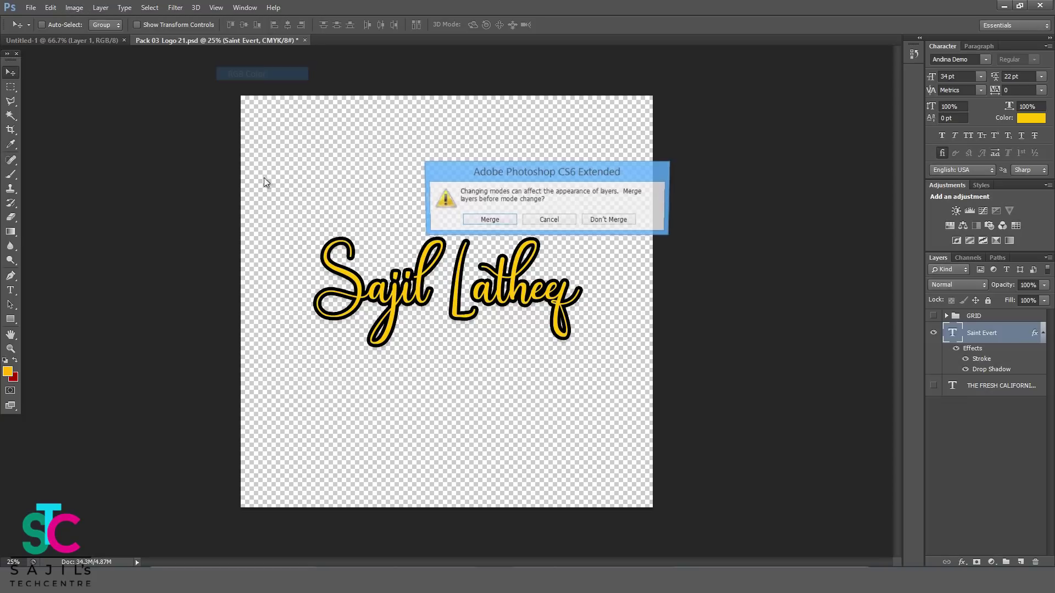
left_click(600, 221)
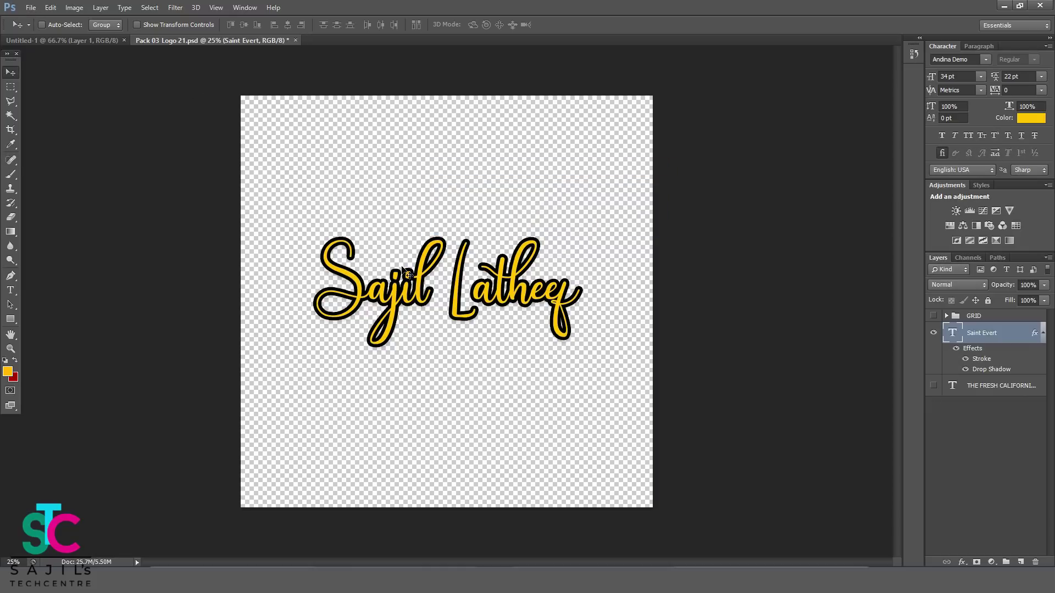
Open Save As for the RGB logo and choose PNG as the file format.
left_click(31, 8)
left_click(87, 176)
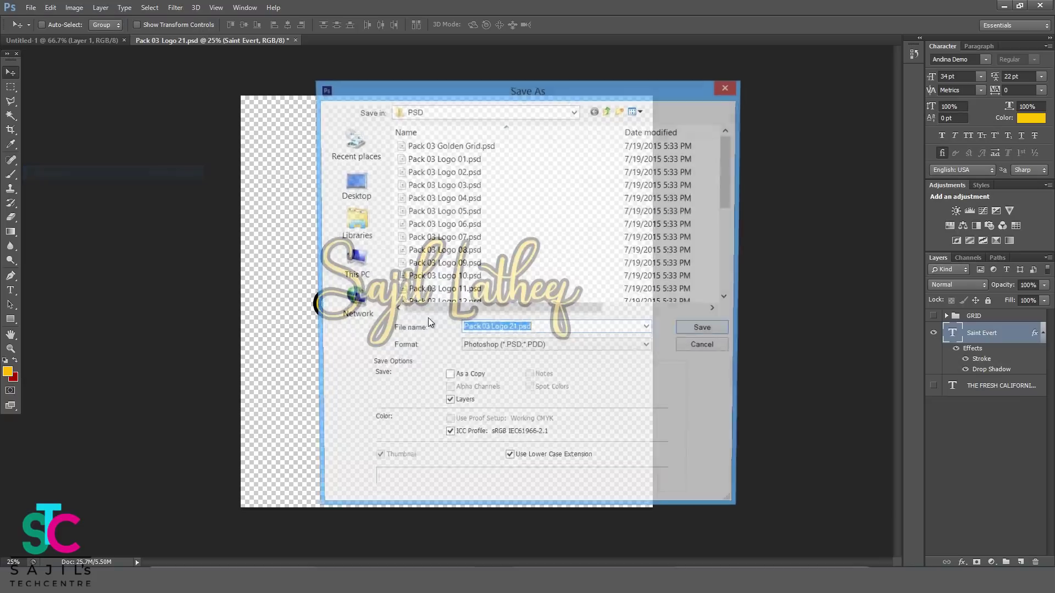
left_click(486, 348)
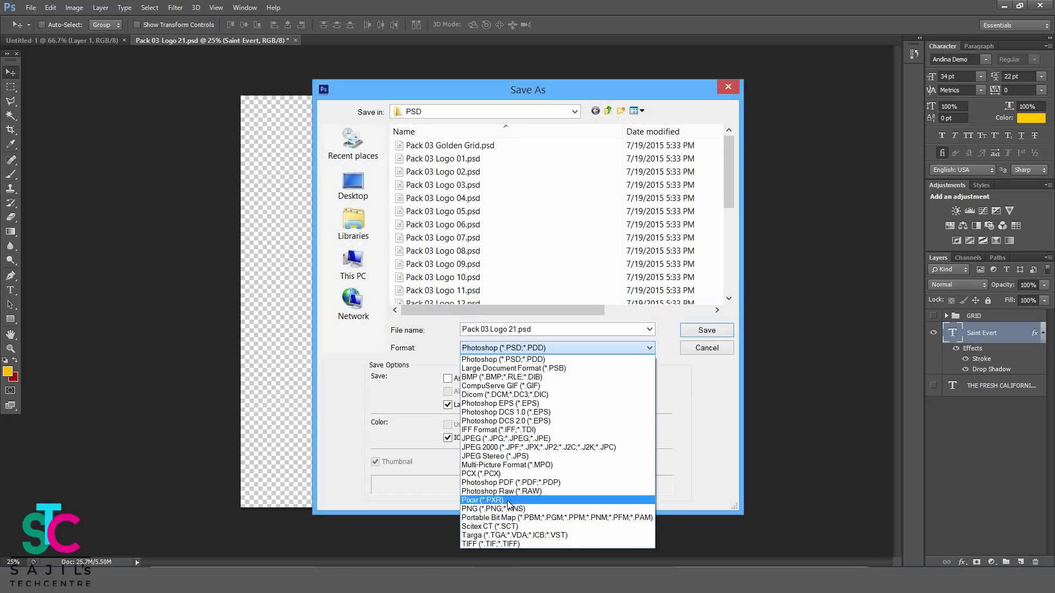
left_click(493, 511)
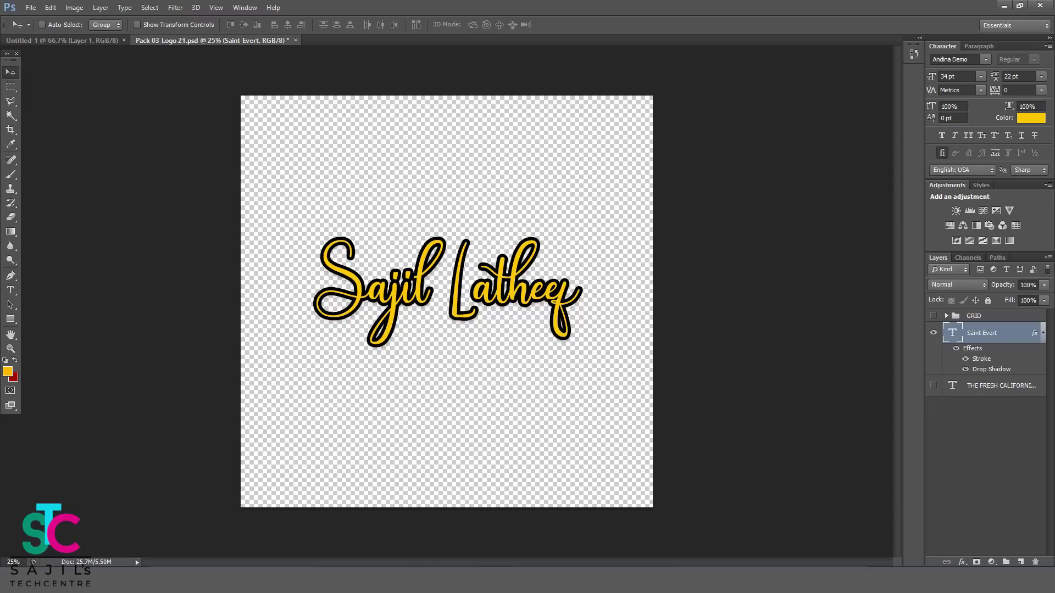
Switch to the browser and examine the Fiverr signature logo gig's category and its description of the basic, standard and premium offers.
left_click(387, 475)
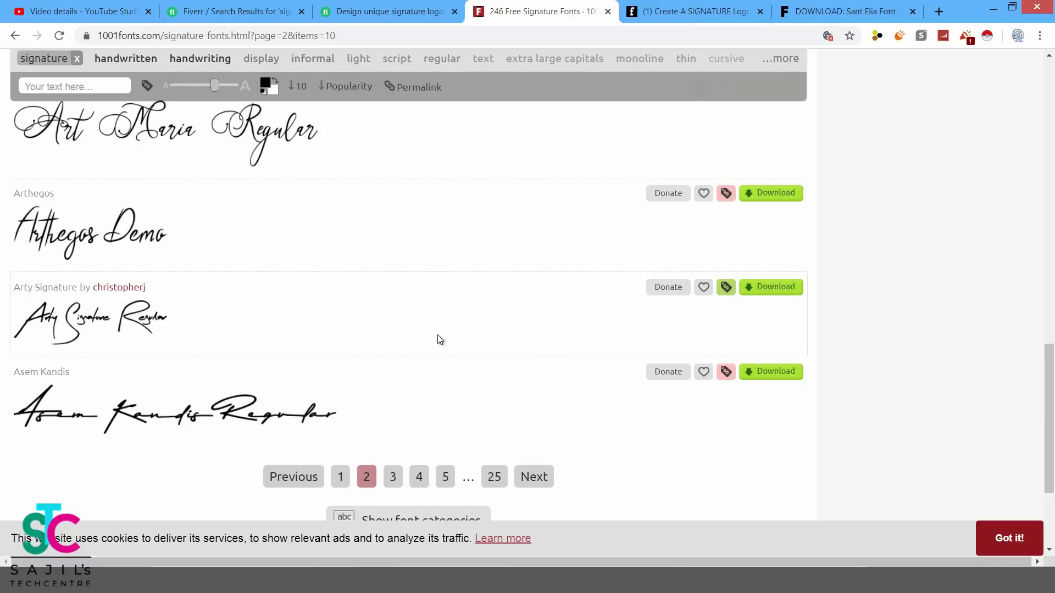
left_click(369, 13)
scroll(384, 346, "up", 2)
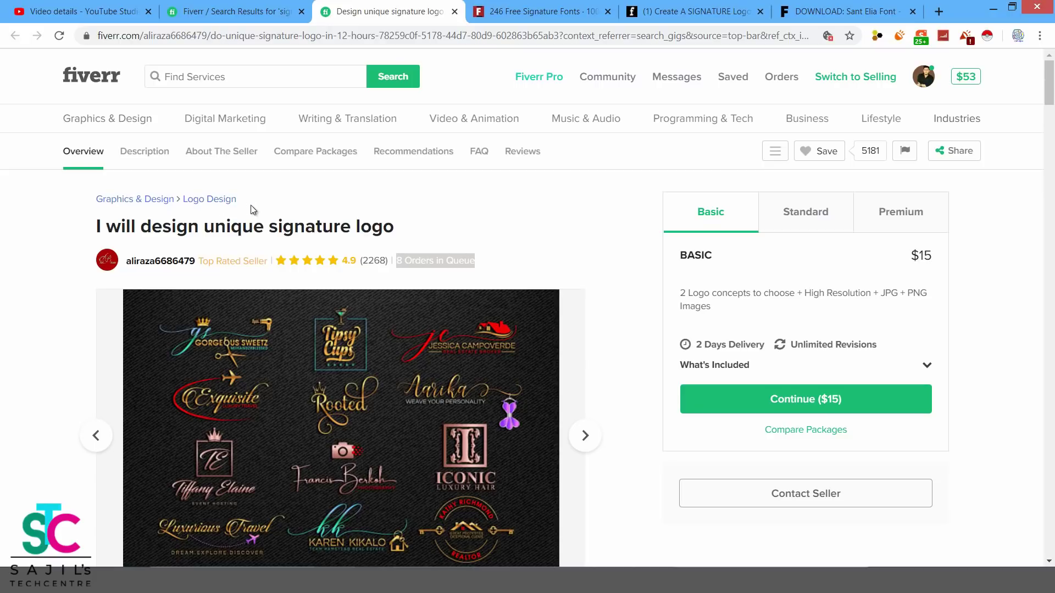
left_click_drag(245, 209, 104, 205)
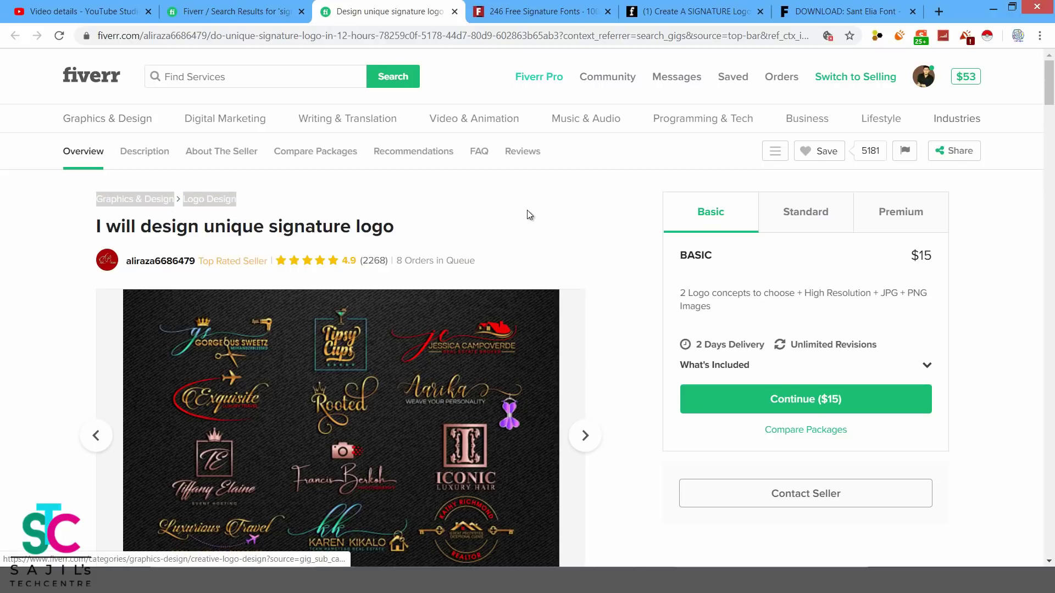
scroll(526, 214, "down", 6)
scroll(532, 245, "down", 5)
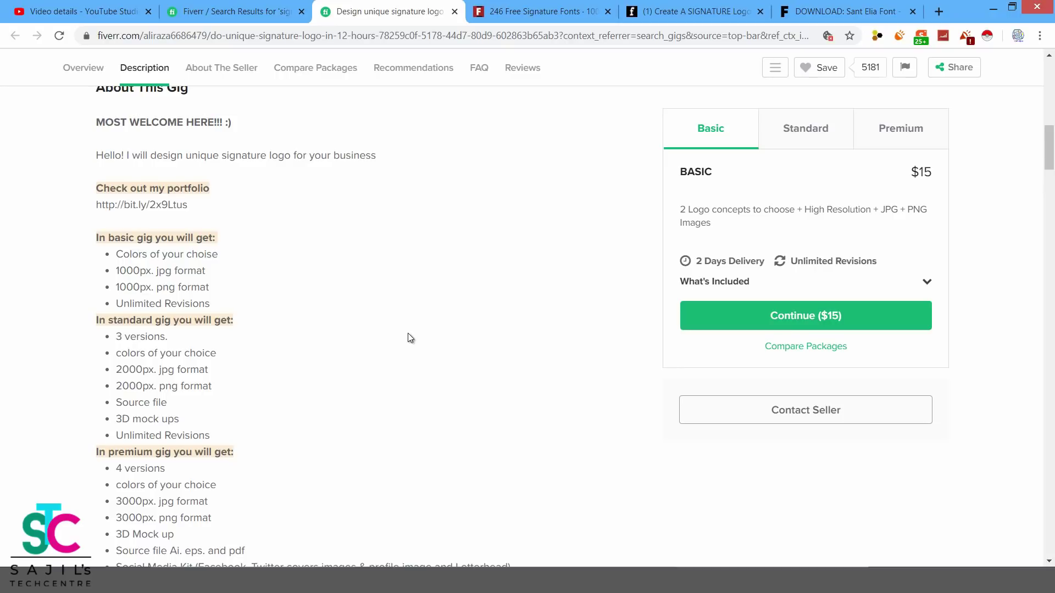
scroll(408, 333, "down", 5)
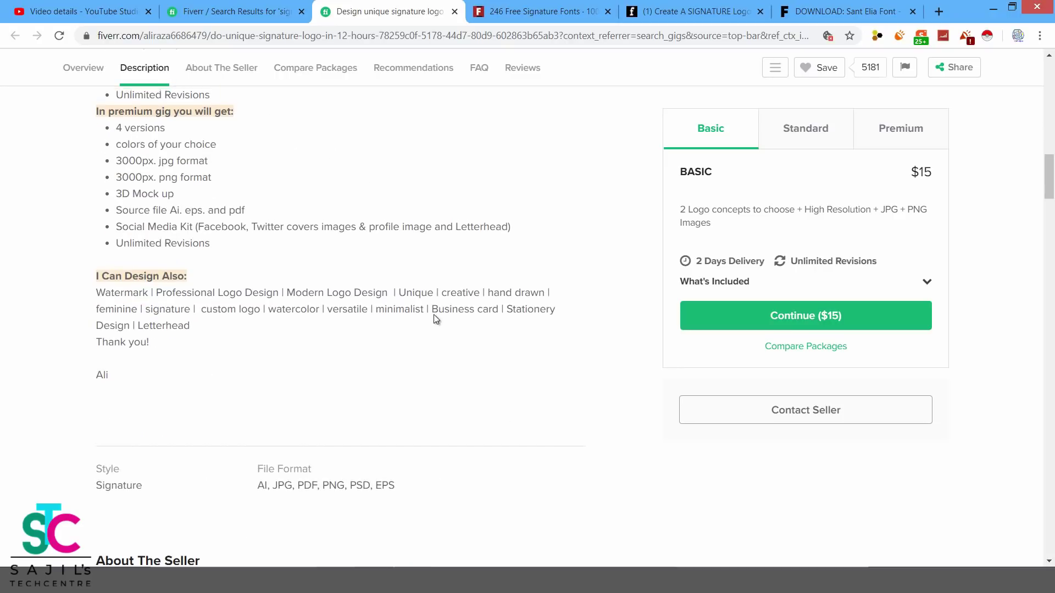
Examine the gig's seller profile, package comparison, FAQ and related tags.
scroll(432, 314, "up", 10)
scroll(442, 324, "down", 5)
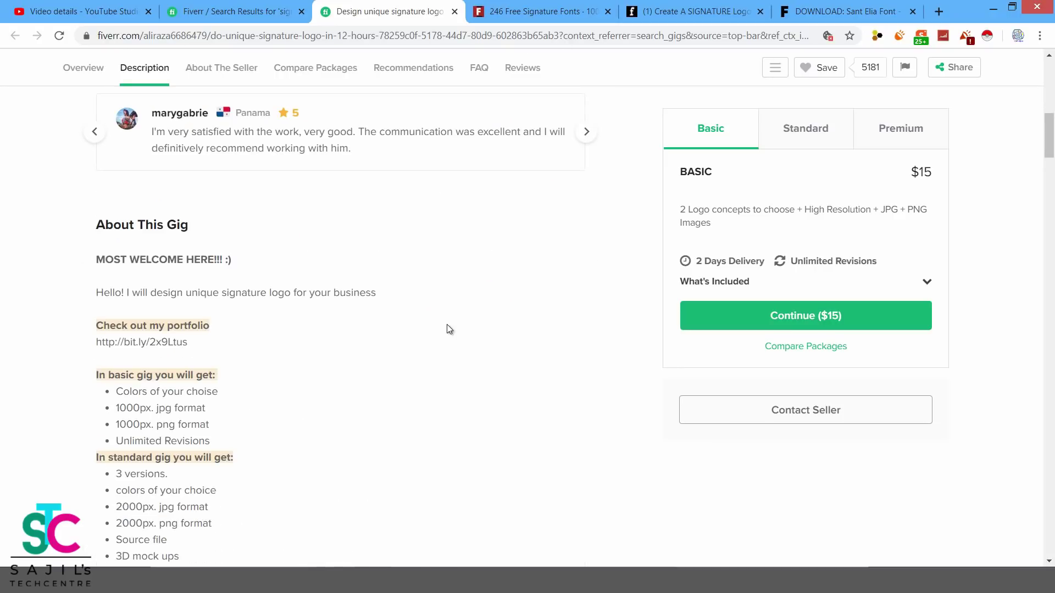
scroll(429, 330, "down", 5)
scroll(394, 331, "down", 5)
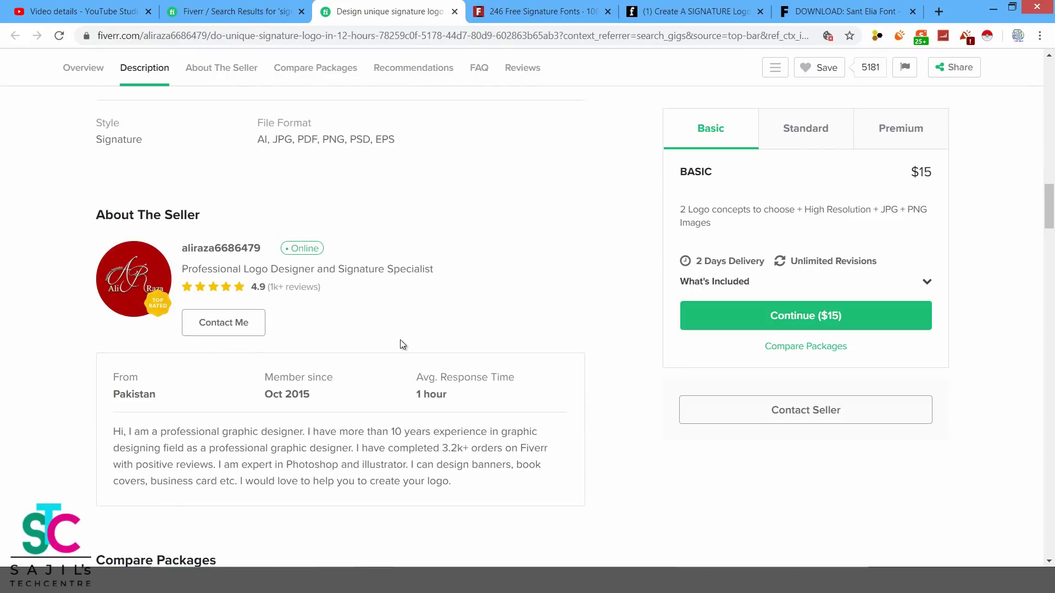
scroll(400, 345, "down", 5)
scroll(399, 345, "down", 6)
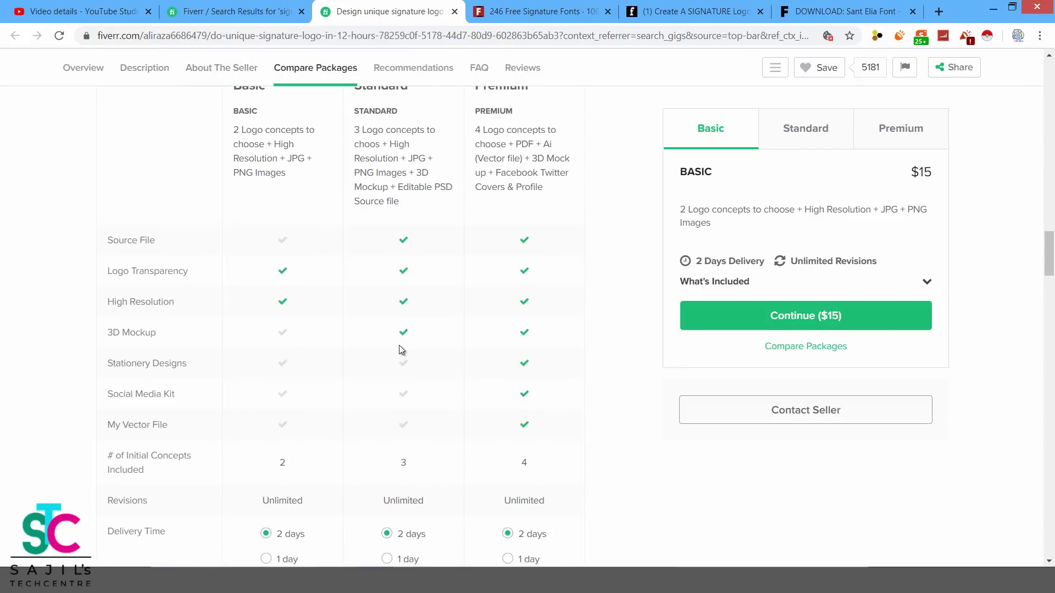
scroll(238, 378, "down", 15)
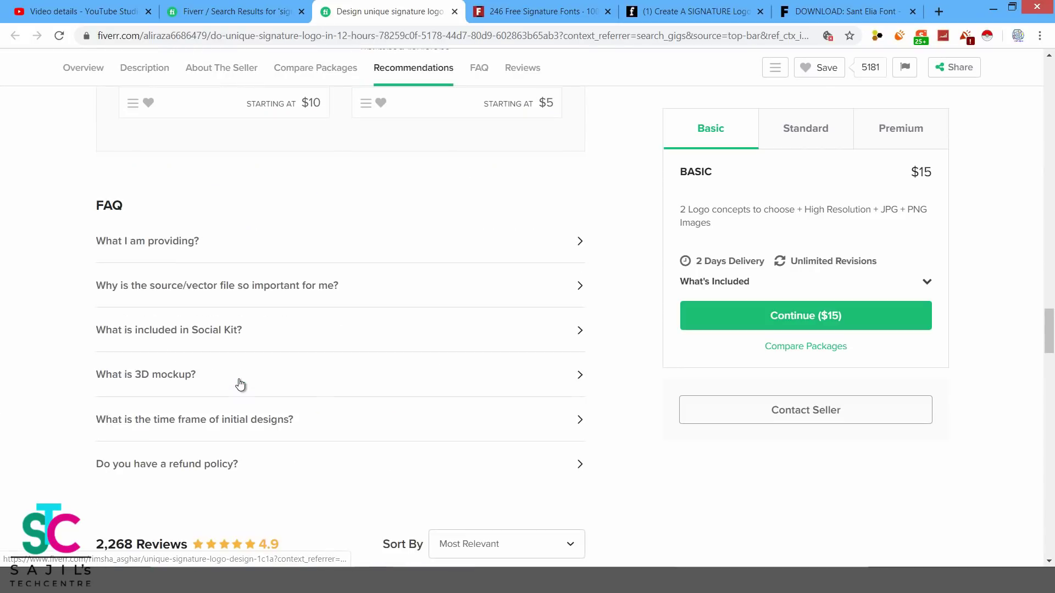
scroll(245, 379, "down", 15)
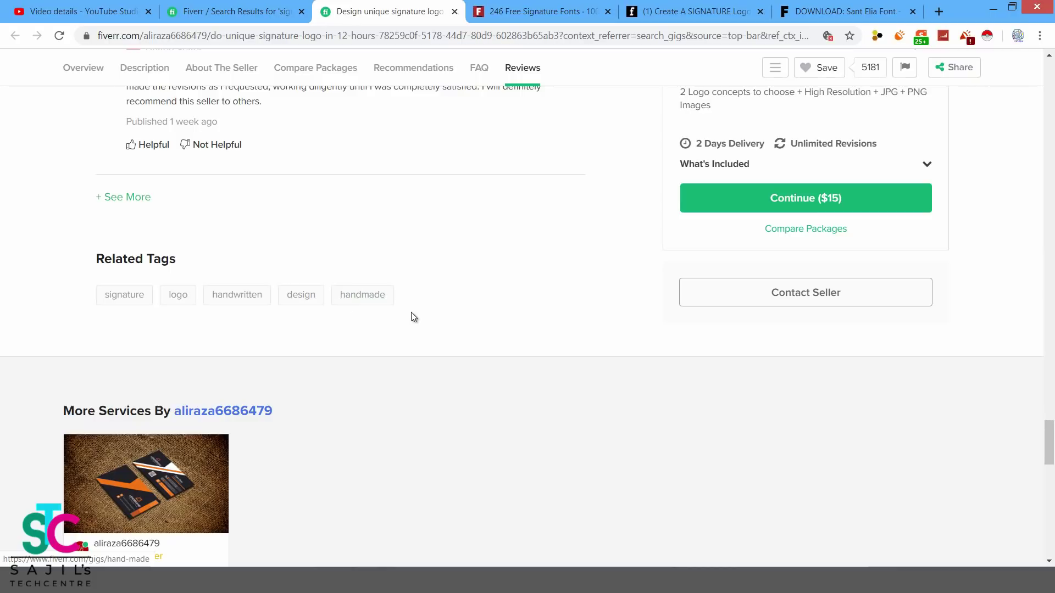
mouse_move(412, 314)
left_mouse_down()
mouse_move(248, 295)
mouse_move(213, 315)
left_mouse_up()
left_click(521, 323)
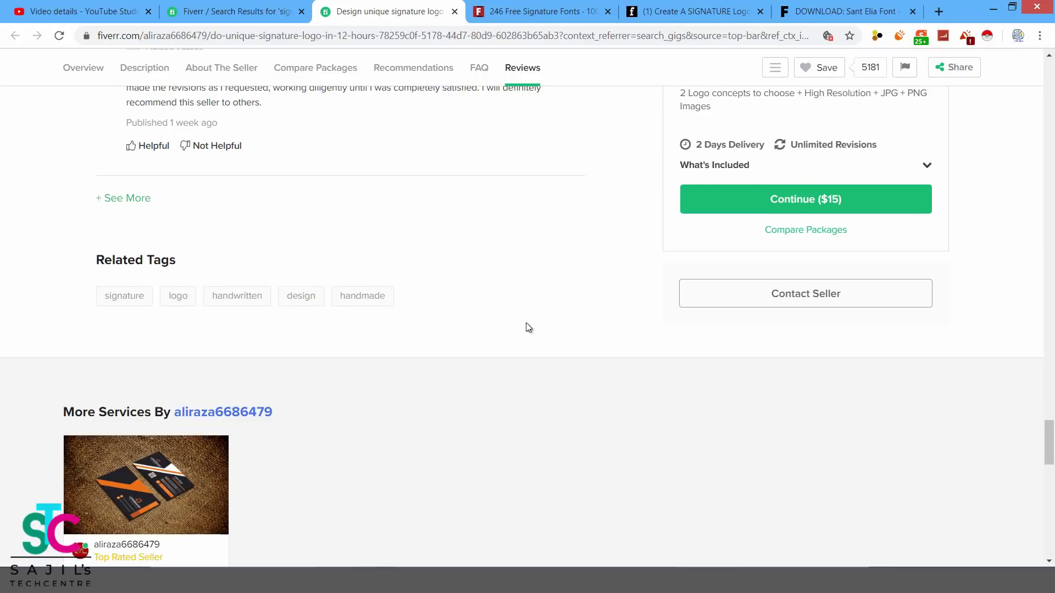
Examine the gig's review count, star ratings and the Basic package price.
scroll(254, 268, "up", 7)
scroll(274, 275, "up", 9)
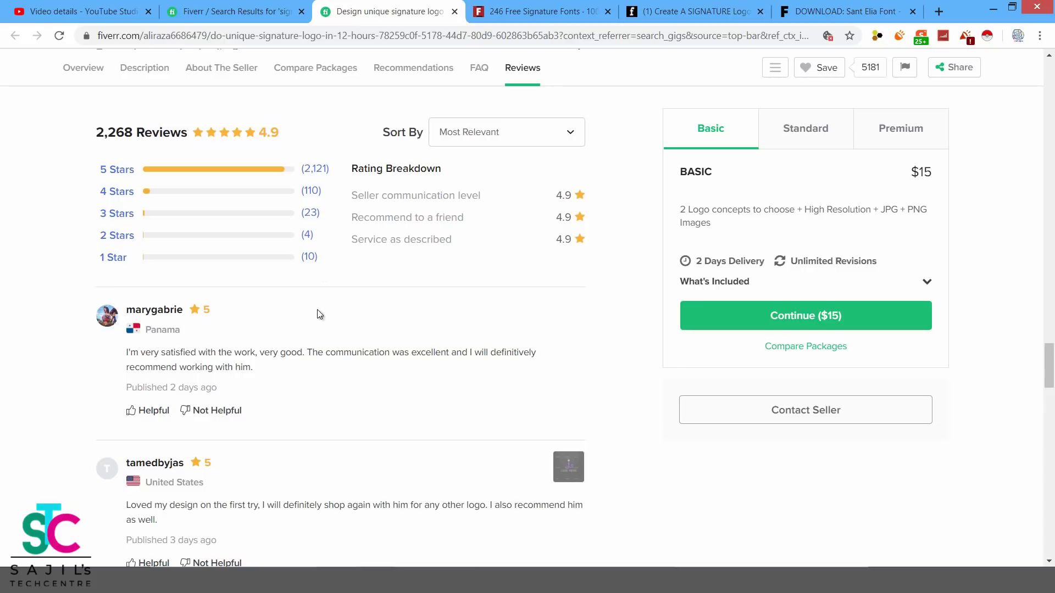
scroll(466, 372, "up", 3)
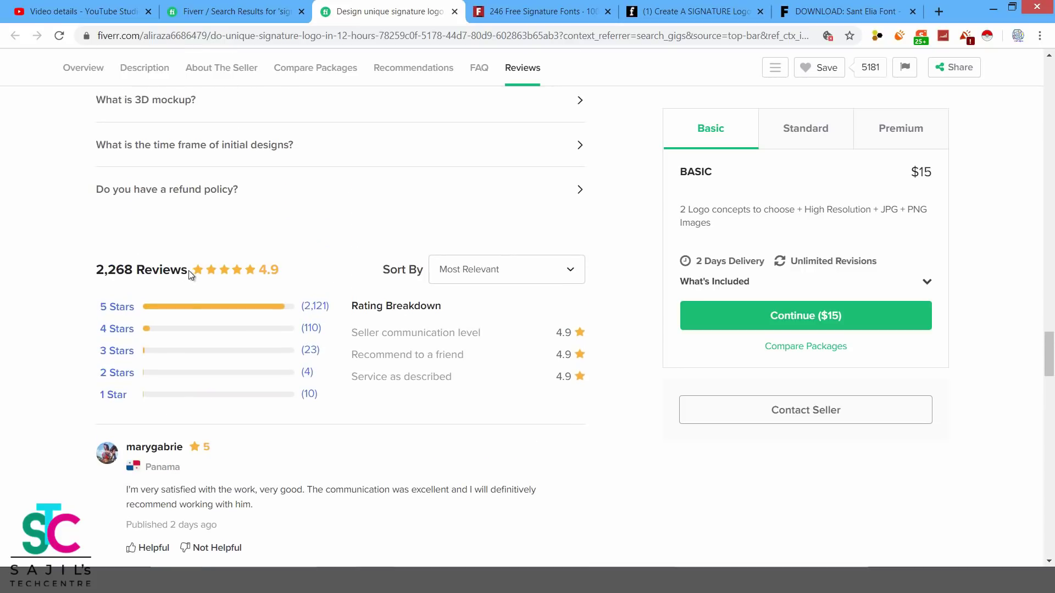
left_click_drag(191, 274, 112, 276)
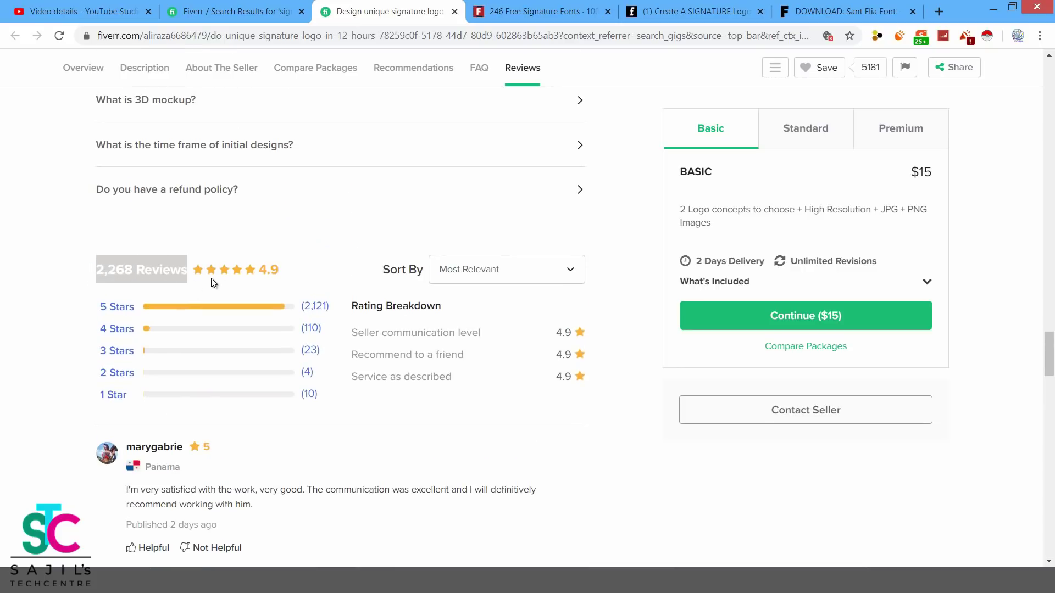
left_click(301, 278)
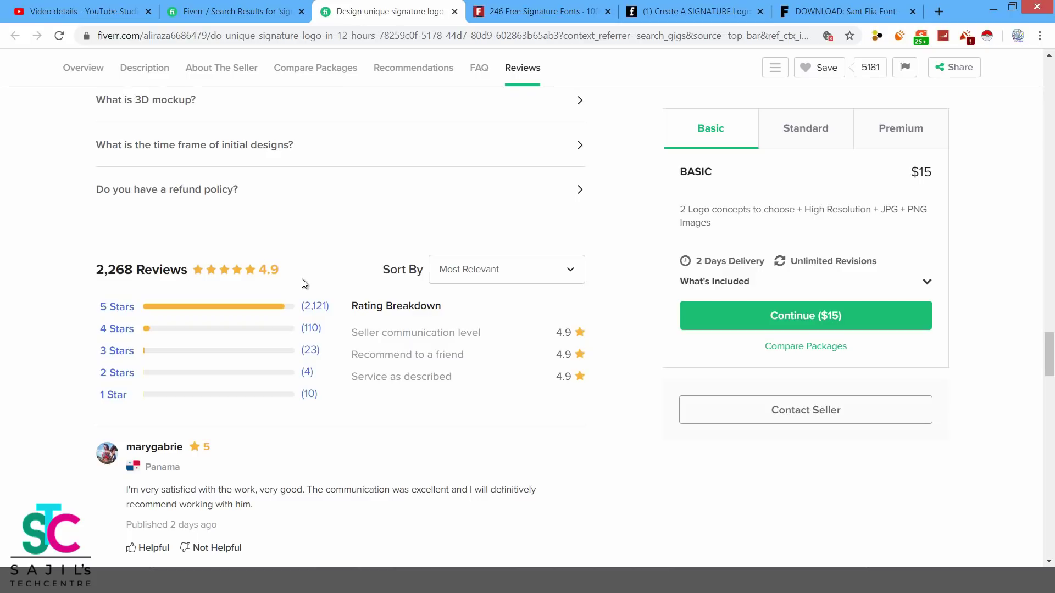
scroll(432, 252, "up", 1)
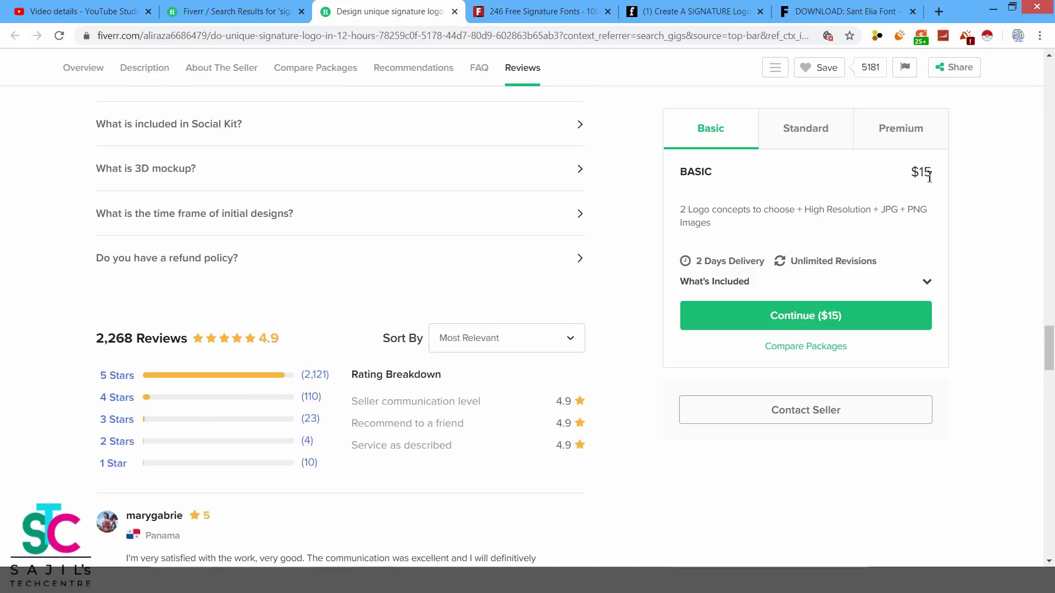
left_click(993, 229)
Look back over the gig's recommendations, seller profile and portfolio, and compare starting prices in the signature logo search results.
scroll(257, 230, "up", 3)
scroll(257, 230, "up", 5)
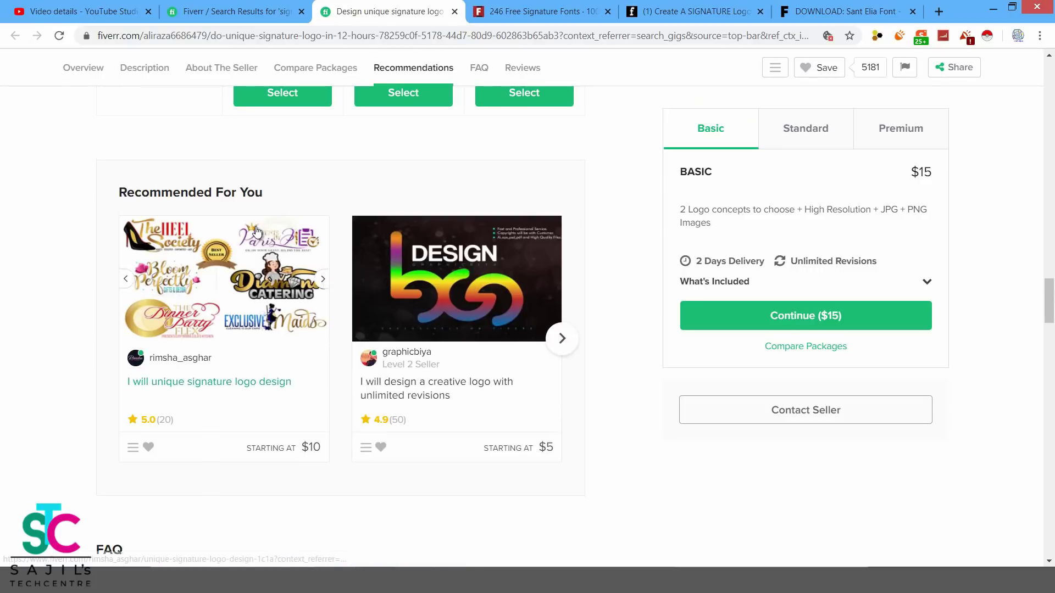
scroll(257, 231, "up", 10)
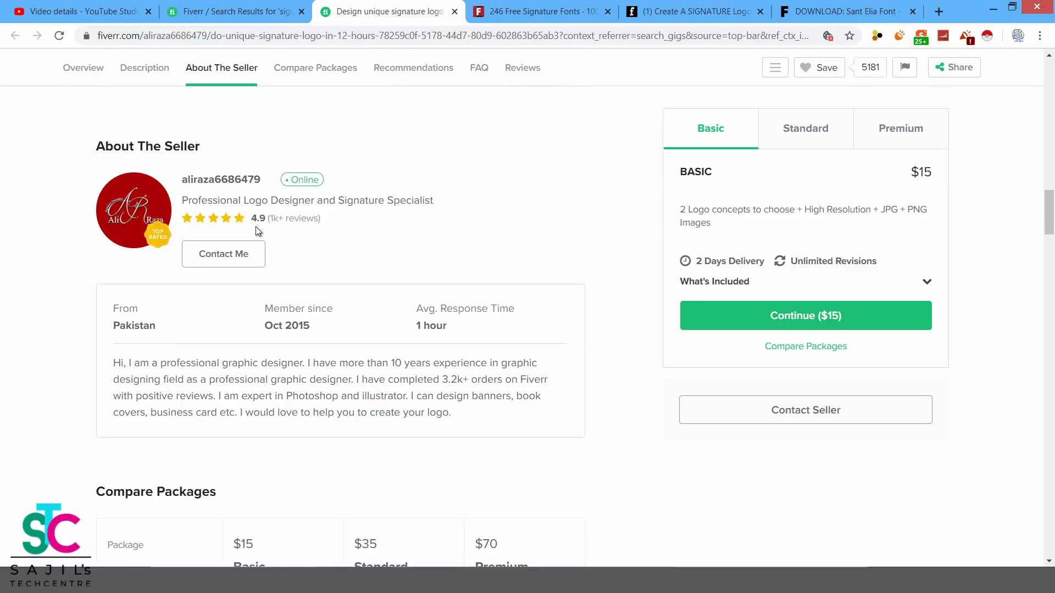
scroll(256, 230, "up", 10)
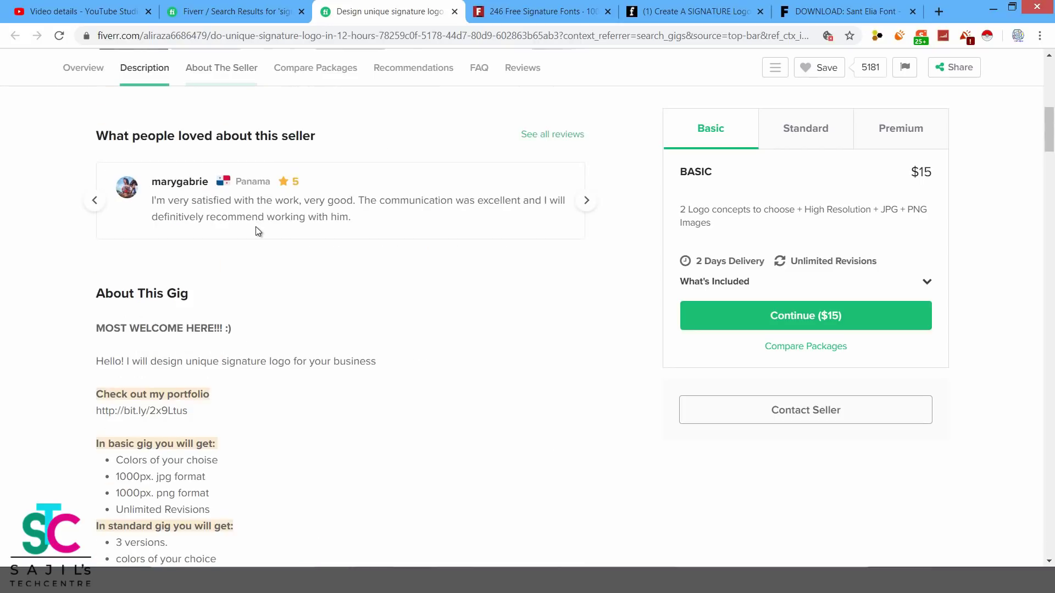
scroll(255, 226, "up", 6)
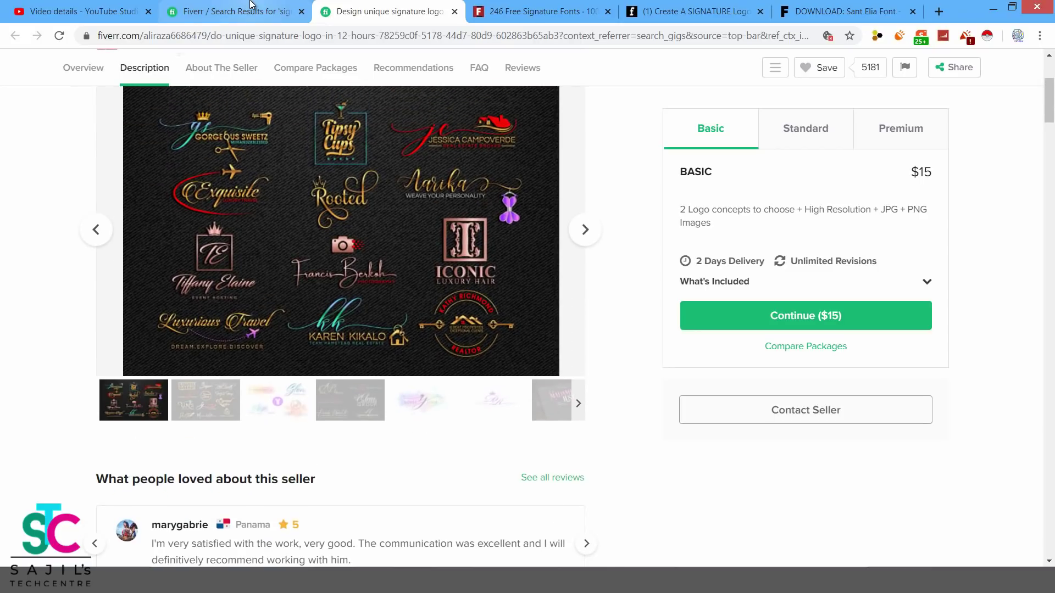
left_click(250, 6)
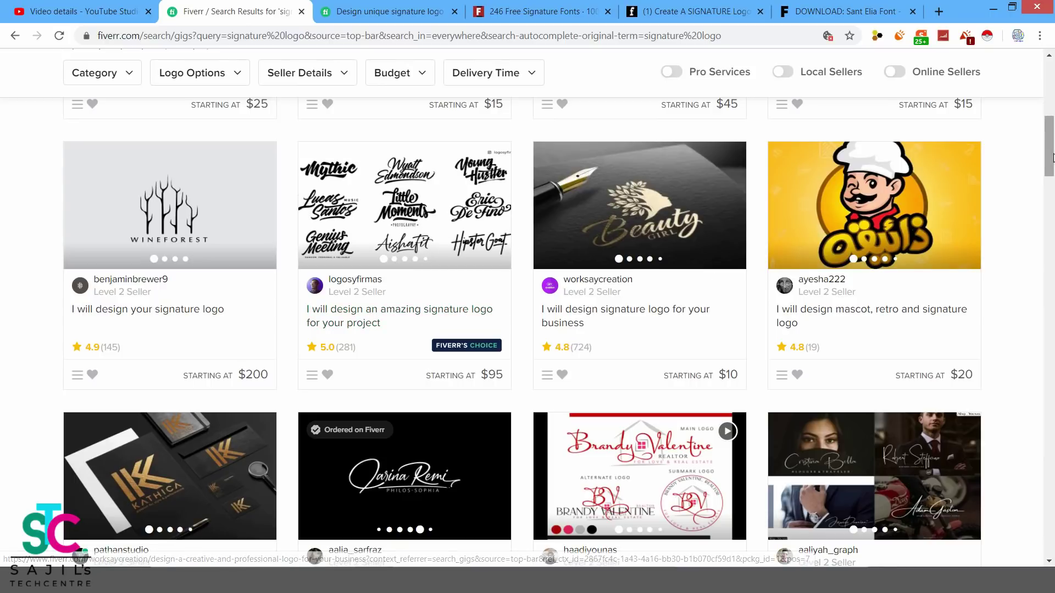
left_click_drag(1052, 161, 1052, 136)
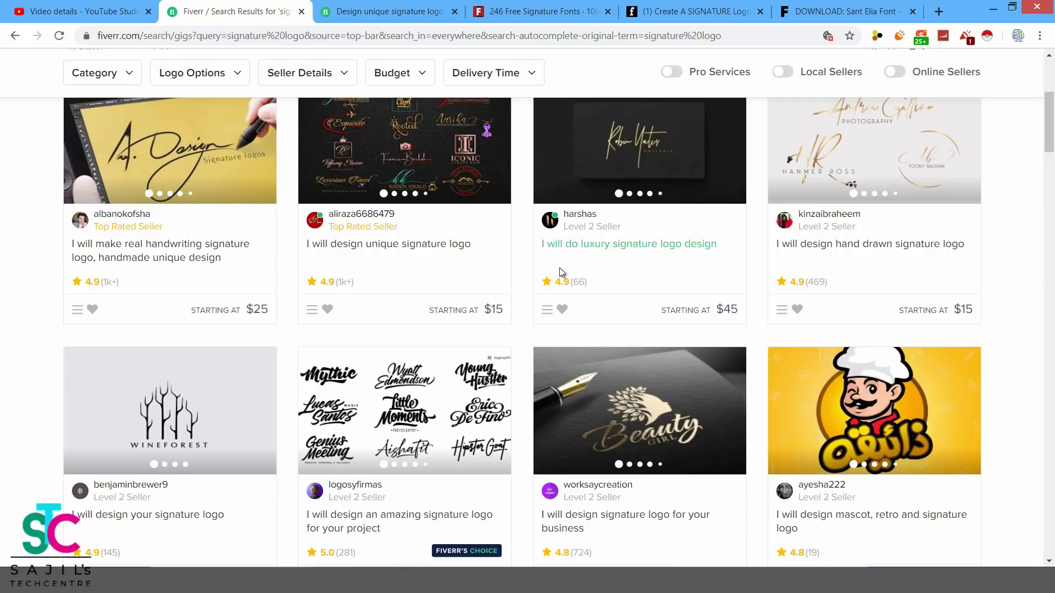
scroll(1007, 168, "up", 3)
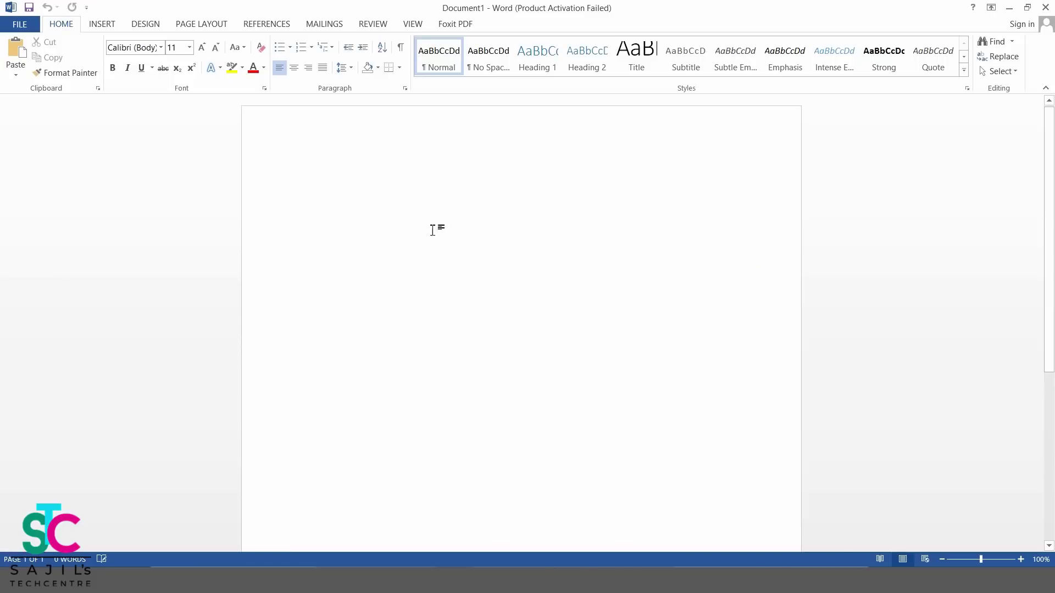
Switch to Word, paste the copied name into the blank document and set its font size to 72.
right_click(367, 184)
left_click(391, 243)
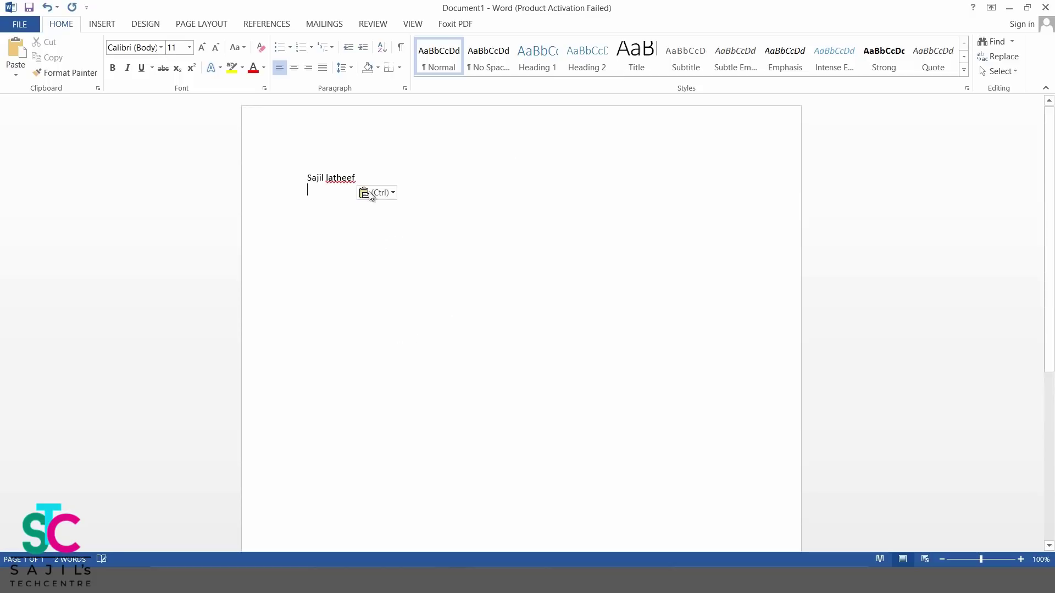
left_click_drag(358, 178, 306, 180)
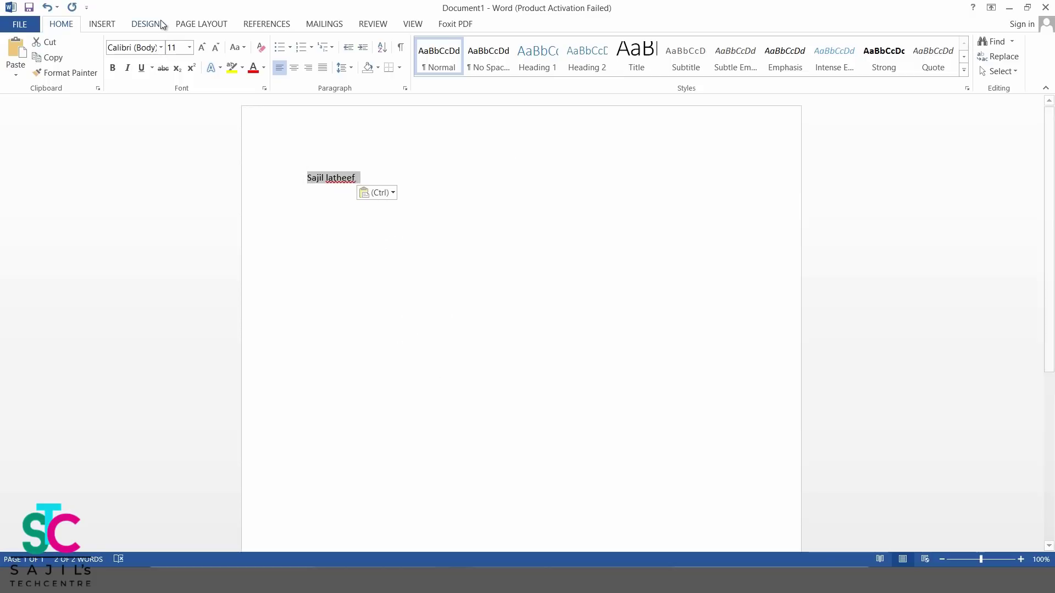
left_click(189, 47)
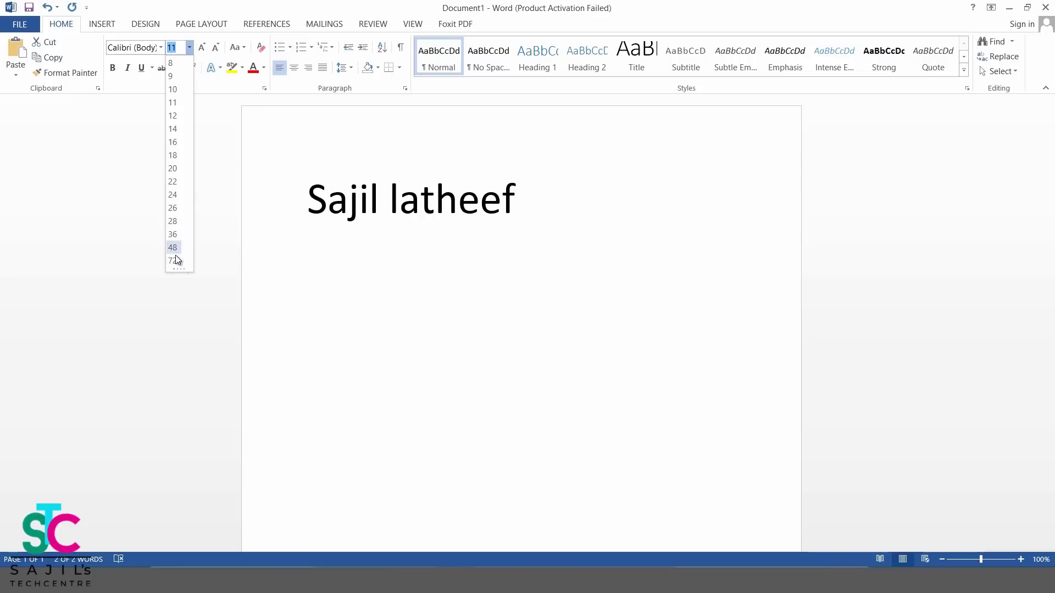
left_click(173, 262)
Set the font of the selected name to Andina Demo.
left_click(161, 49)
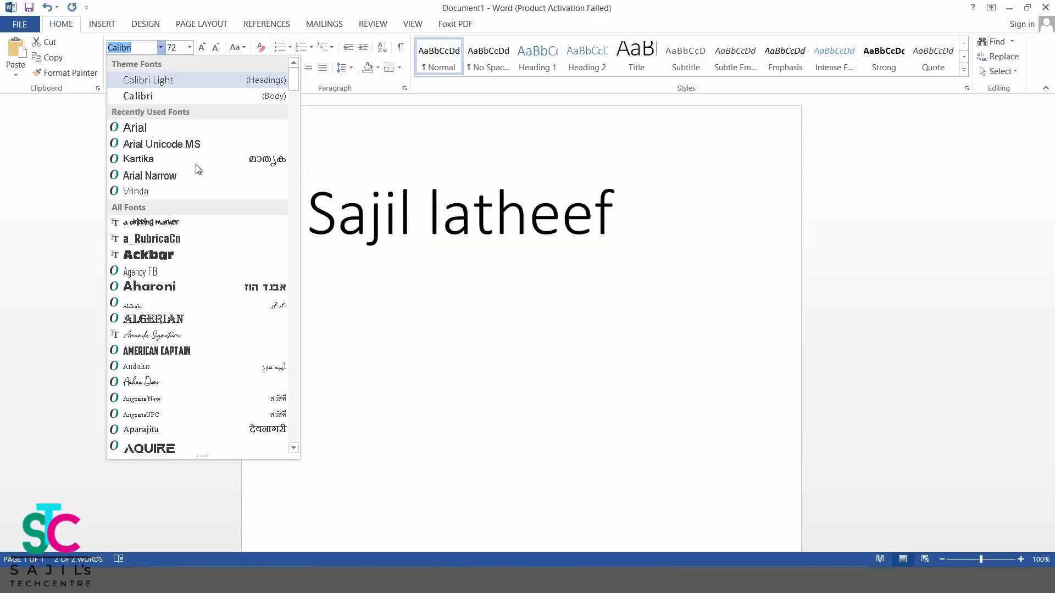
scroll(143, 250, "down", 3)
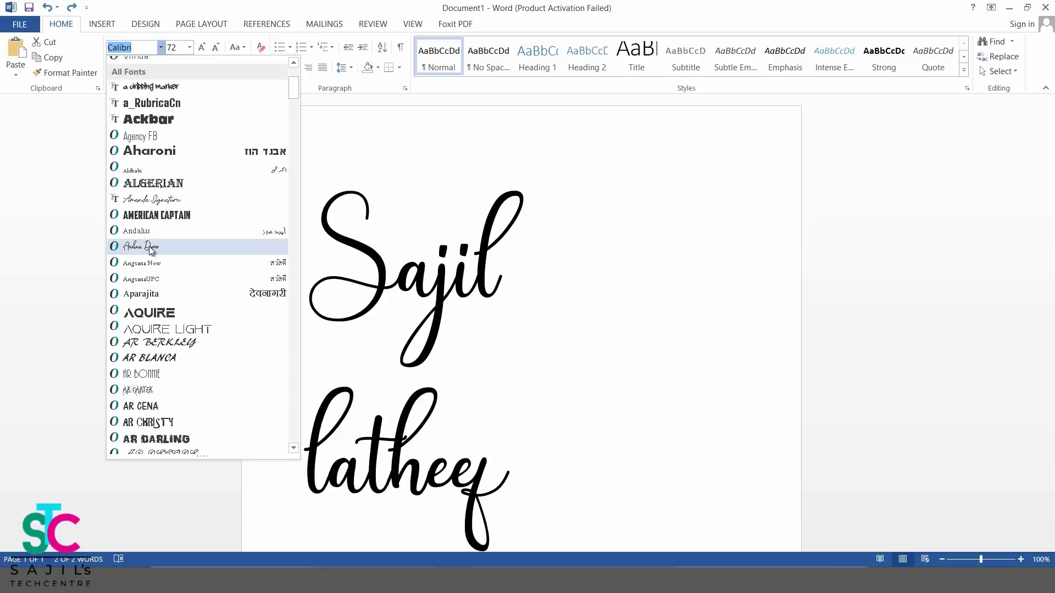
left_click(150, 246)
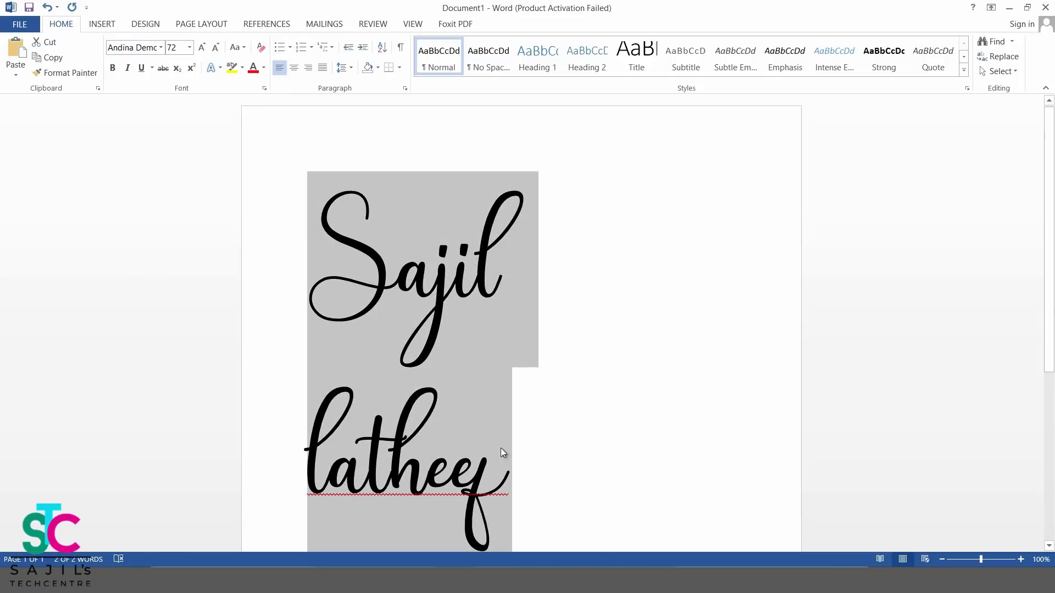
Set the page orientation to landscape.
left_click(213, 26)
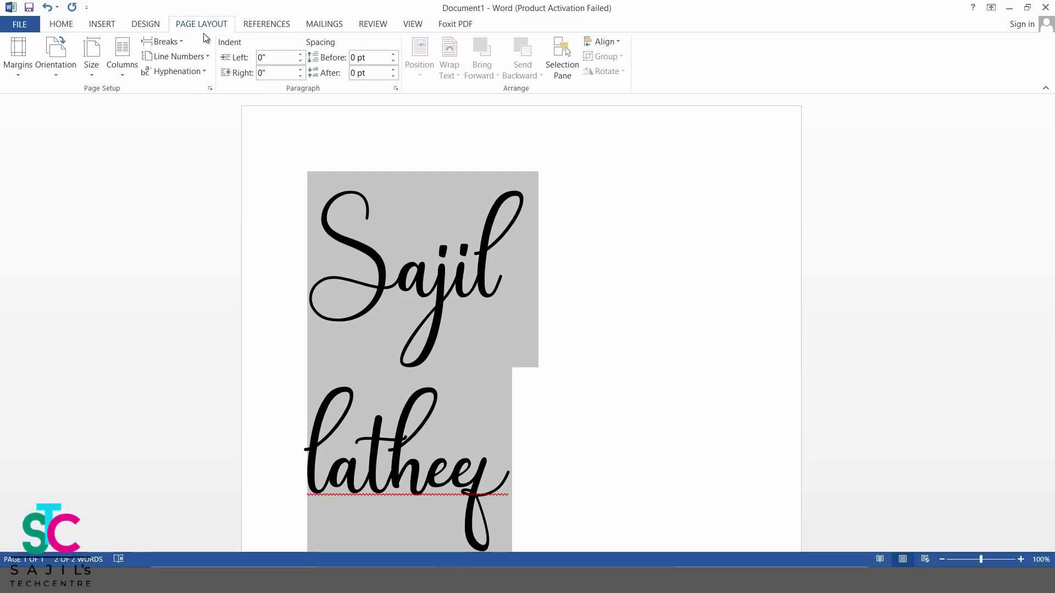
left_click(55, 66)
left_click(69, 130)
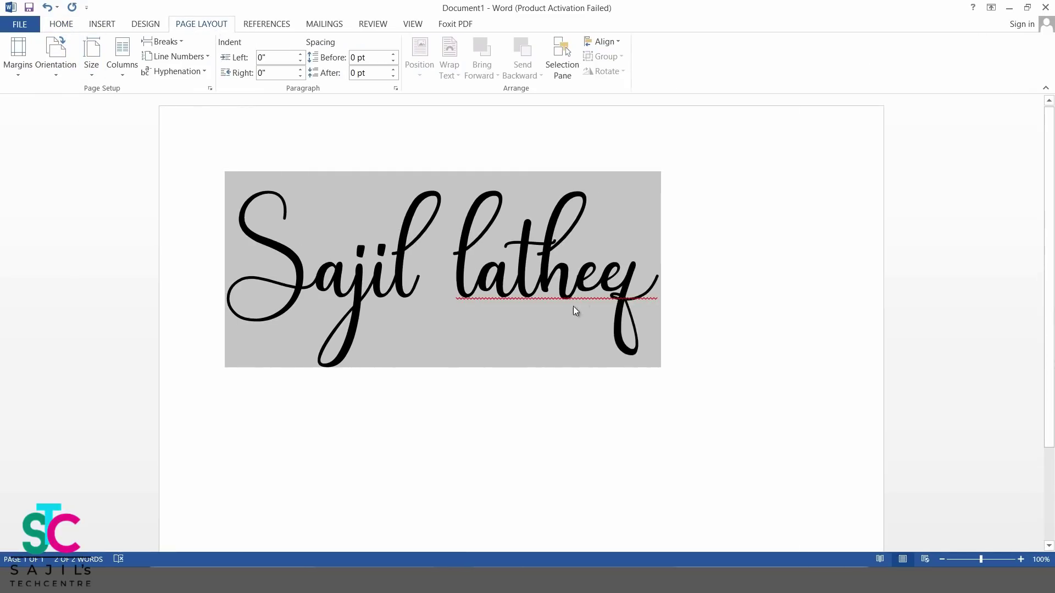
Replace the flagged lowercase last name with the suggested capitalized spelling.
left_click(574, 309)
right_click(505, 280)
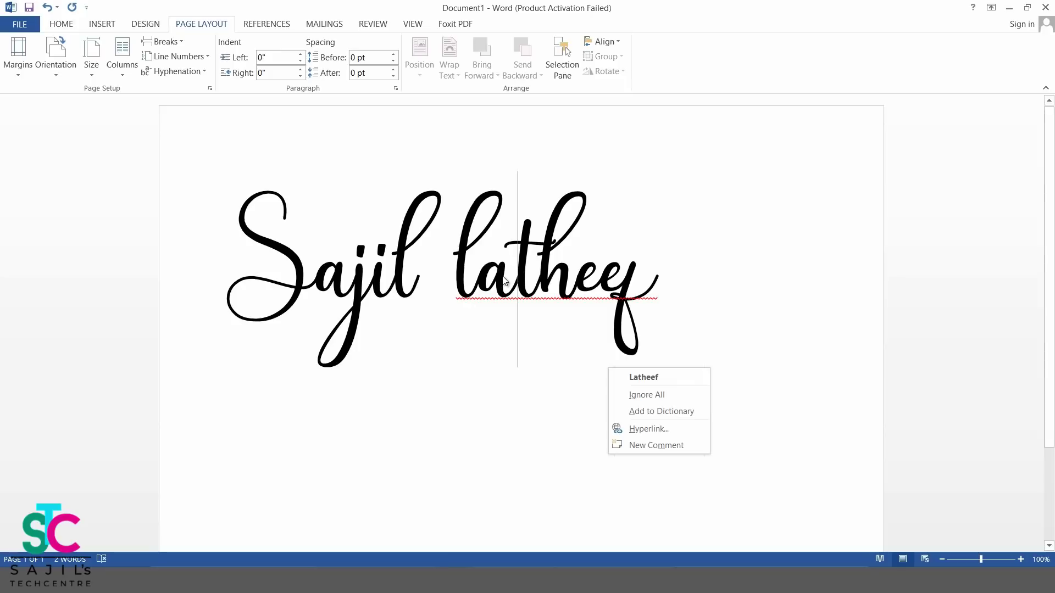
left_click(671, 376)
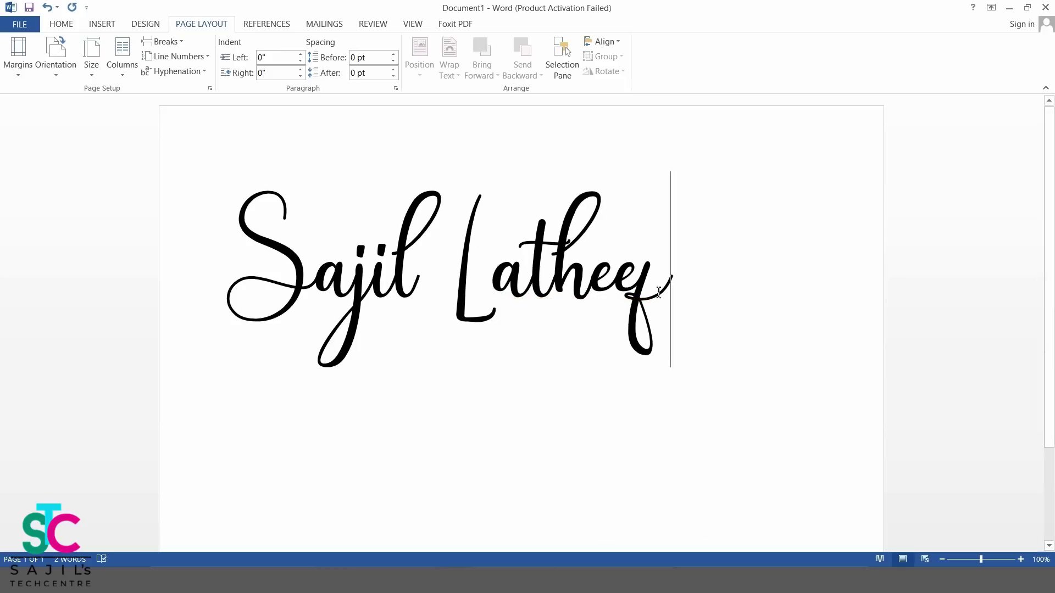
Change the font color of the whole signature name to red.
left_click(212, 285)
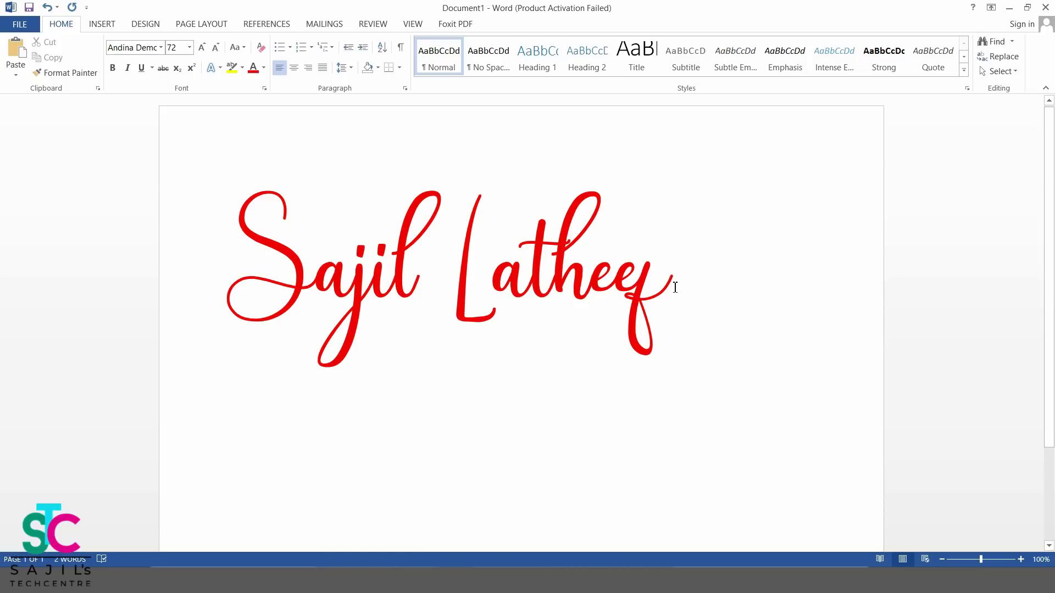
left_click_drag(680, 286, 107, 265)
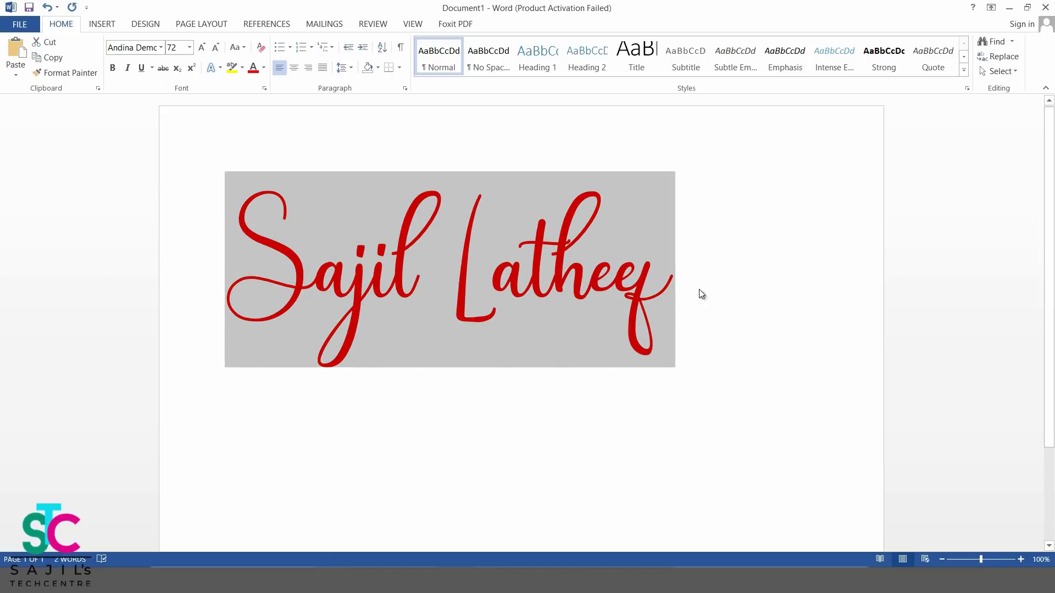
left_click(674, 292)
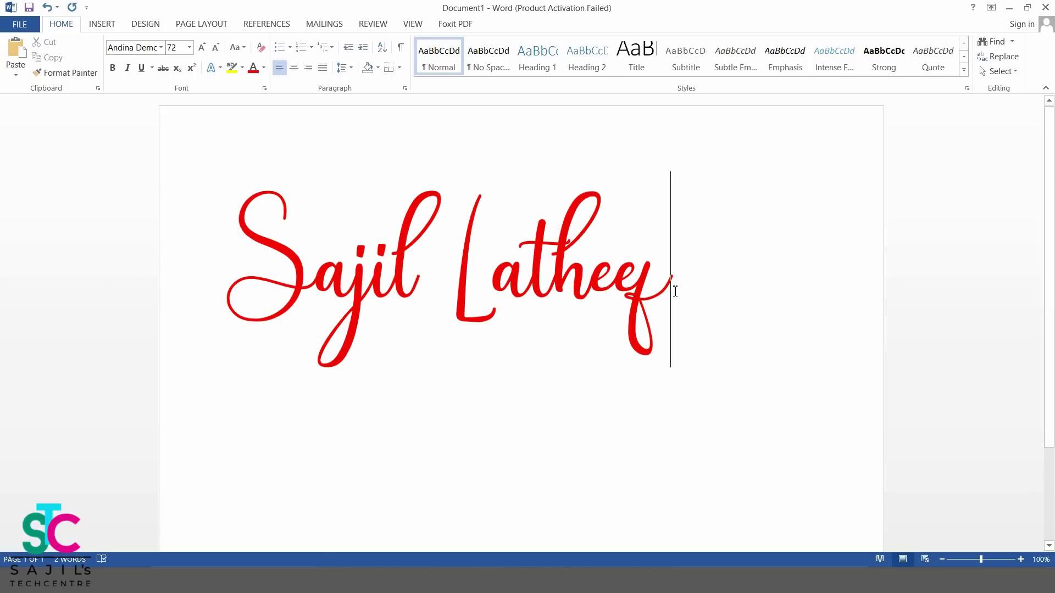
Save the signature document to the desktop as a PDF, keeping the suggested file name.
left_click(16, 24)
left_click(28, 144)
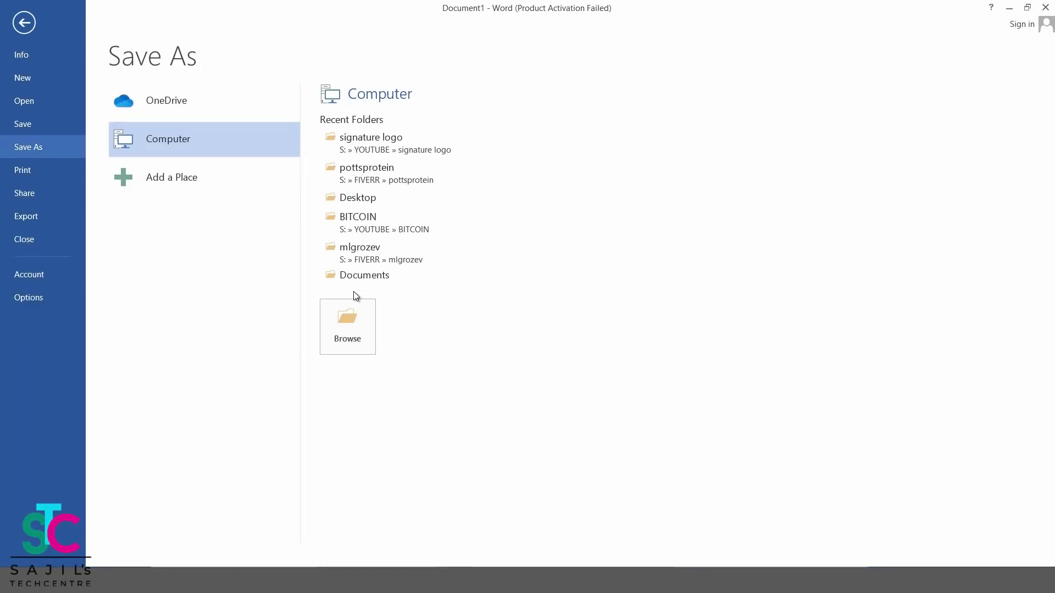
left_click(347, 326)
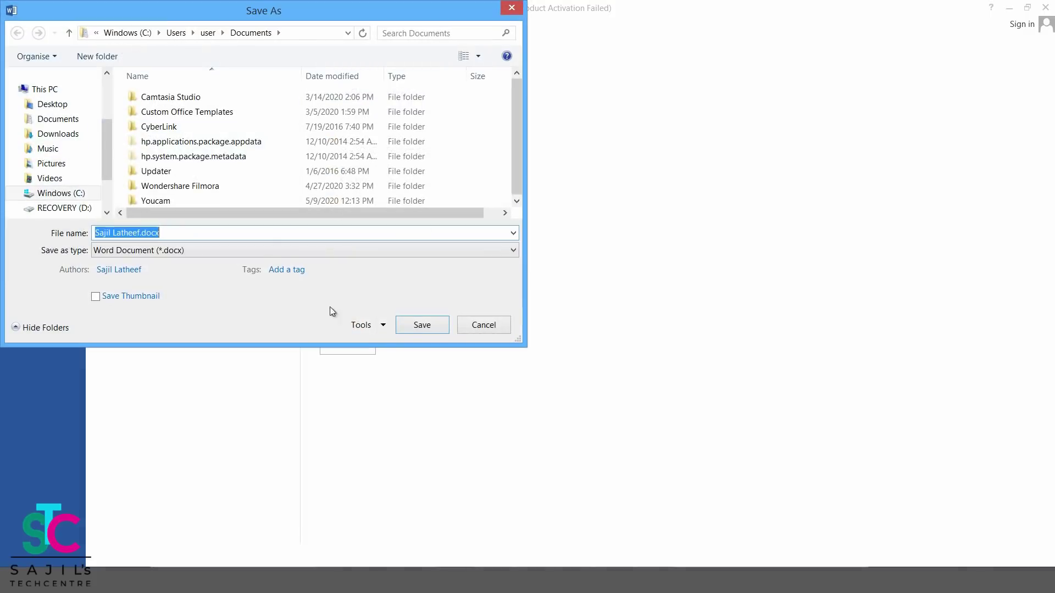
left_click(229, 250)
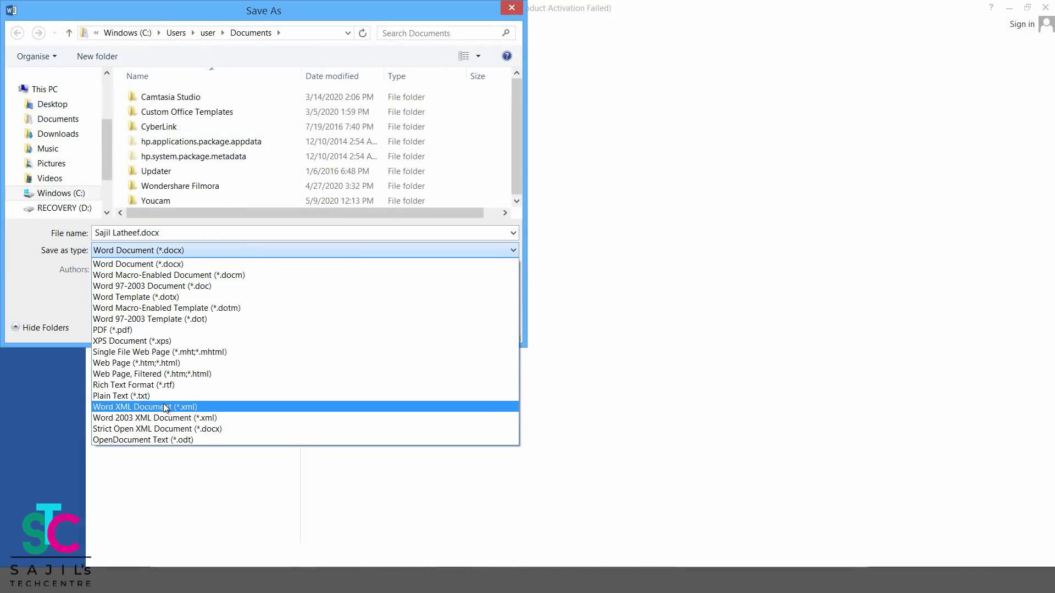
left_click(149, 330)
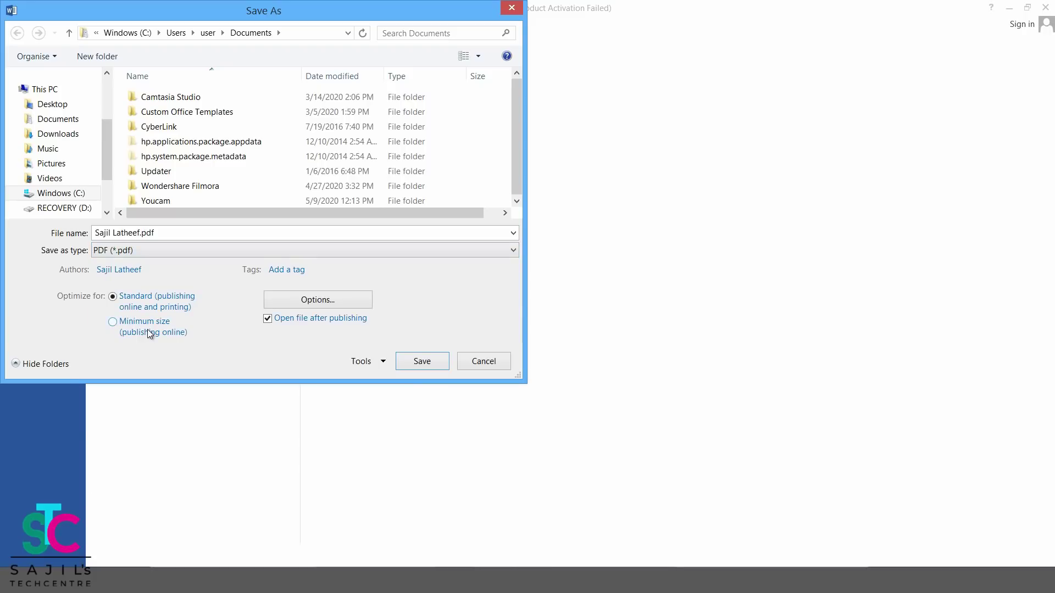
left_click(422, 361)
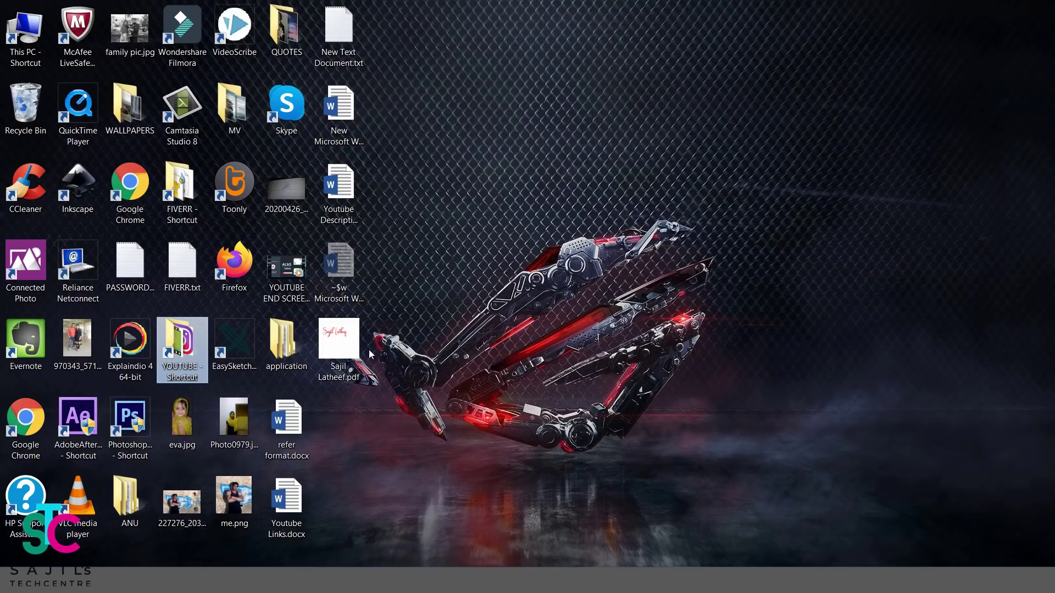
Open the saved signature PDF from the desktop to check it, and leave the viewer.
double_click(341, 341)
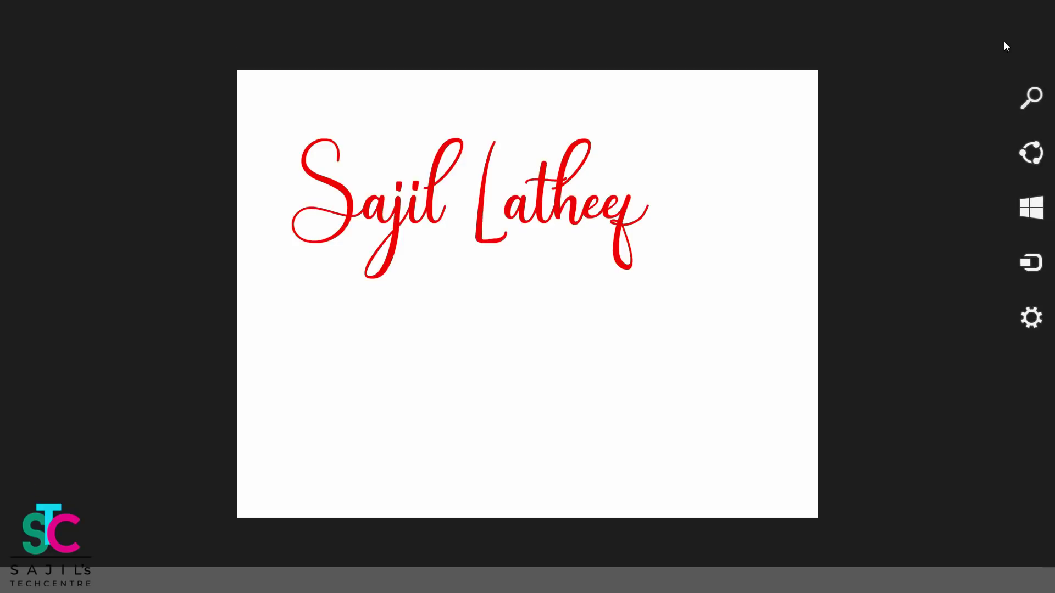
right_click(968, 104)
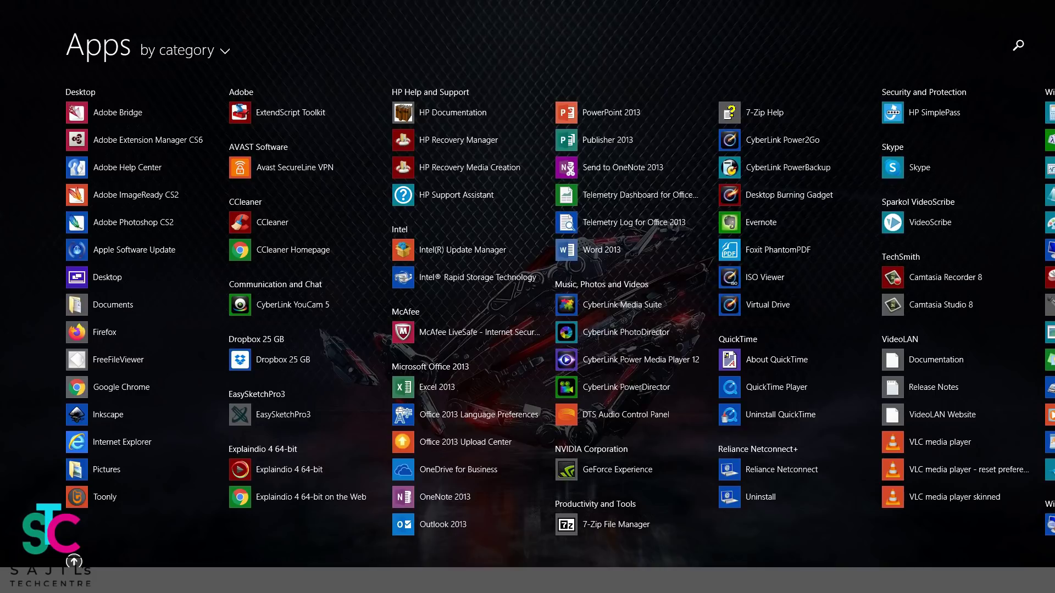
mouse_move(2, 6)
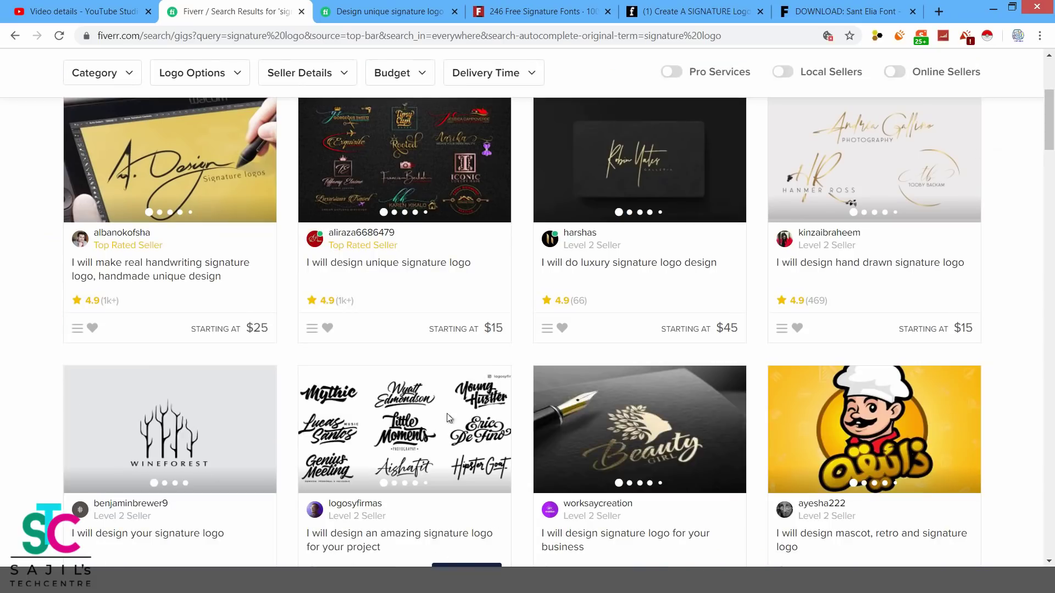
Switch to Photoshop and change the signature text's color from the Color Picker to a bright blue.
left_click(501, 579)
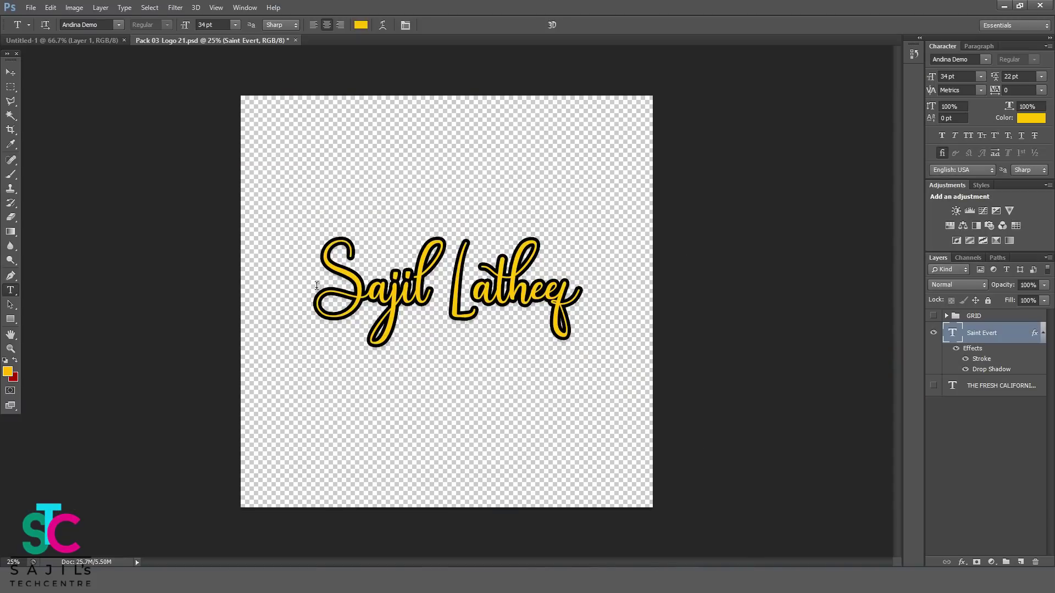
left_click_drag(331, 283, 585, 288)
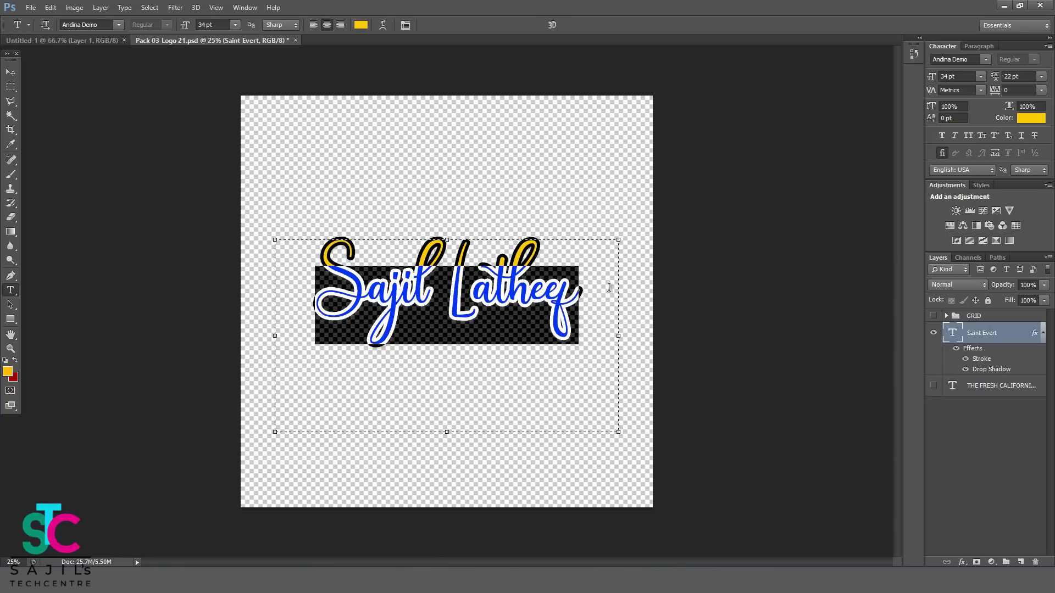
left_click(15, 75)
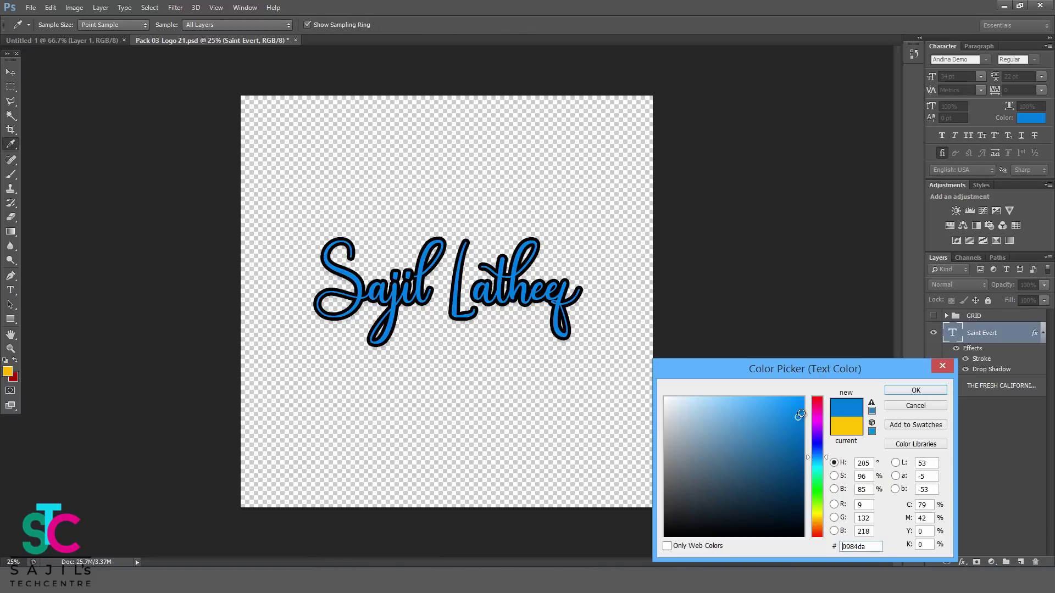
left_click(803, 404)
left_click(915, 391)
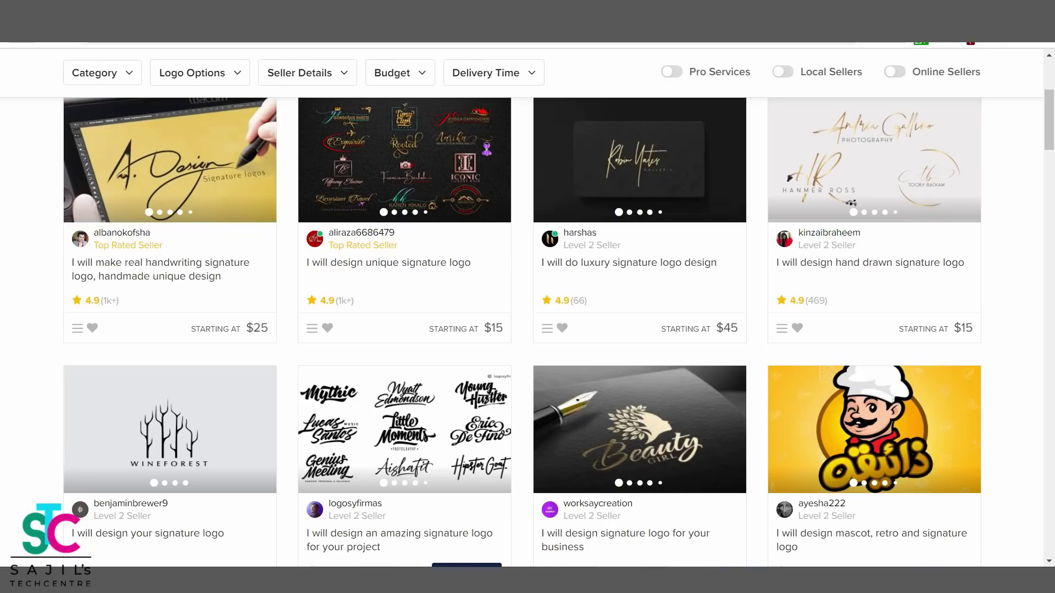
Look through the Fiverr signature logo search results, comparing the gigs' sample designs, ratings and starting prices.
scroll(491, 336, "up", 3)
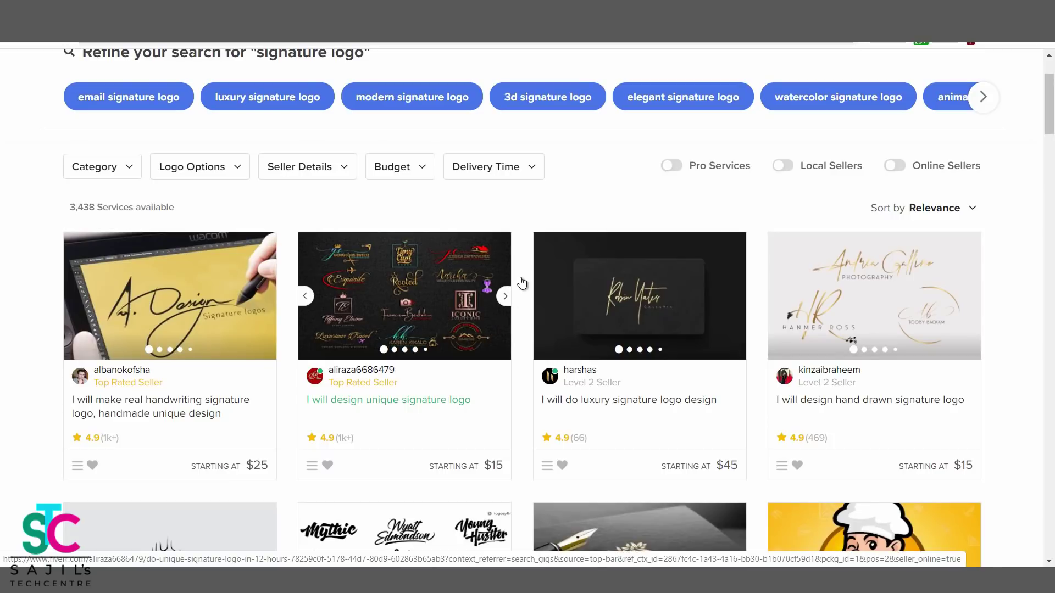
scroll(593, 218, "down", 1)
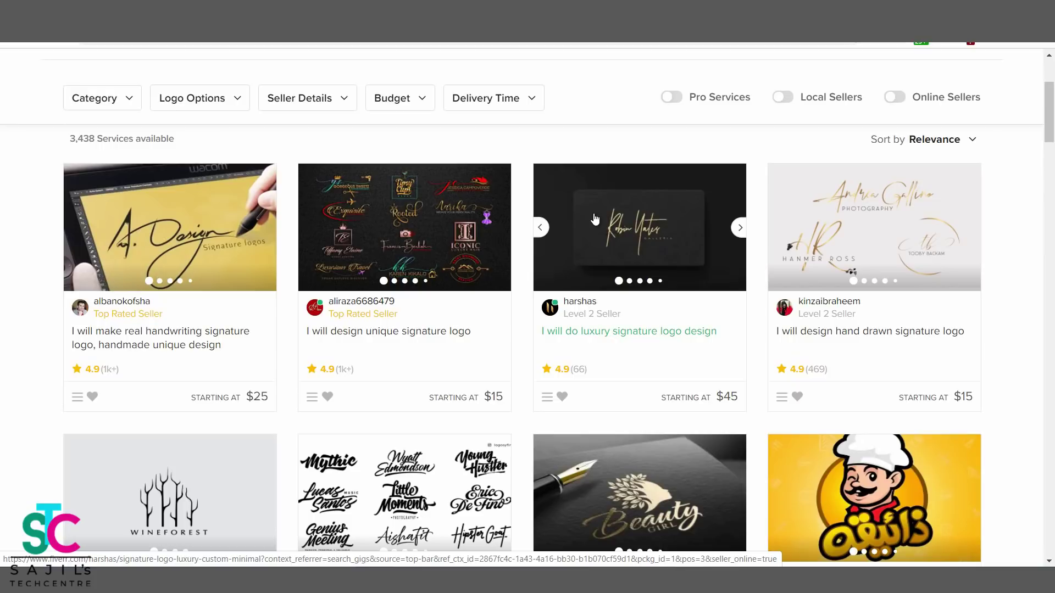
scroll(686, 372, "up", 3)
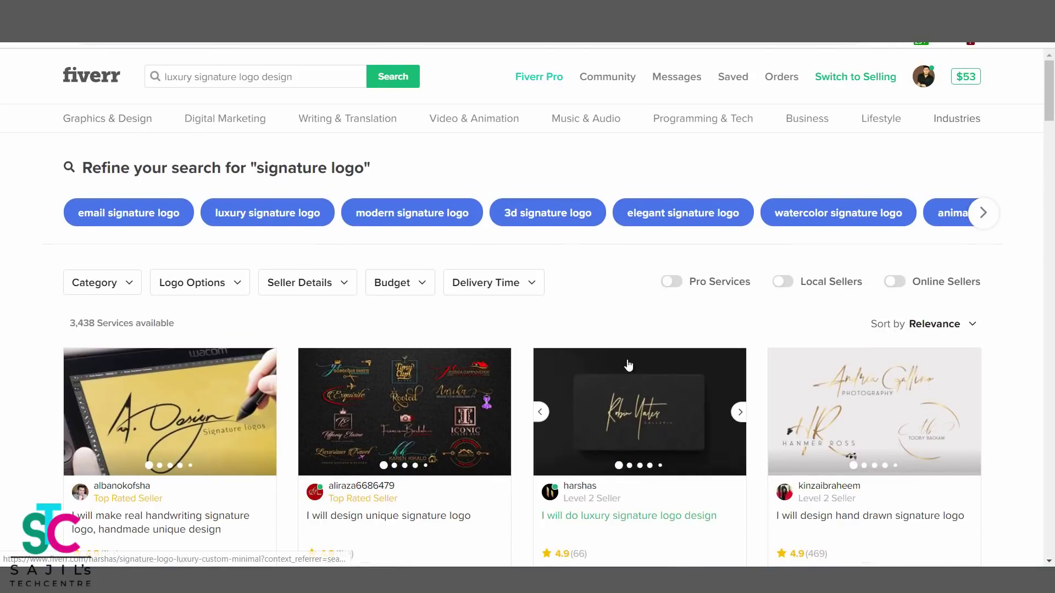
scroll(628, 364, "down", 2)
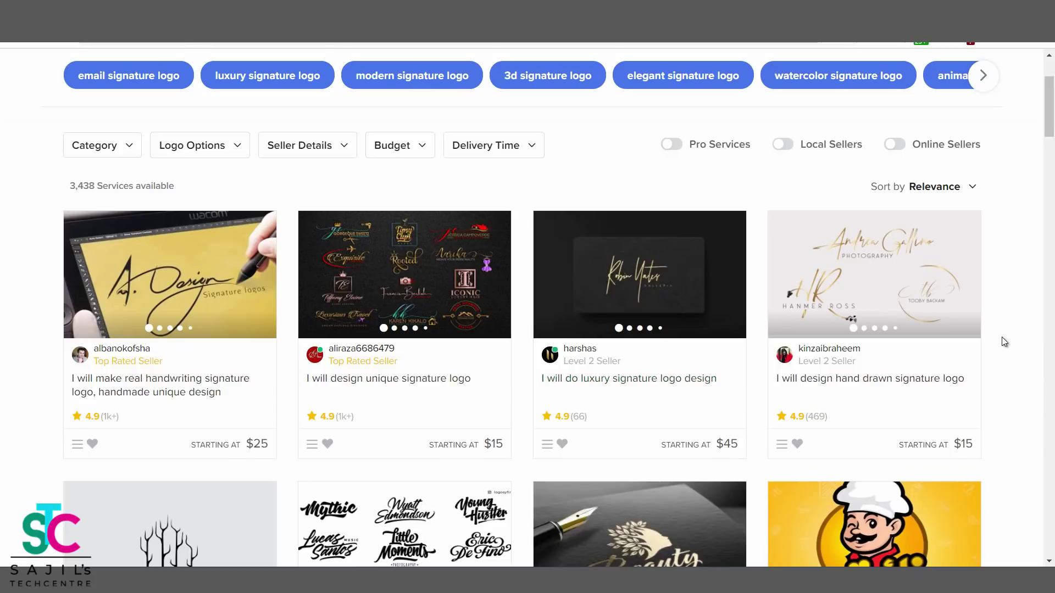
scroll(996, 338, "down", 4)
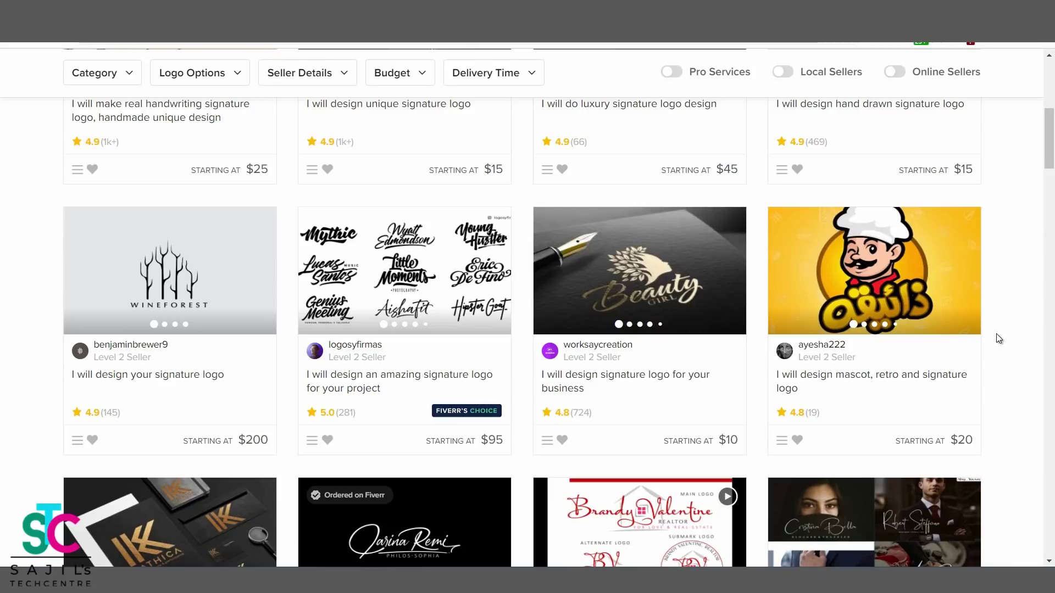
left_click_drag(1053, 152, 1053, 123)
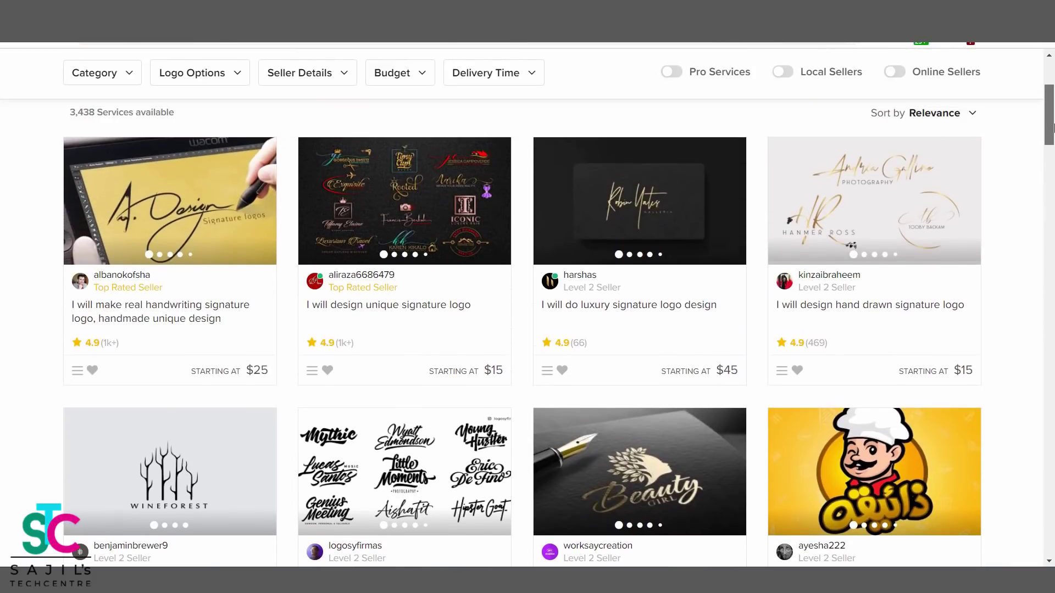
scroll(1012, 252, "down", 2)
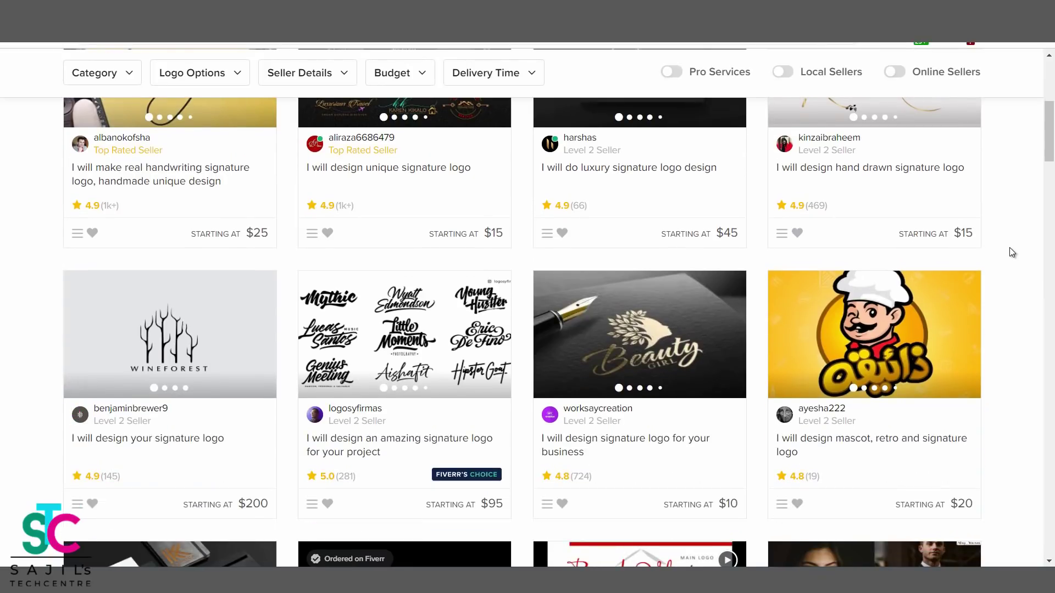
scroll(1009, 248, "up", 3)
scroll(1010, 250, "down", 4)
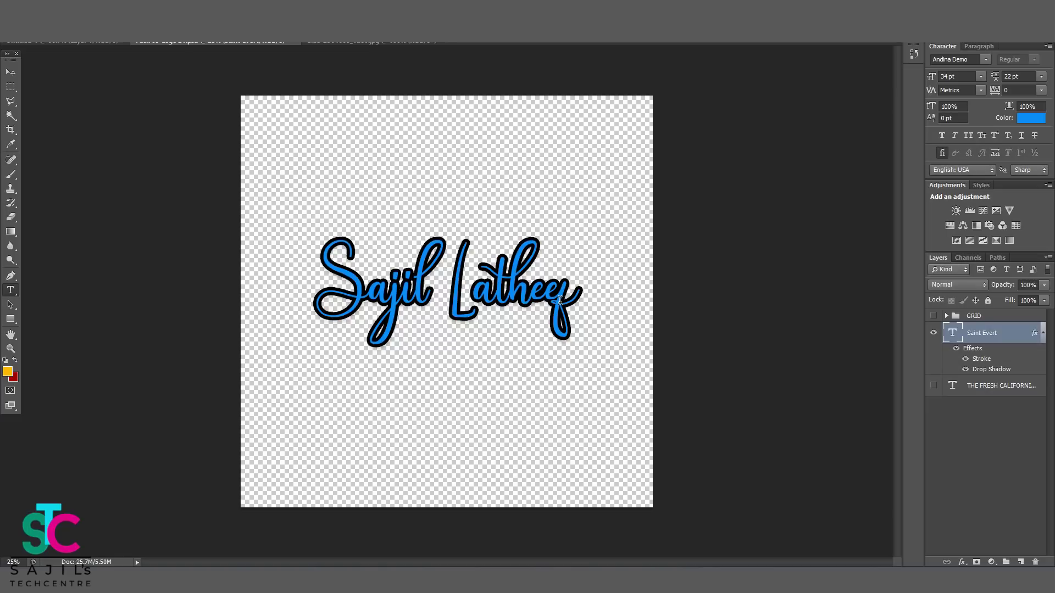
Copy the signature text layer from the logo document onto the portrait photo, and close the logo document without saving.
left_click(9, 73)
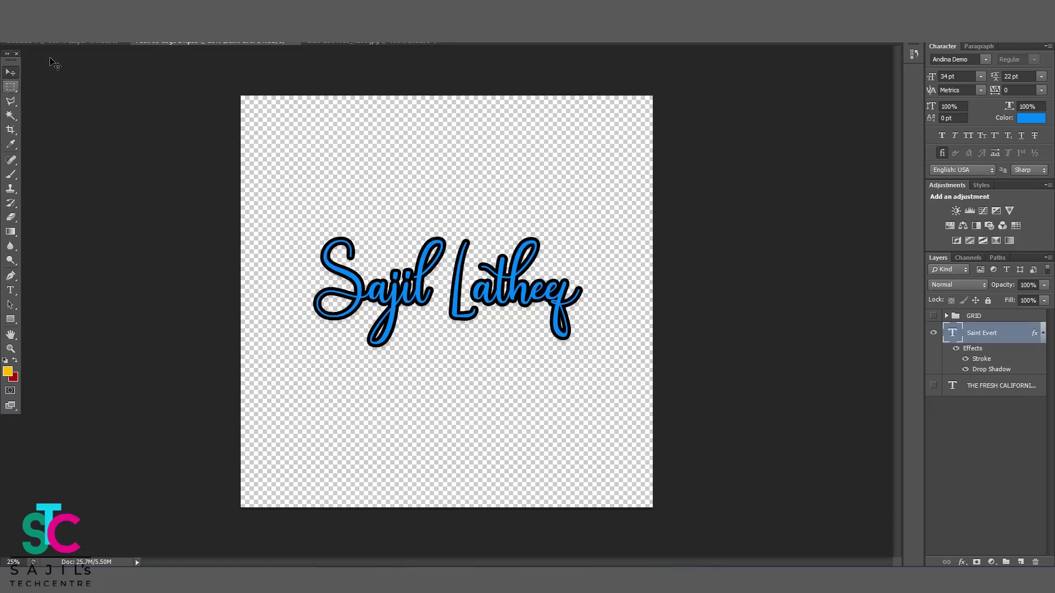
left_click(338, 42)
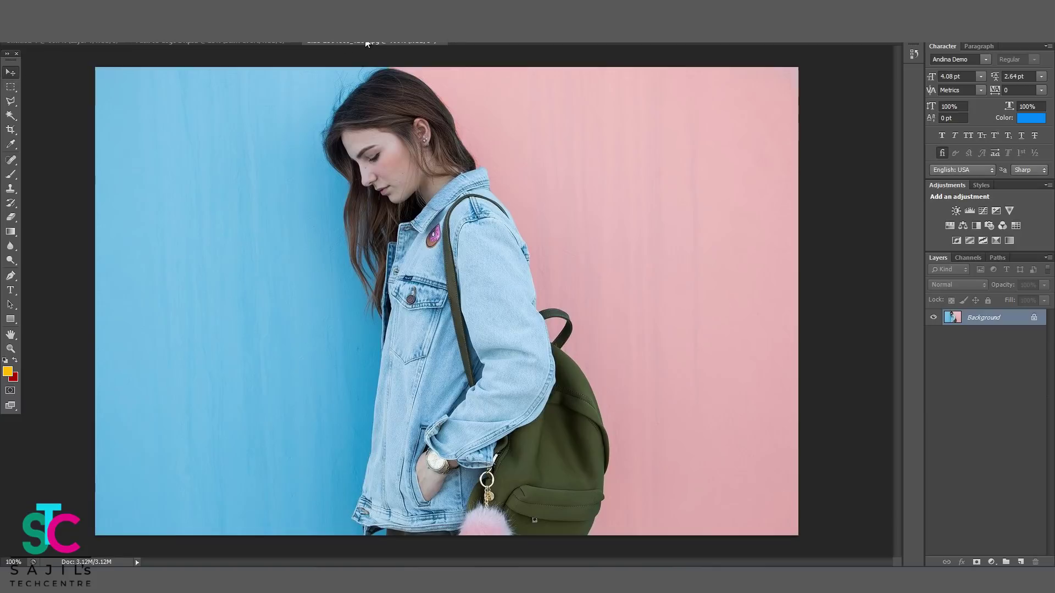
left_click(283, 42)
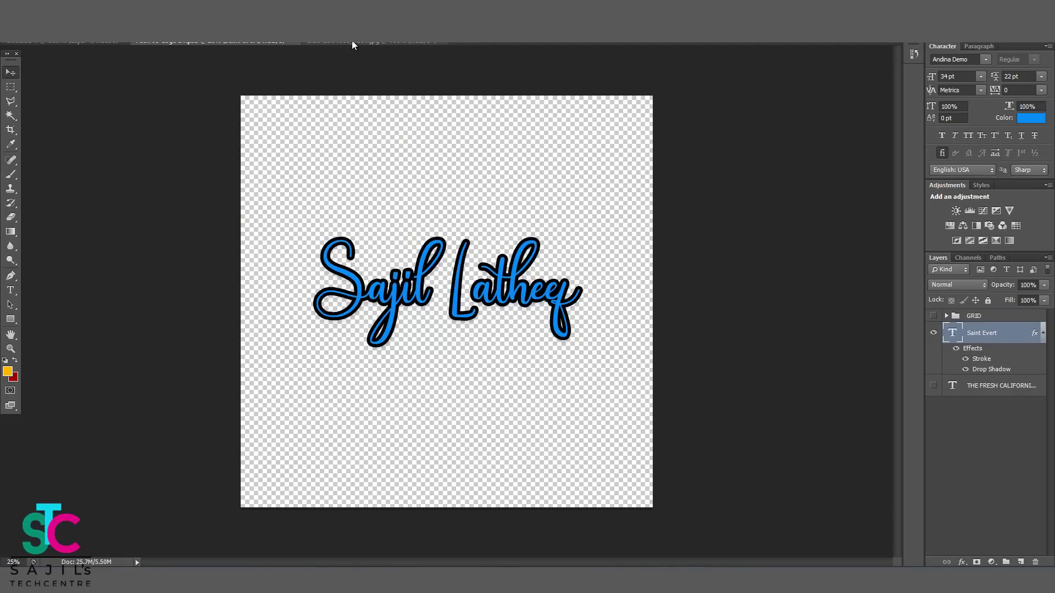
left_click(353, 44)
left_click_drag(208, 42, 565, 128)
left_click_drag(674, 351, 333, 421)
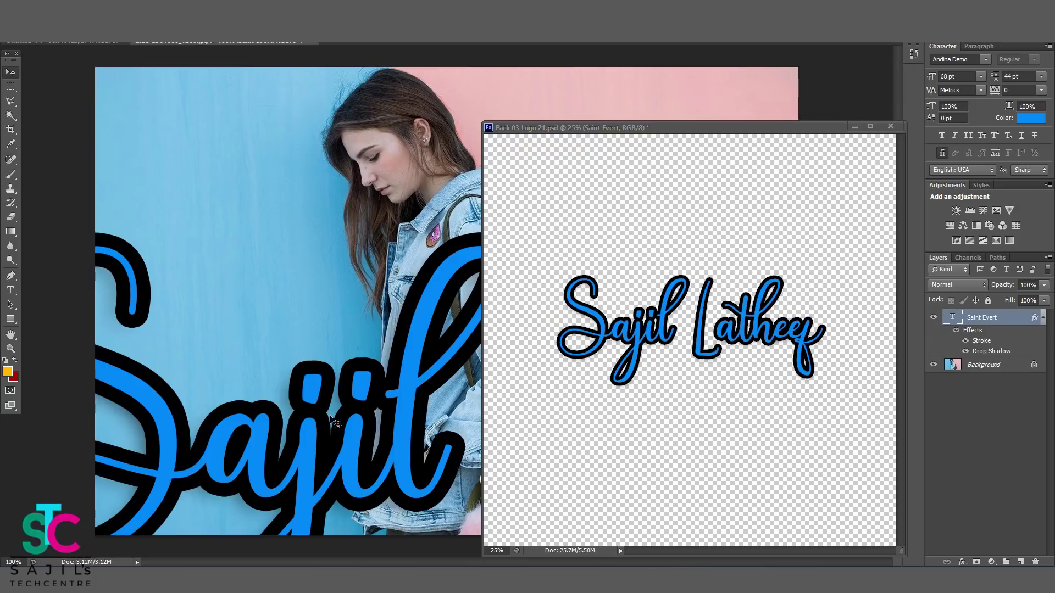
left_click(890, 126)
key("n")
Reduce the signature text on the photo to 18 pt and move it to the photo's lower-left corner.
key("t")
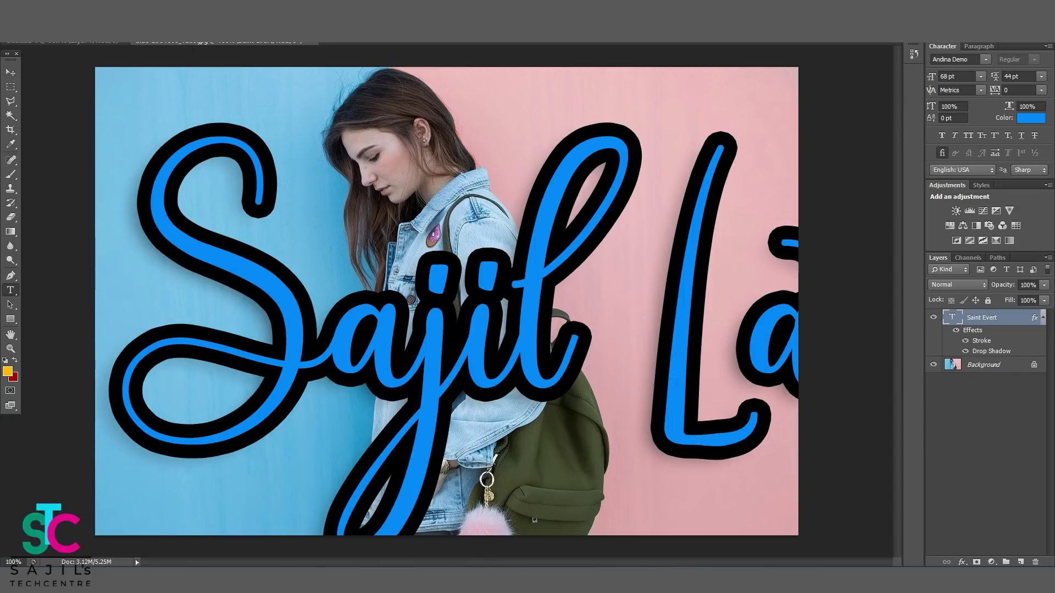
left_click(228, 187)
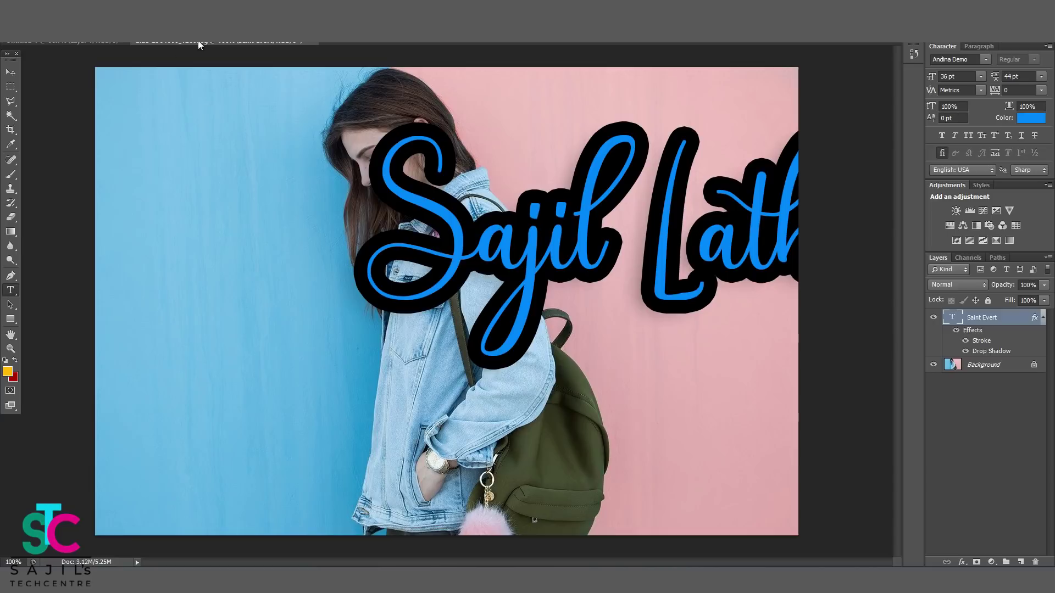
left_click(232, 149)
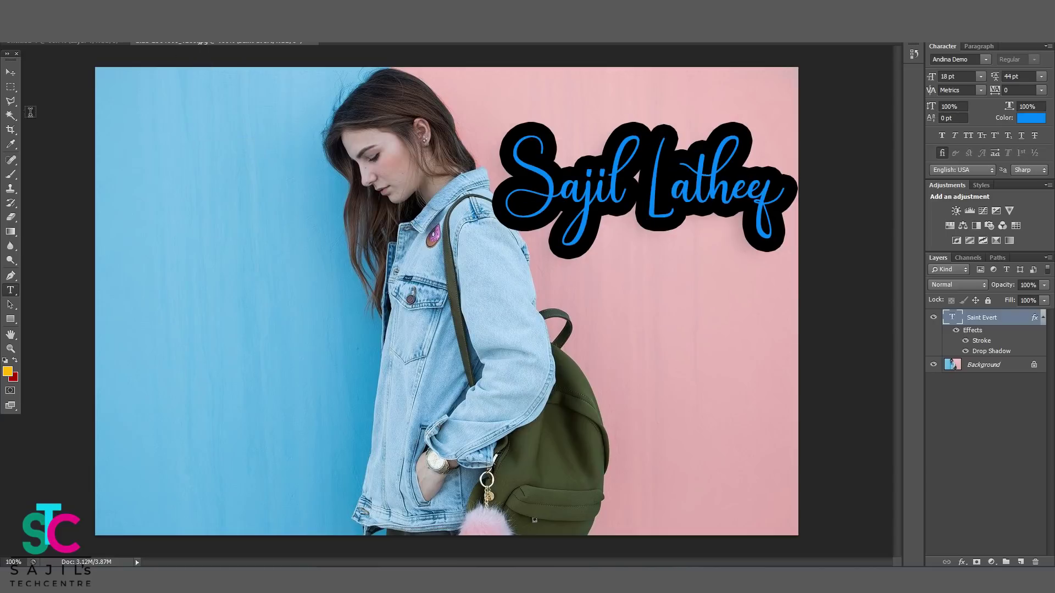
left_click(13, 77)
left_click_drag(659, 176, 280, 462)
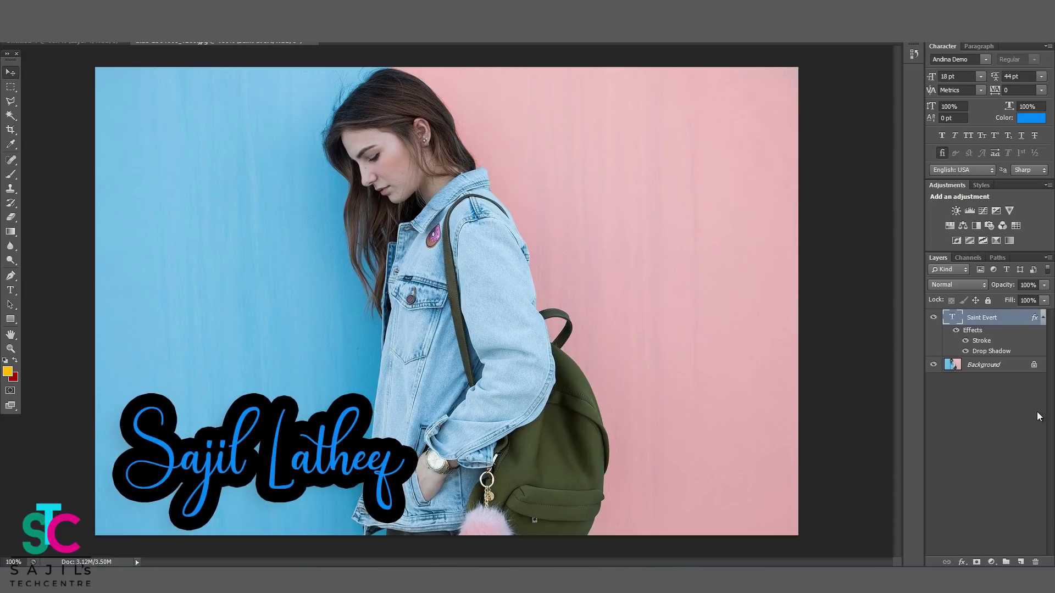
Turn off the Drop Shadow and Stroke effects on the signature text layer and shift the text slightly down on the photo.
left_click(963, 561)
left_click(955, 560)
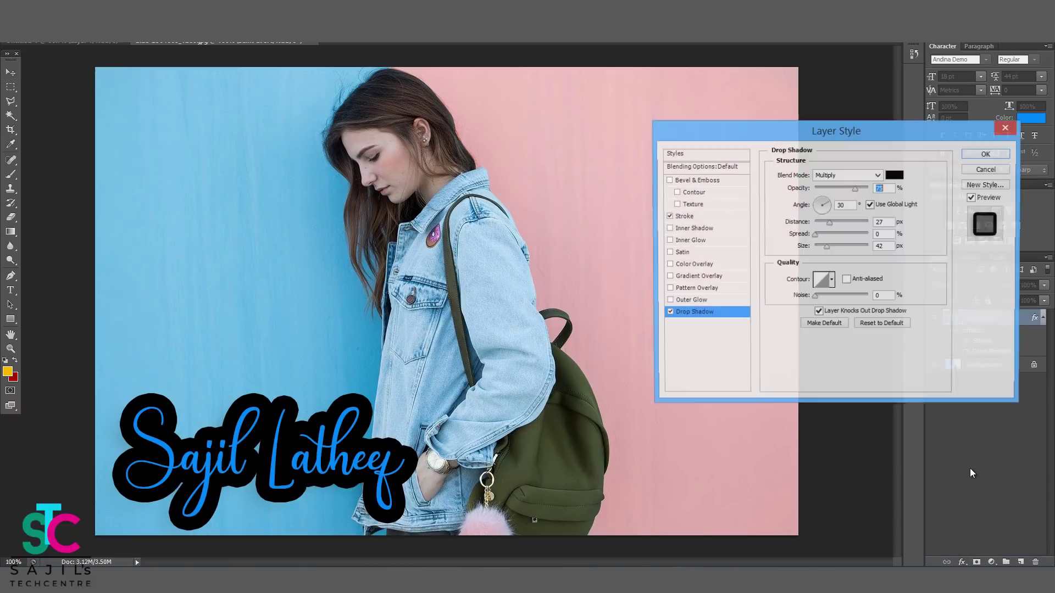
left_click(668, 313)
left_click(668, 216)
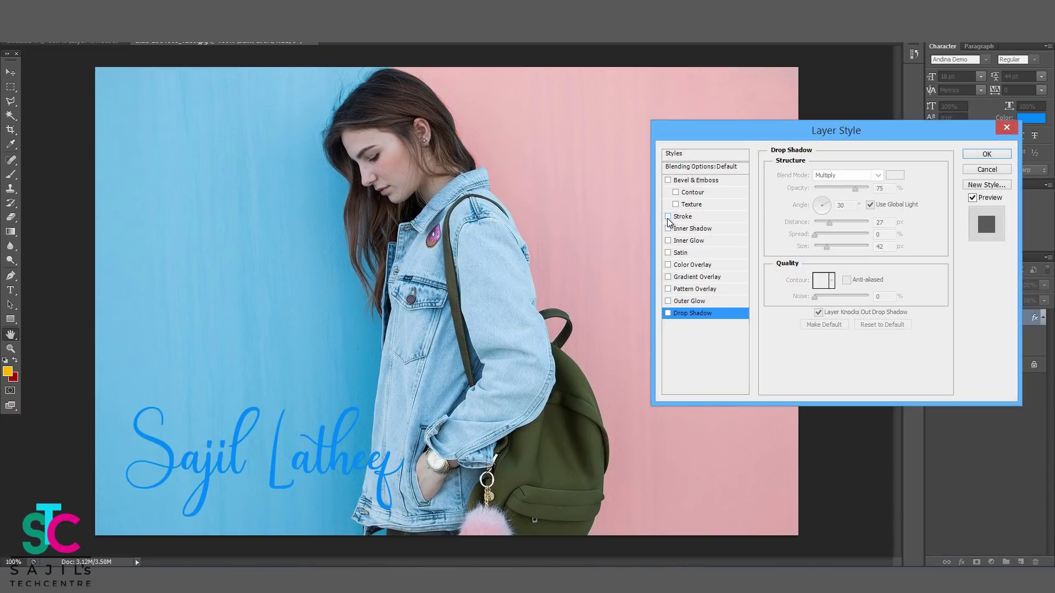
left_click(984, 155)
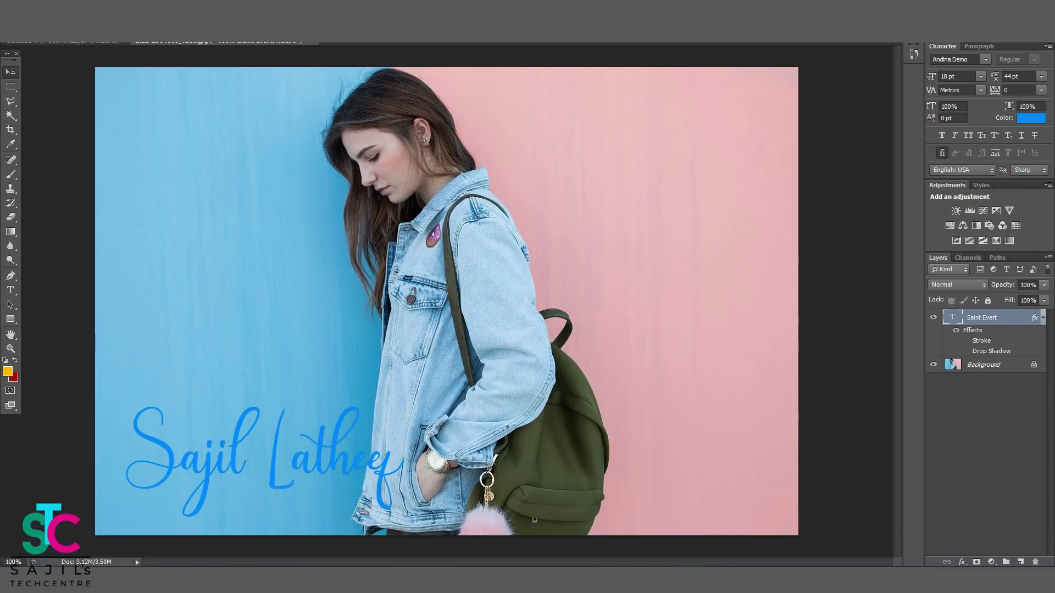
left_click_drag(330, 437, 334, 443)
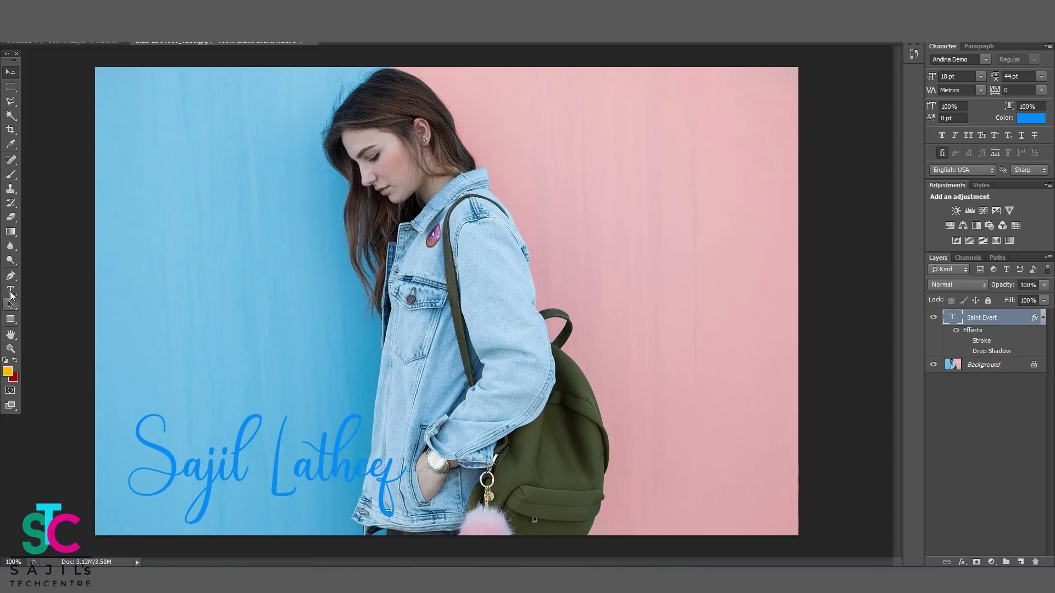
Change the signature text's color to a dark charcoal grey.
left_click(11, 290)
left_click(1031, 118)
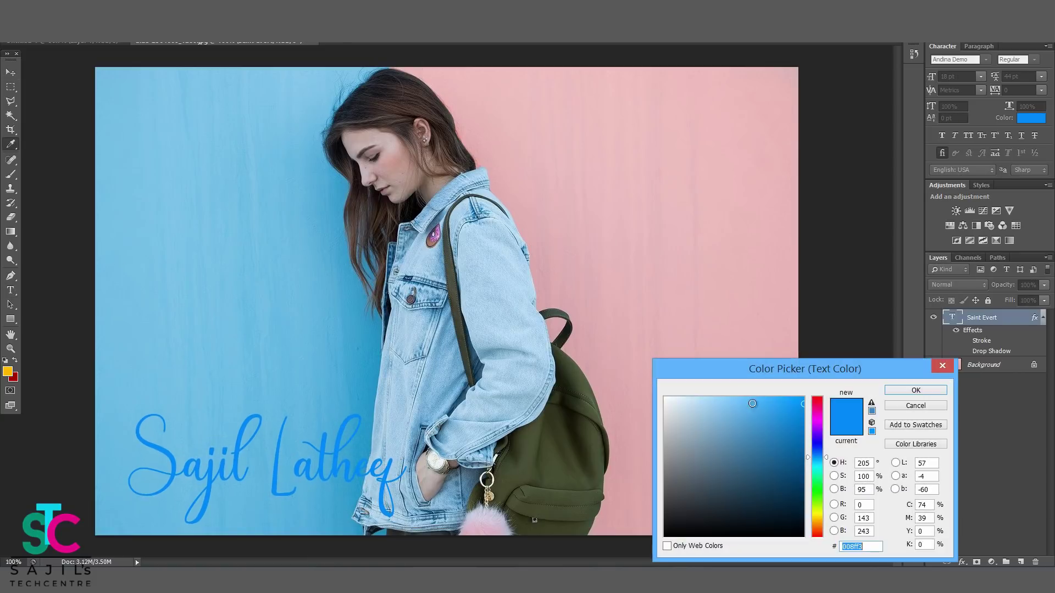
left_click(672, 508)
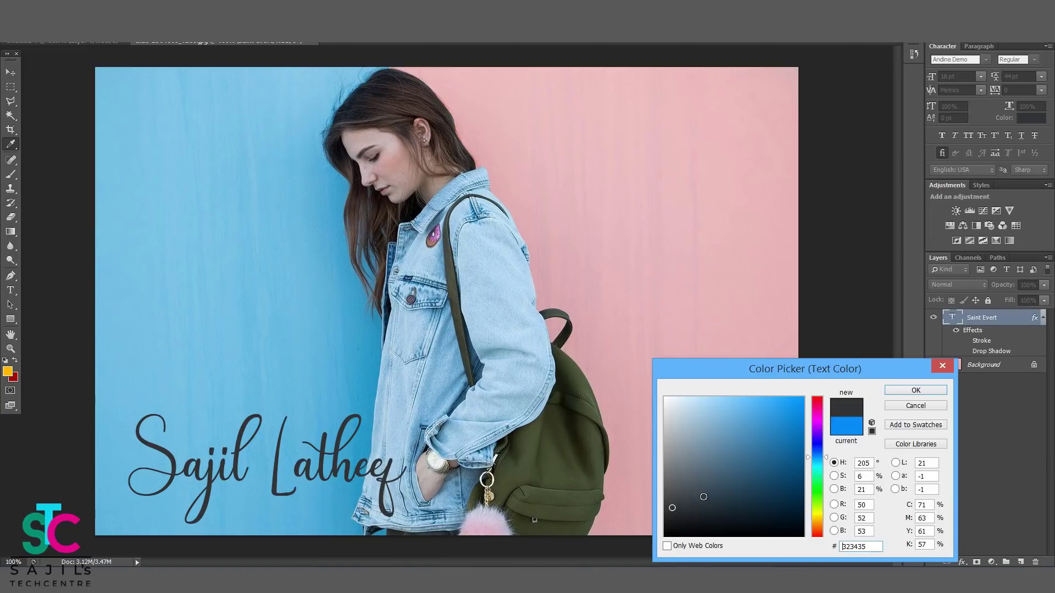
left_click(665, 497)
left_click(675, 510)
left_click(915, 390)
Fine-tune the signature's position in the photo's lower-left area, moving it slightly left and up.
left_click(11, 75)
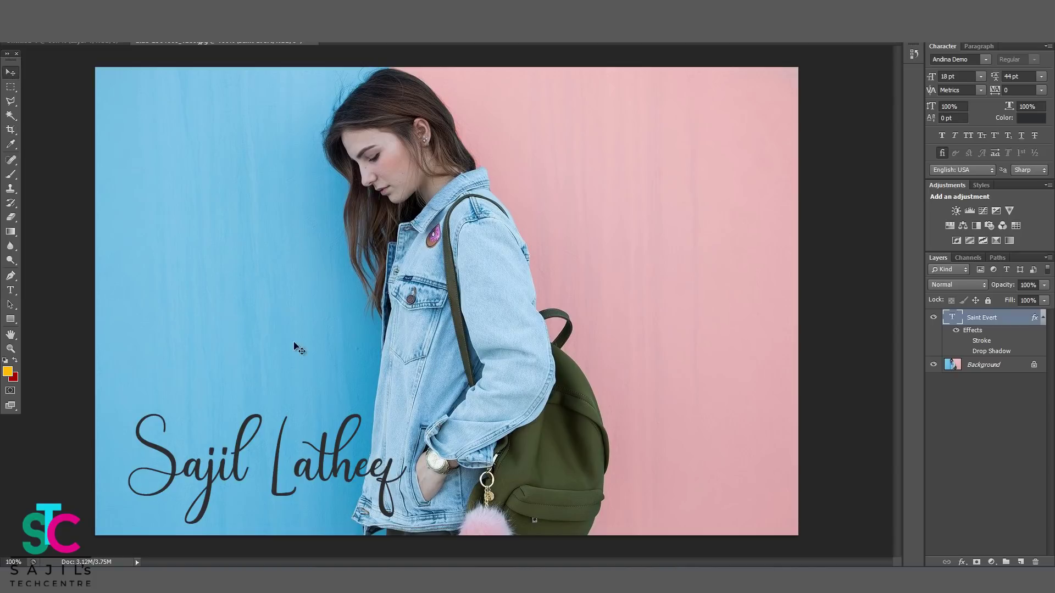
left_click_drag(310, 464, 305, 464)
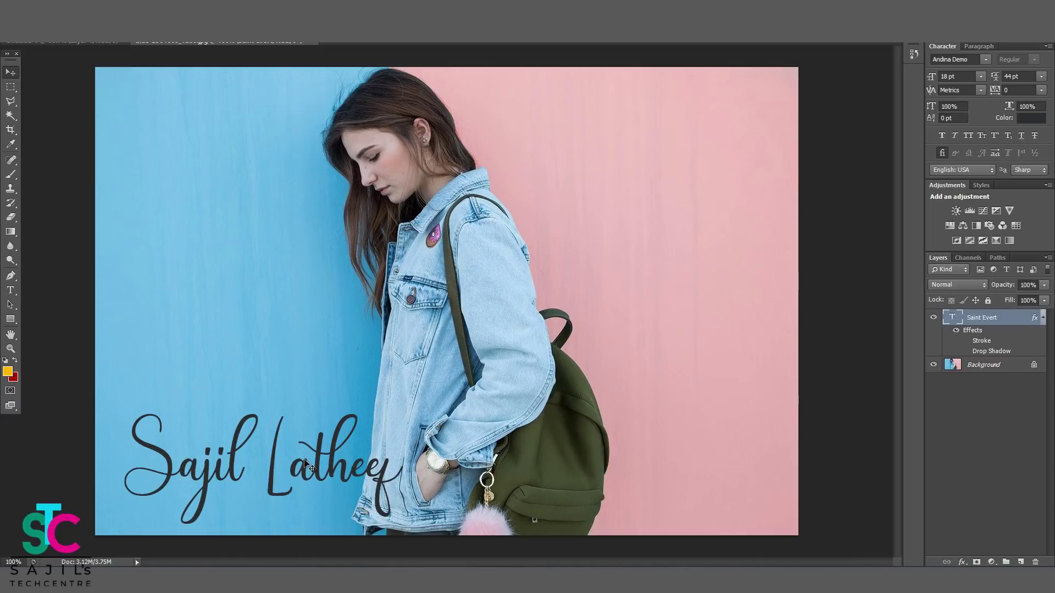
left_click_drag(305, 465, 306, 459)
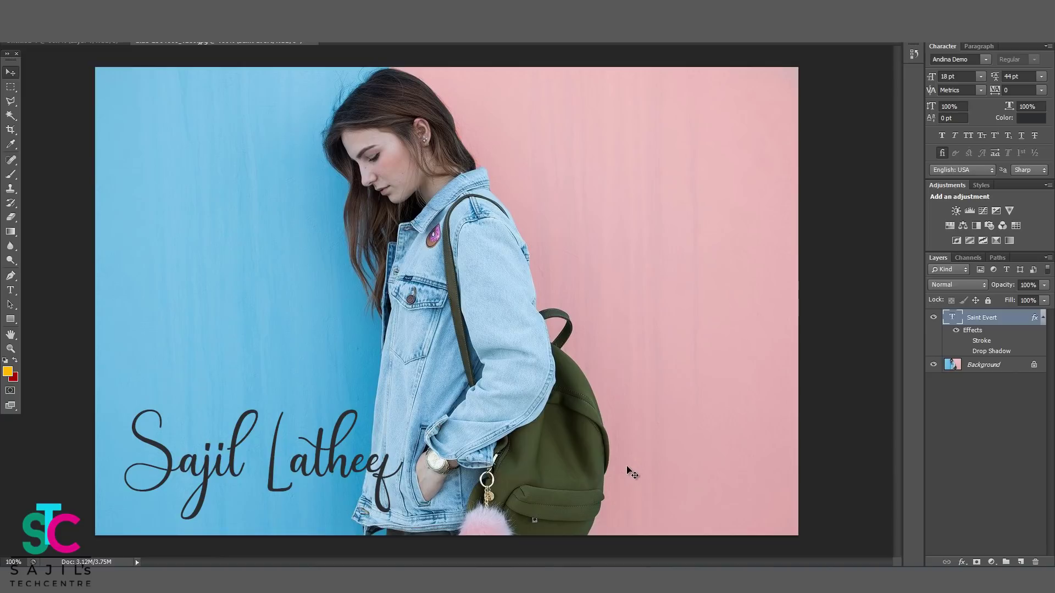
left_click(24, 39)
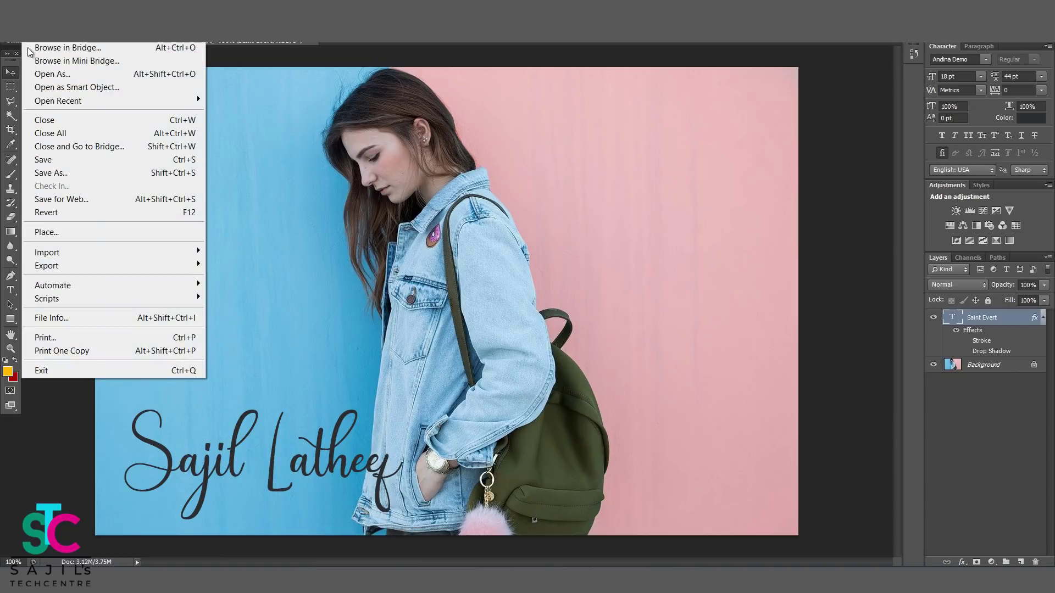
left_click(57, 177)
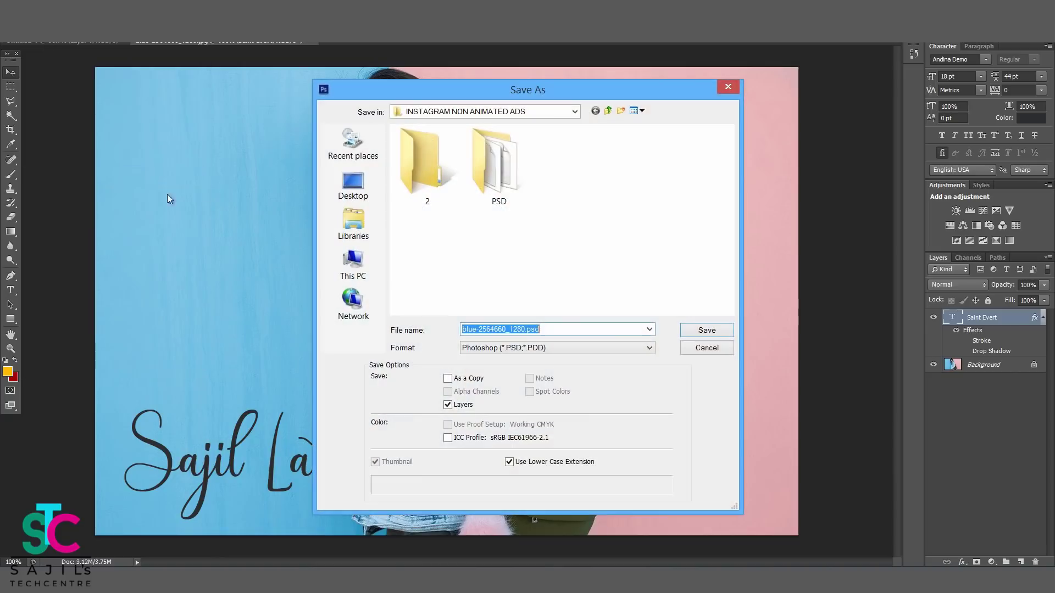
left_click(699, 349)
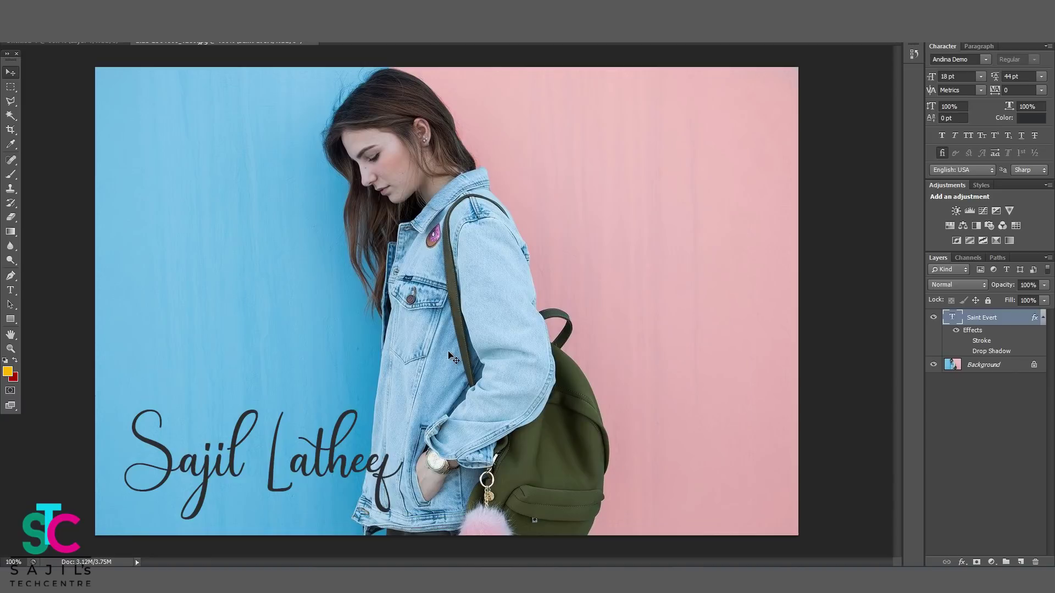